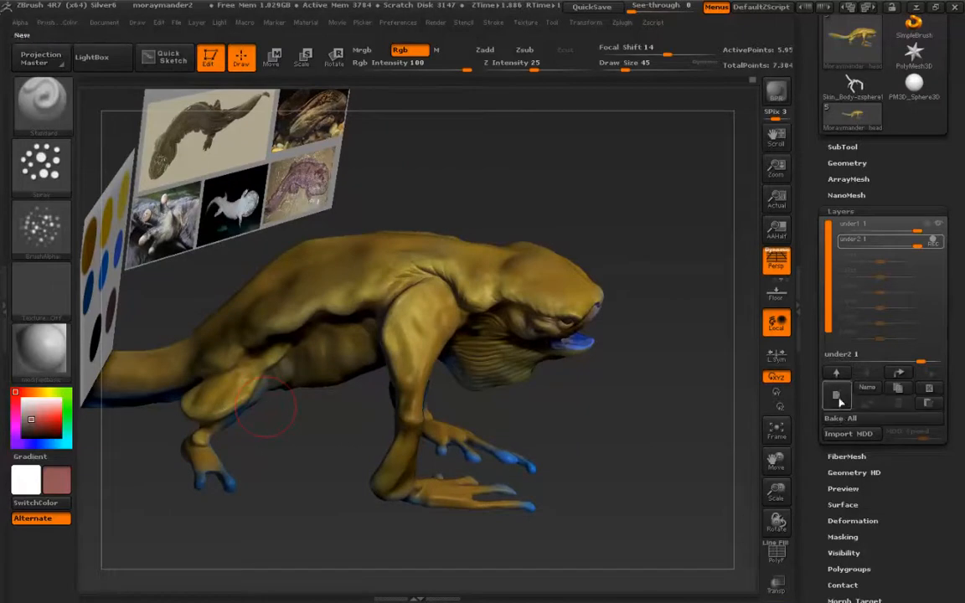
# Create a new layer above under2 and name it "stripes".
pyautogui.click(835, 393)
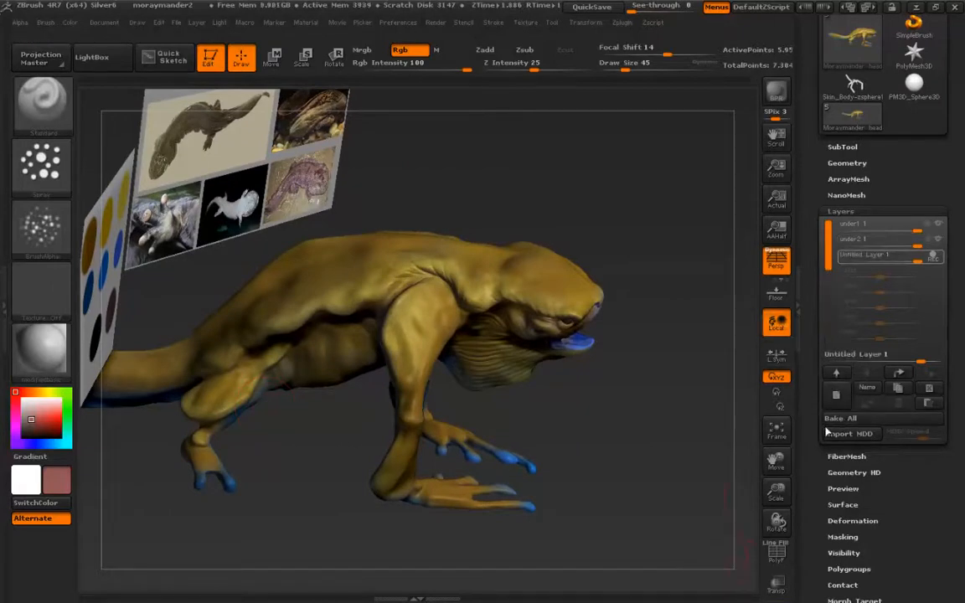
pyautogui.click(866, 389)
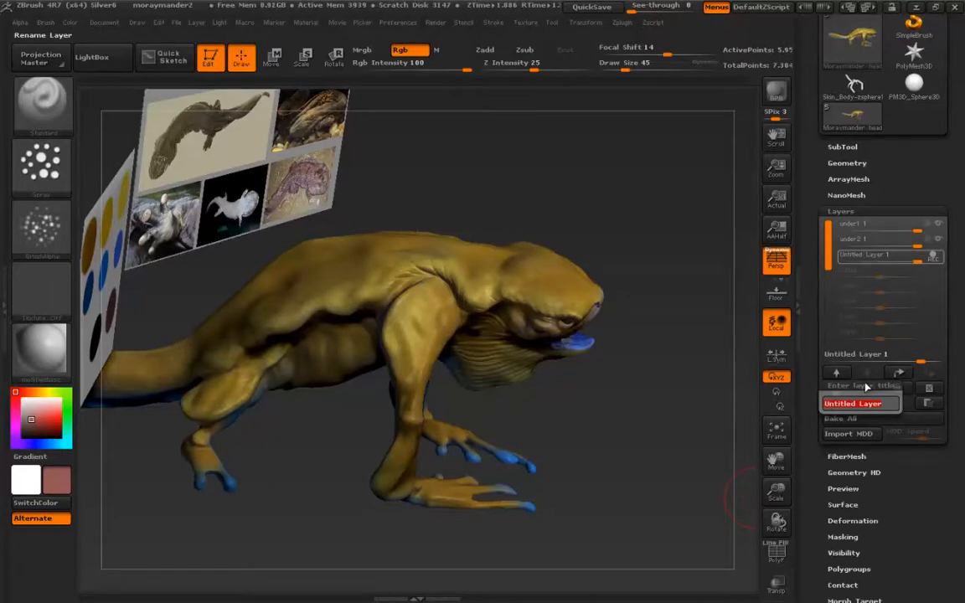
pyautogui.write('s')
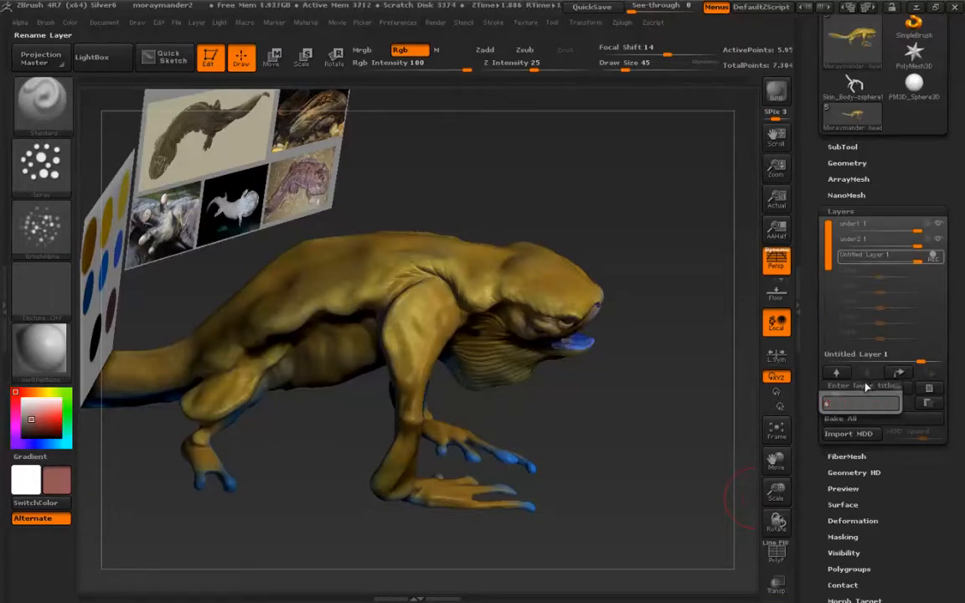
pyautogui.write('tripes')
pyautogui.press('Return')
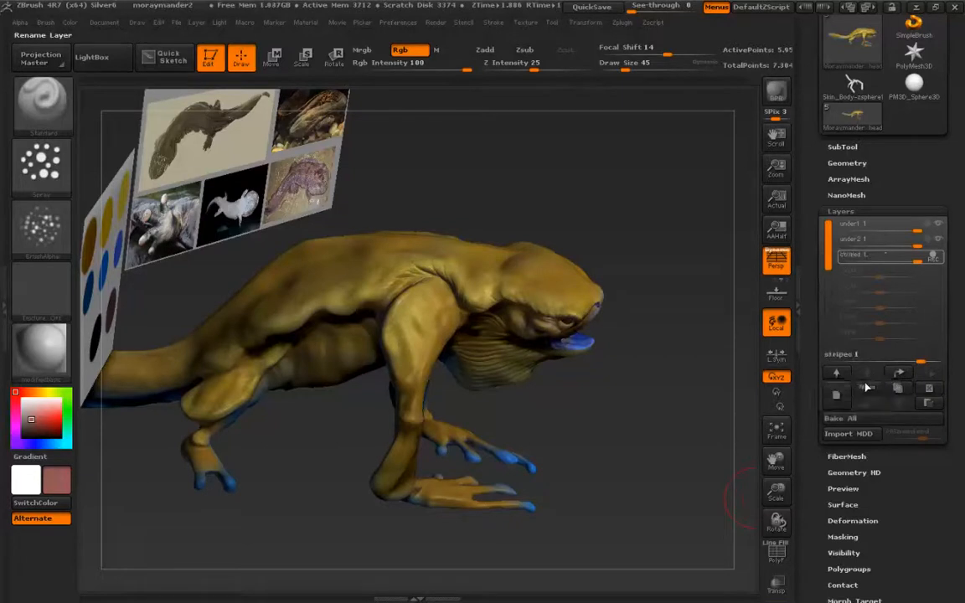
# Set the draw size to 17 and mask two stripes across the rear back, widening the one nearer the hips at the spine.
pyautogui.moveTo(331, 296); pyautogui.dragTo(313, 391, button='right')
pyautogui.press('s')
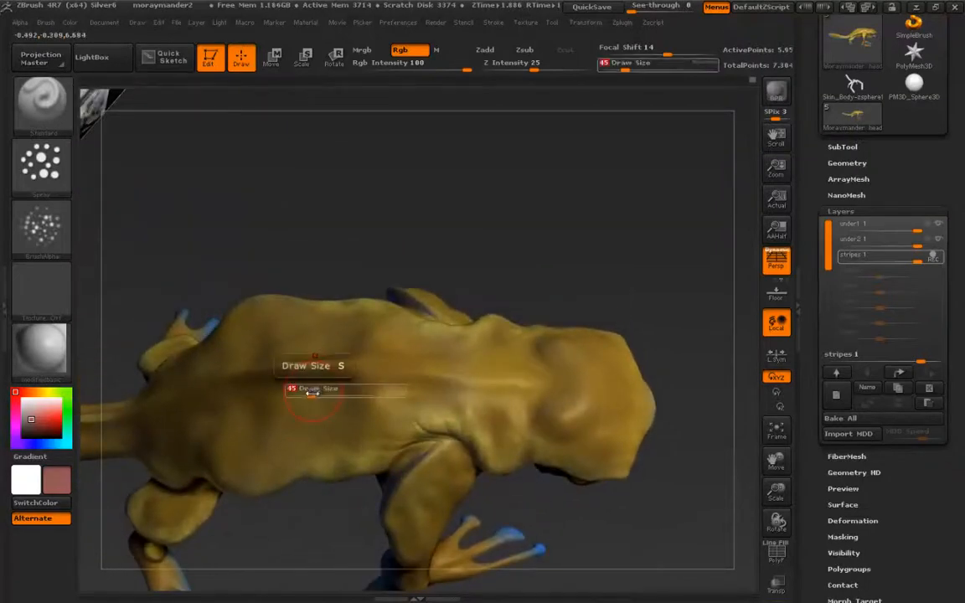
pyautogui.moveTo(302, 398); pyautogui.dragTo(300, 398)
pyautogui.moveTo(183, 224)
pyautogui.mouseDown(button='right')
pyautogui.moveTo(172, 253)
pyautogui.moveTo(260, 240)
pyautogui.mouseUp(button='right')
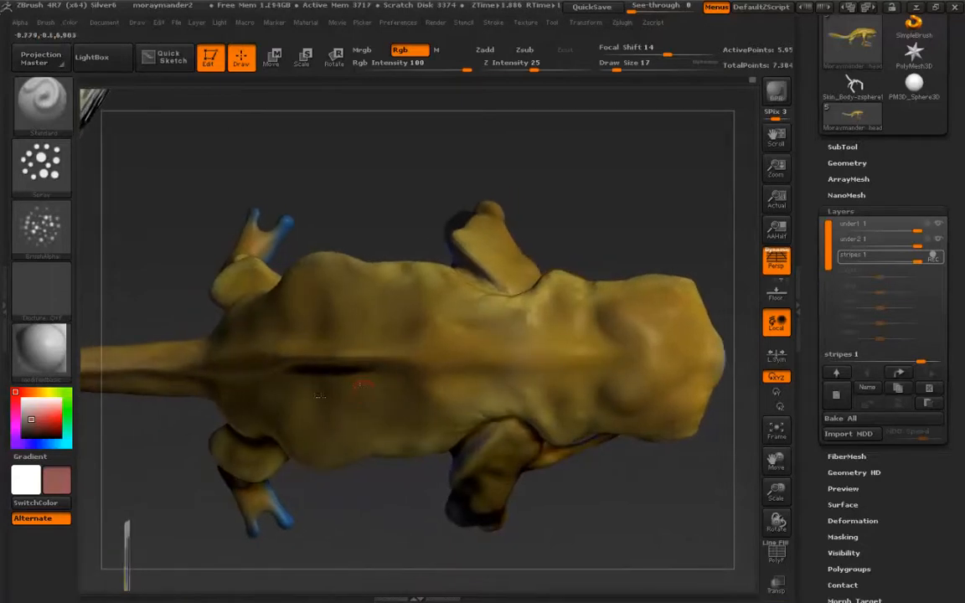
pyautogui.keyDown('alt'); pyautogui.moveTo(370, 392); pyautogui.dragTo(303, 412, button='right'); pyautogui.keyUp('alt')
pyautogui.moveTo(295, 375); pyautogui.dragTo(302, 362, button='right')
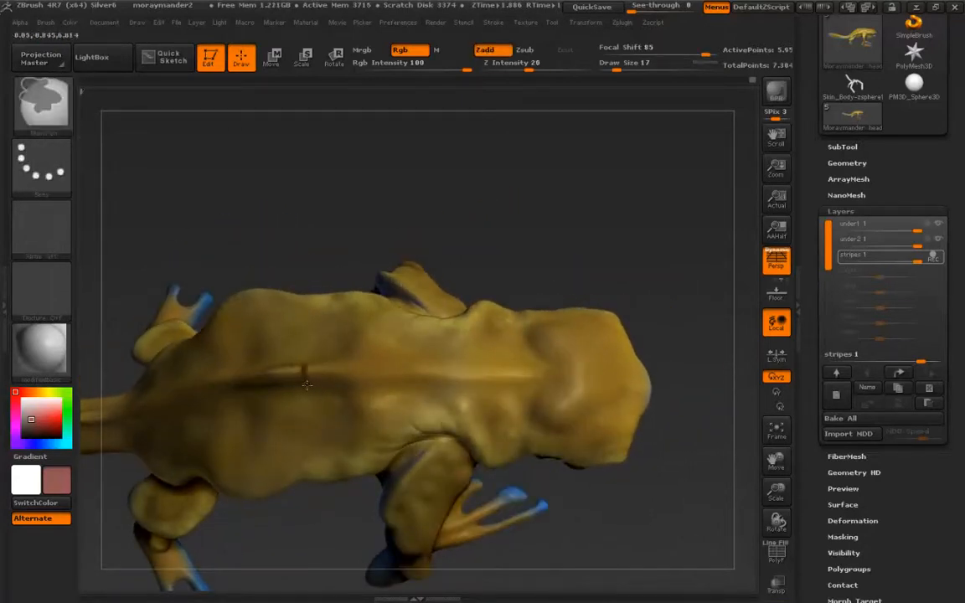
pyautogui.moveTo(307, 384); pyautogui.dragTo(307, 444)
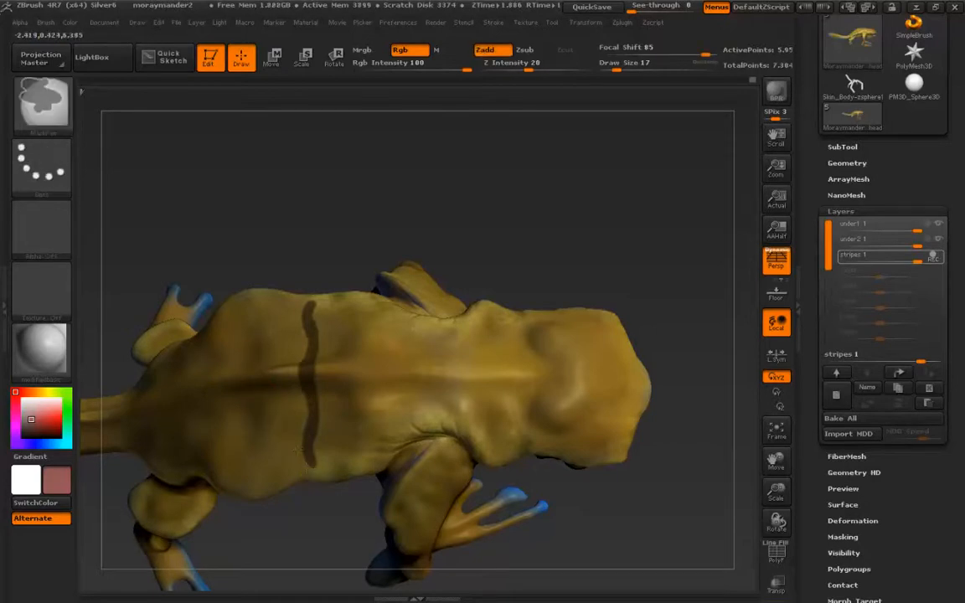
pyautogui.keyDown('ctrl'); pyautogui.moveTo(261, 315); pyautogui.dragTo(269, 374); pyautogui.keyUp('ctrl')
pyautogui.keyDown('ctrl'); pyautogui.moveTo(255, 444); pyautogui.dragTo(249, 436); pyautogui.keyUp('ctrl')
pyautogui.moveTo(246, 391)
pyautogui.keyDown('ctrl'); pyautogui.mouseDown()
pyautogui.moveTo(228, 351)
pyautogui.moveTo(260, 400)
pyautogui.mouseUp(); pyautogui.keyUp('ctrl')
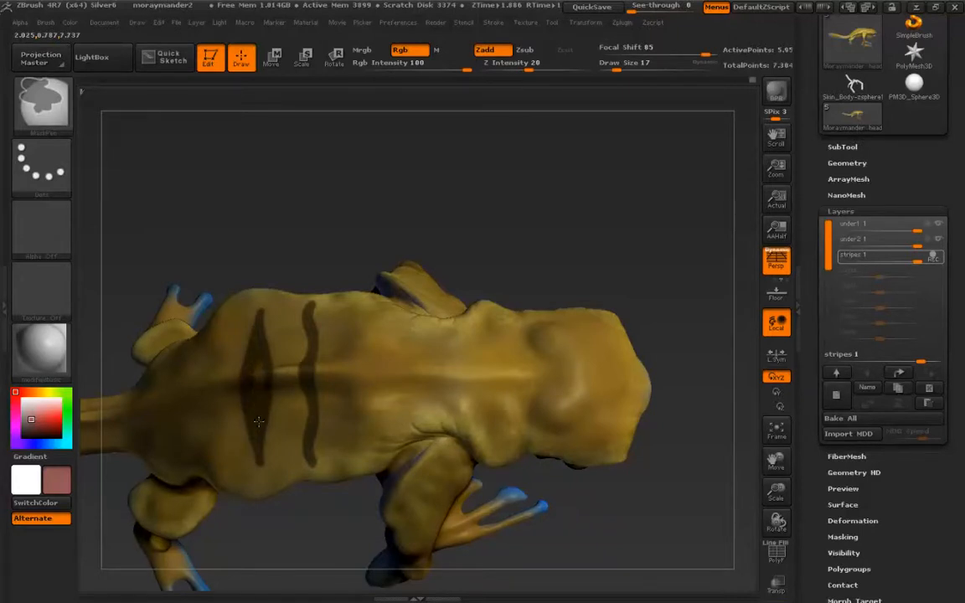
# Mask a row of tapering stripes across the back from the mid-torso forward to the neck.
pyautogui.moveTo(260, 383); pyautogui.dragTo(245, 256, button='right')
pyautogui.moveTo(194, 400)
pyautogui.mouseDown(button='right')
pyautogui.moveTo(220, 405)
pyautogui.moveTo(269, 350)
pyautogui.moveTo(312, 360)
pyautogui.moveTo(191, 426)
pyautogui.mouseUp(button='right')
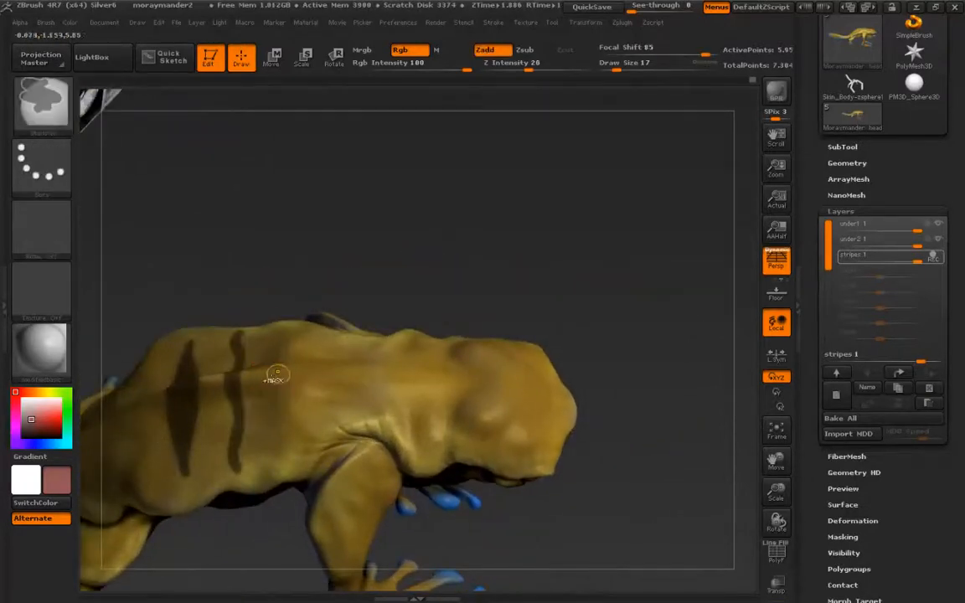
pyautogui.moveTo(276, 405); pyautogui.dragTo(278, 348)
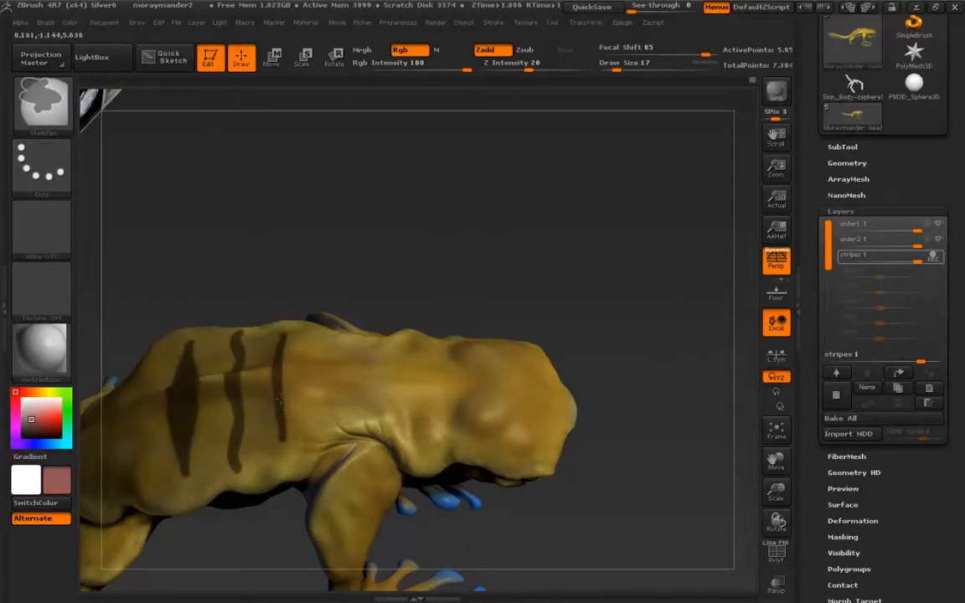
pyautogui.moveTo(285, 384); pyautogui.dragTo(282, 423)
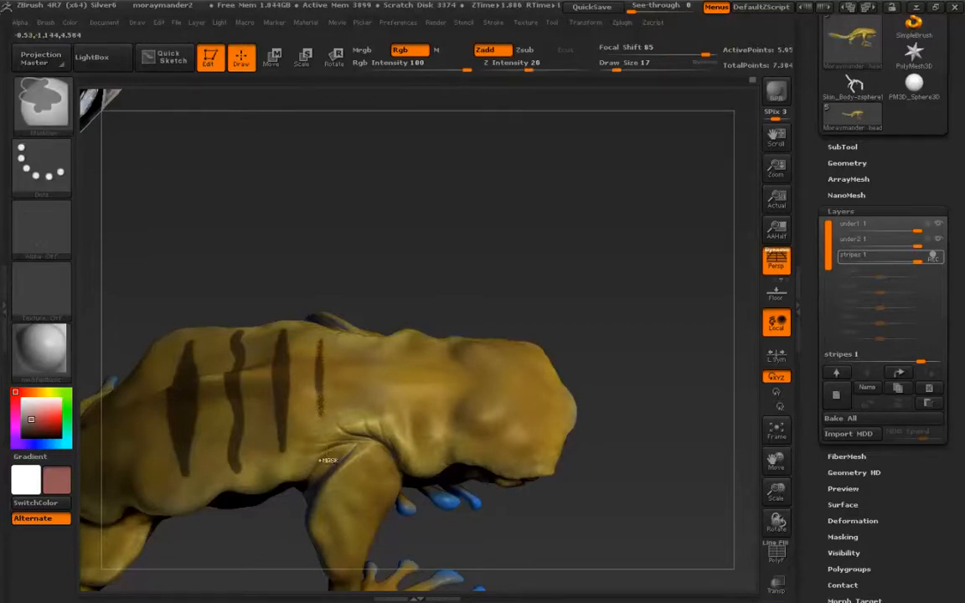
pyautogui.moveTo(349, 389)
pyautogui.mouseDown()
pyautogui.moveTo(350, 369)
pyautogui.moveTo(351, 387)
pyautogui.mouseUp()
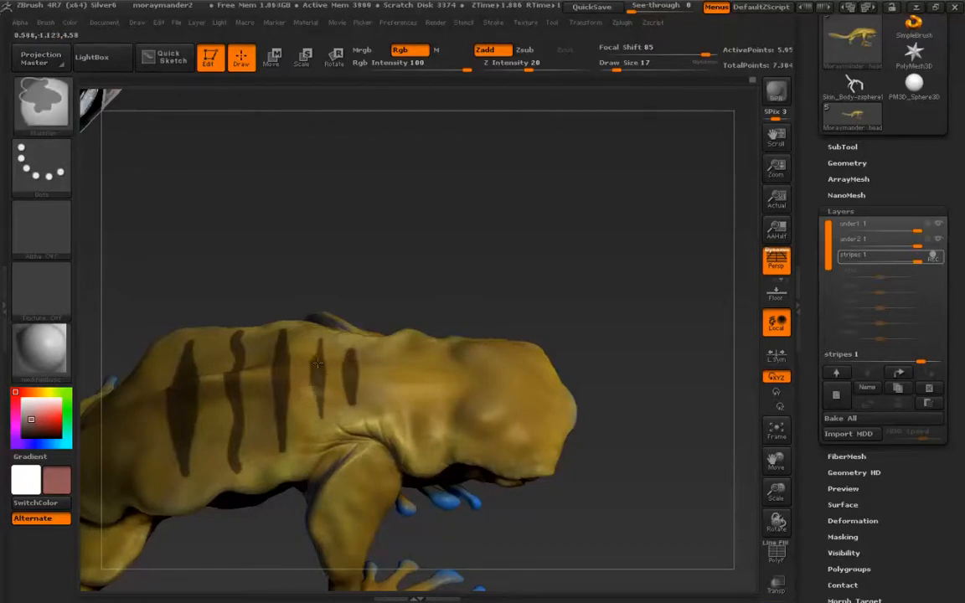
pyautogui.moveTo(394, 396)
pyautogui.keyDown('ctrl'); pyautogui.mouseDown()
pyautogui.moveTo(391, 341)
pyautogui.moveTo(391, 402)
pyautogui.mouseUp(); pyautogui.keyUp('ctrl')
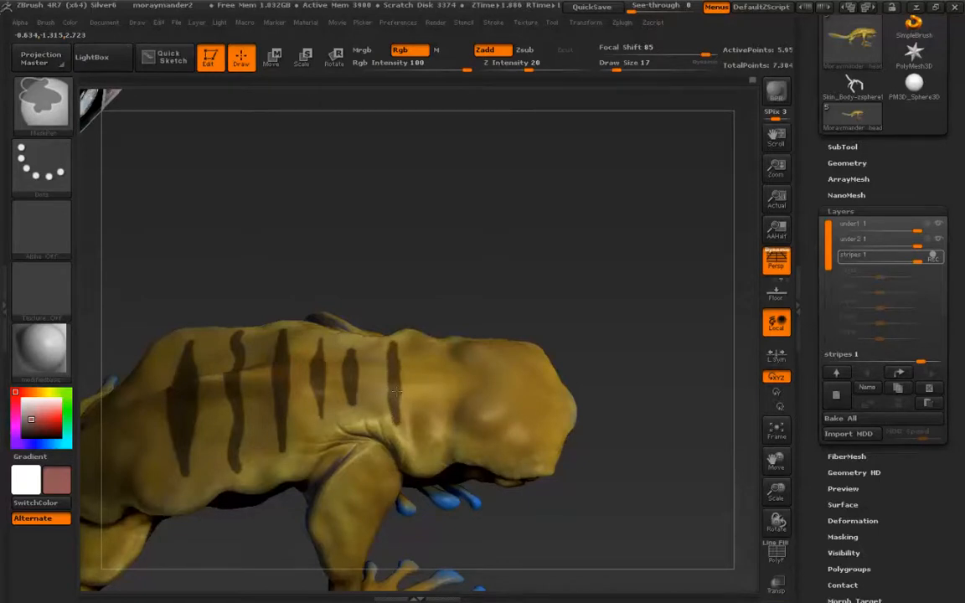
# Mask three small spots along the midline between the neck stripes and the head.
pyautogui.click(448, 378)
pyautogui.click(463, 380)
pyautogui.click(481, 380)
pyautogui.press('1')
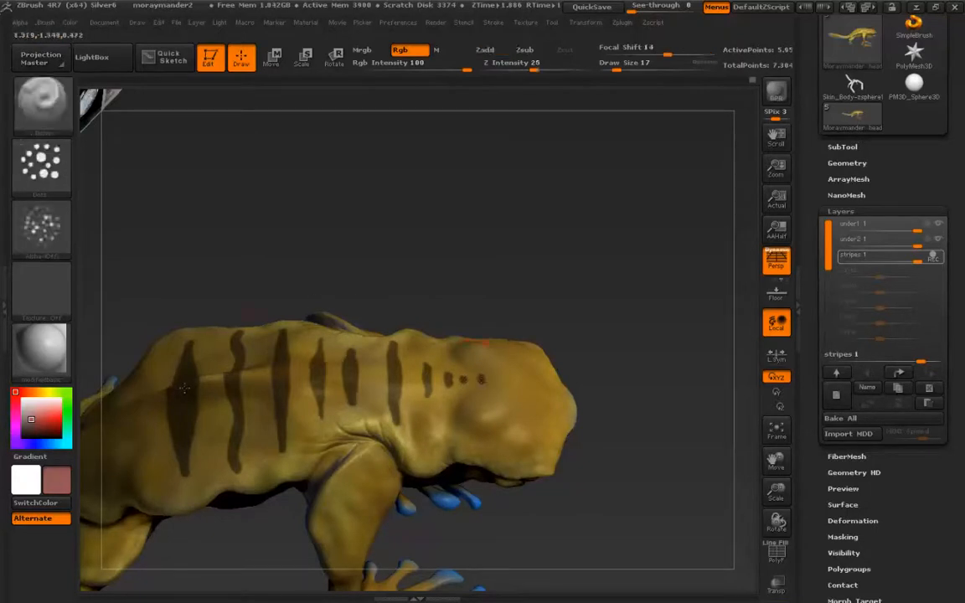
# Mask slanted stripes on both sides of the top of the head, lengthening them toward the snout.
pyautogui.moveTo(235, 410)
pyautogui.mouseDown(button='right')
pyautogui.moveTo(268, 360)
pyautogui.moveTo(368, 344)
pyautogui.moveTo(277, 347)
pyautogui.moveTo(325, 410)
pyautogui.moveTo(318, 394)
pyautogui.mouseUp(button='right')
pyautogui.press('ctrl')
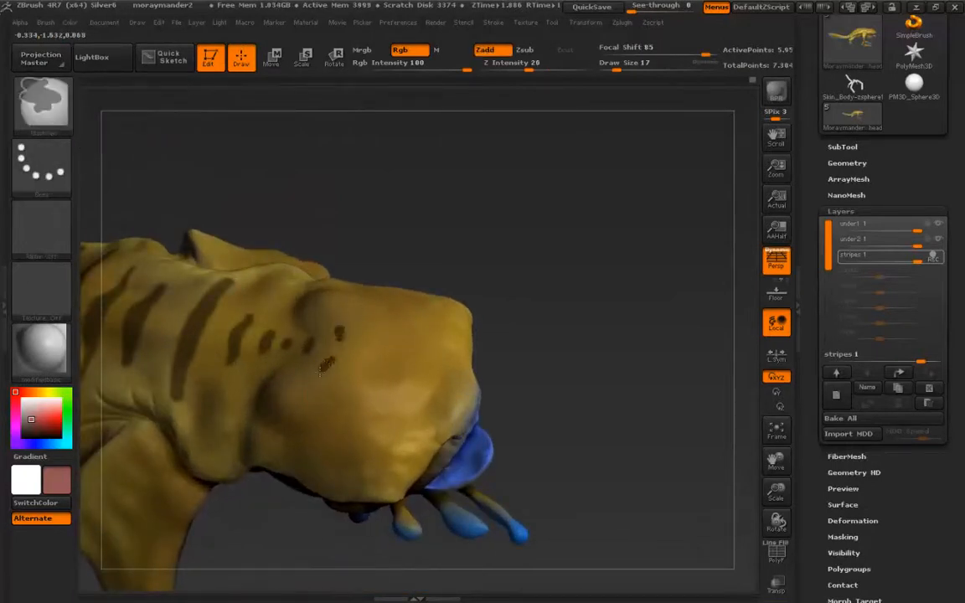
pyautogui.click(356, 320)
pyautogui.click(331, 382)
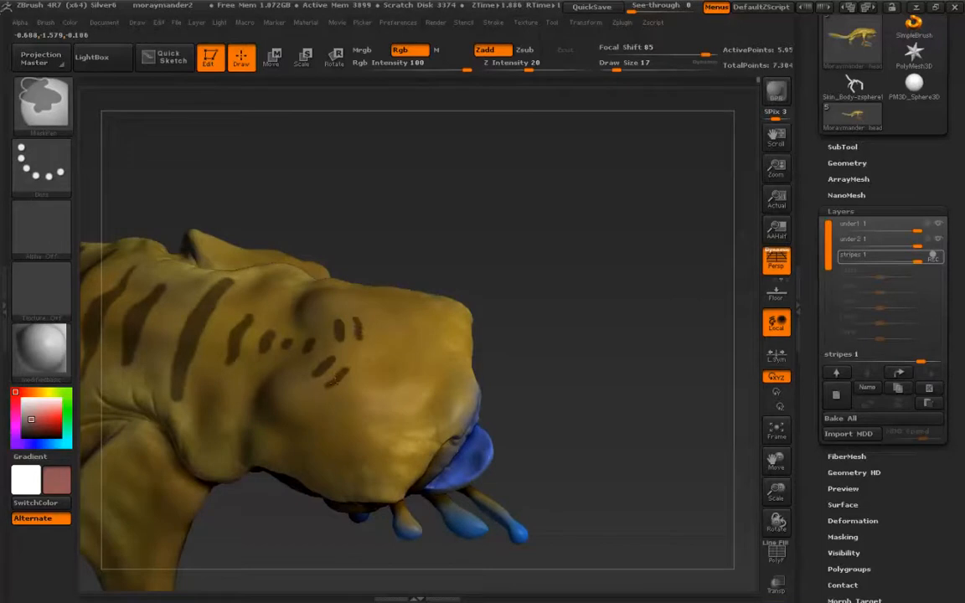
pyautogui.moveTo(316, 394); pyautogui.dragTo(297, 413)
pyautogui.moveTo(365, 383); pyautogui.dragTo(325, 439)
pyautogui.moveTo(378, 403)
pyautogui.keyDown('ctrl'); pyautogui.mouseDown()
pyautogui.moveTo(350, 453)
pyautogui.moveTo(385, 458)
pyautogui.mouseUp(); pyautogui.keyUp('ctrl')
pyautogui.moveTo(253, 513)
pyautogui.mouseDown()
pyautogui.moveTo(260, 501)
pyautogui.moveTo(238, 368)
pyautogui.moveTo(222, 326)
pyautogui.moveTo(254, 295)
pyautogui.moveTo(174, 300)
pyautogui.moveTo(201, 373)
pyautogui.moveTo(338, 447)
pyautogui.moveTo(356, 486)
pyautogui.mouseUp()
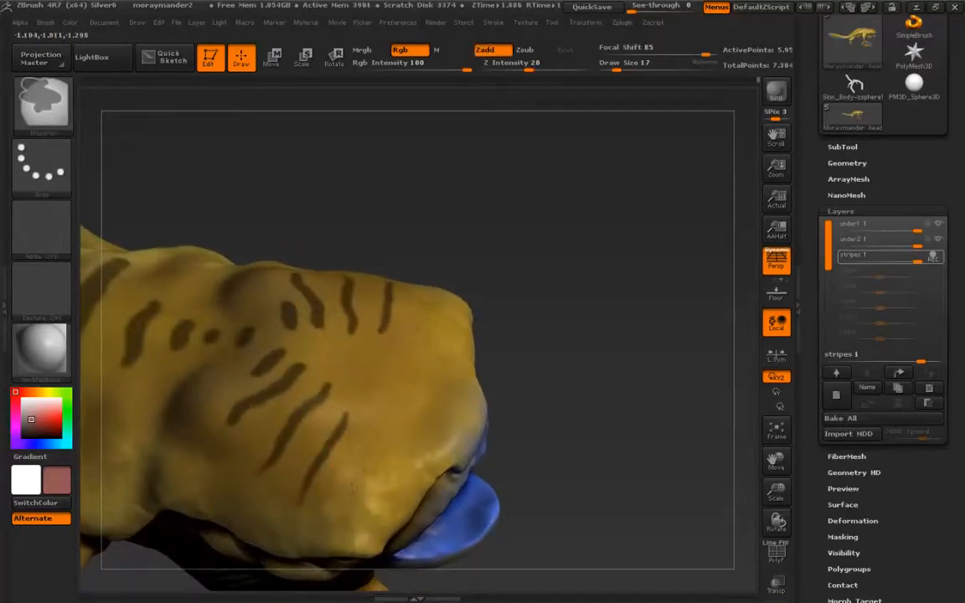
# Thicken the masked head stripes and add short thin stripes in front of them on the snout.
pyautogui.moveTo(340, 425)
pyautogui.keyDown('shift'); pyautogui.mouseDown()
pyautogui.moveTo(348, 419)
pyautogui.moveTo(306, 491)
pyautogui.mouseUp(); pyautogui.keyUp('shift')
pyautogui.moveTo(327, 386)
pyautogui.keyDown('ctrl'); pyautogui.mouseDown()
pyautogui.moveTo(313, 395)
pyautogui.moveTo(327, 386)
pyautogui.mouseUp(); pyautogui.keyUp('ctrl')
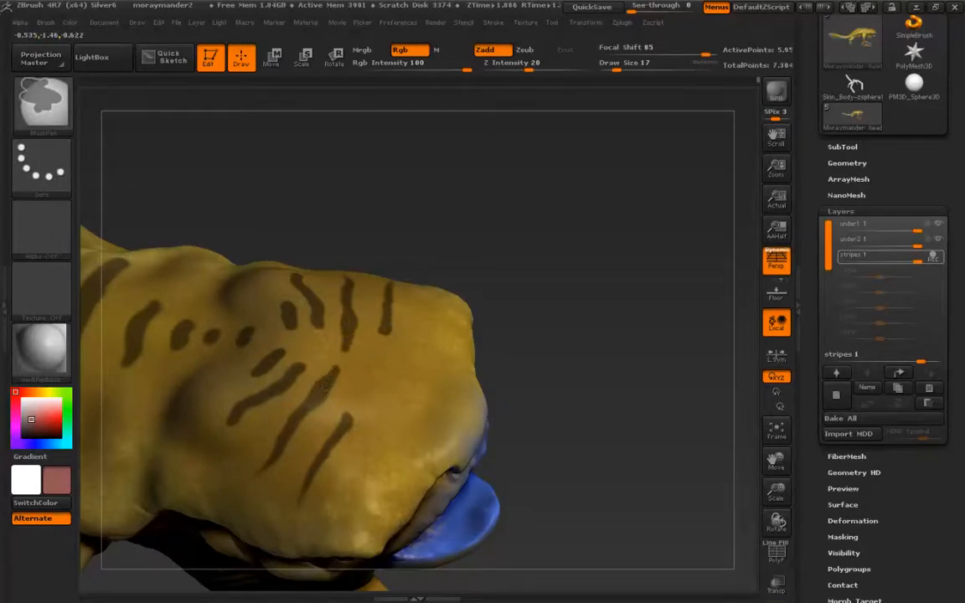
pyautogui.keyDown('ctrl'); pyautogui.moveTo(283, 349); pyautogui.dragTo(278, 355); pyautogui.keyUp('ctrl')
pyautogui.moveTo(395, 384)
pyautogui.keyDown('ctrl'); pyautogui.mouseDown()
pyautogui.moveTo(388, 399)
pyautogui.moveTo(418, 415)
pyautogui.mouseUp(); pyautogui.keyUp('ctrl')
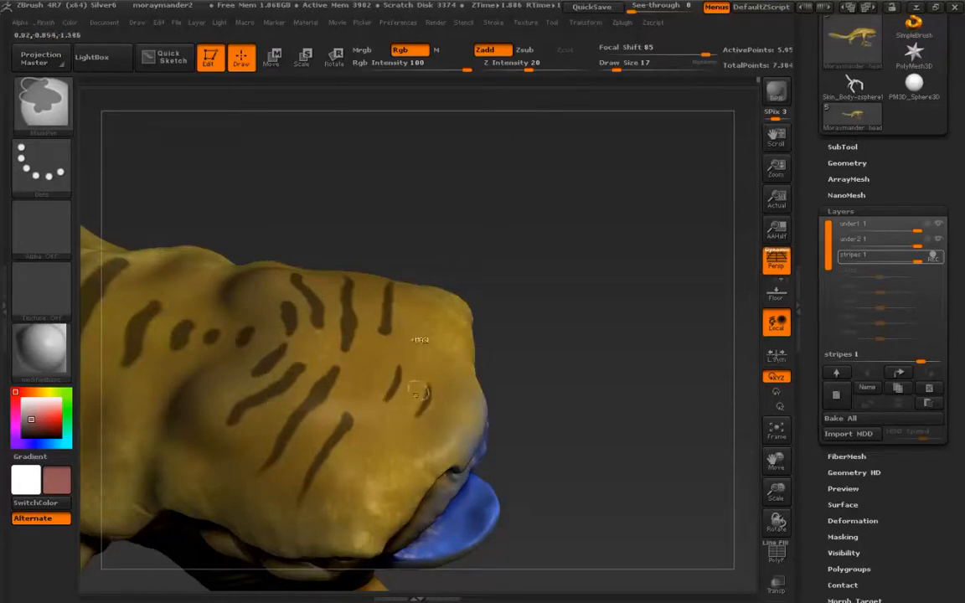
pyautogui.keyDown('ctrl'); pyautogui.moveTo(403, 350); pyautogui.dragTo(407, 368); pyautogui.keyUp('ctrl')
pyautogui.keyDown('ctrl'); pyautogui.moveTo(450, 399); pyautogui.dragTo(445, 417); pyautogui.keyUp('ctrl')
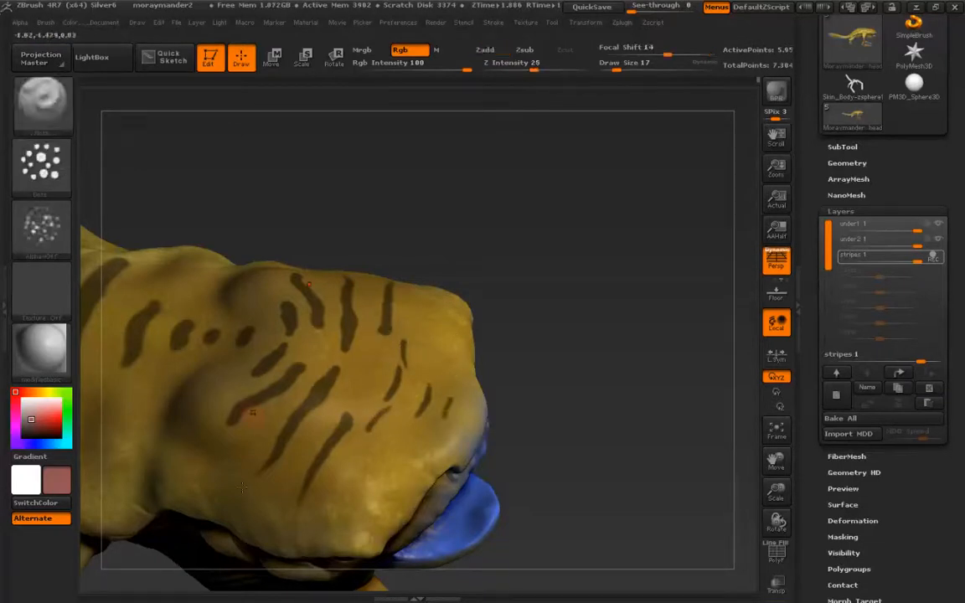
# Set the draw size to 9 and join the masked head stripes across the midline into curved bands.
pyautogui.keyDown('ctrl'); pyautogui.moveTo(250, 465); pyautogui.dragTo(436, 389, button='right'); pyautogui.keyUp('ctrl')
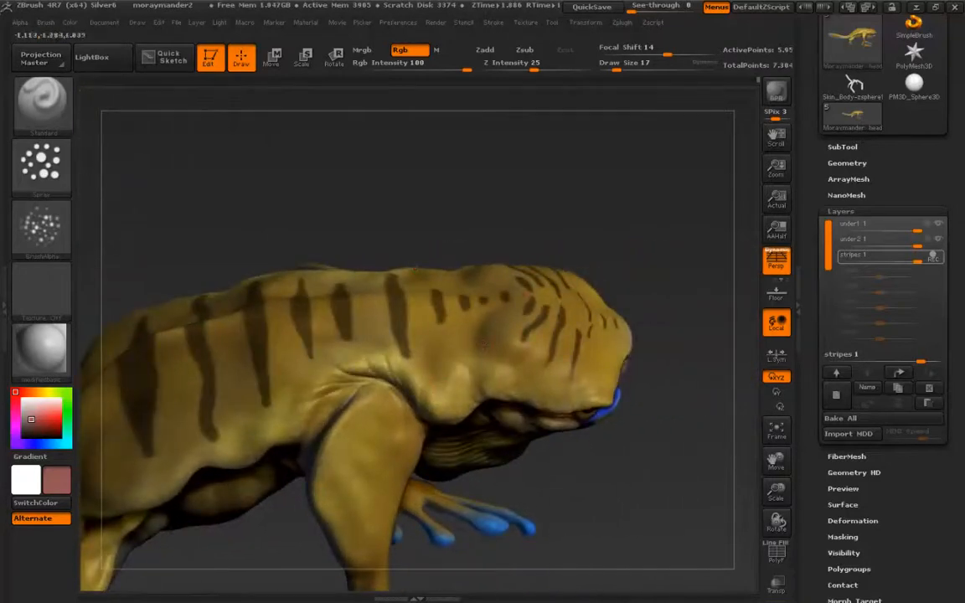
pyautogui.moveTo(551, 298); pyautogui.dragTo(522, 295, button='right')
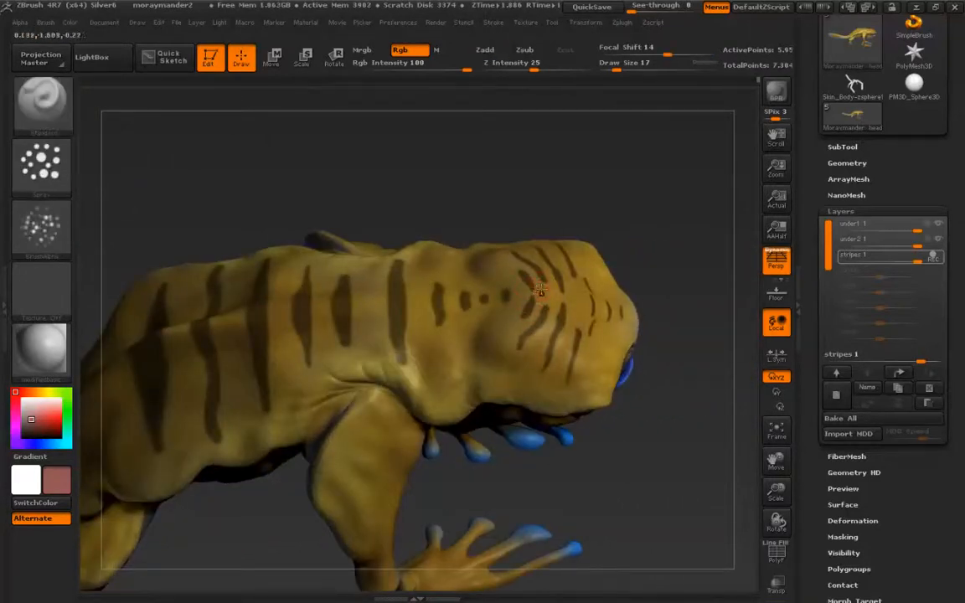
pyautogui.press('s')
pyautogui.moveTo(538, 290); pyautogui.dragTo(534, 292)
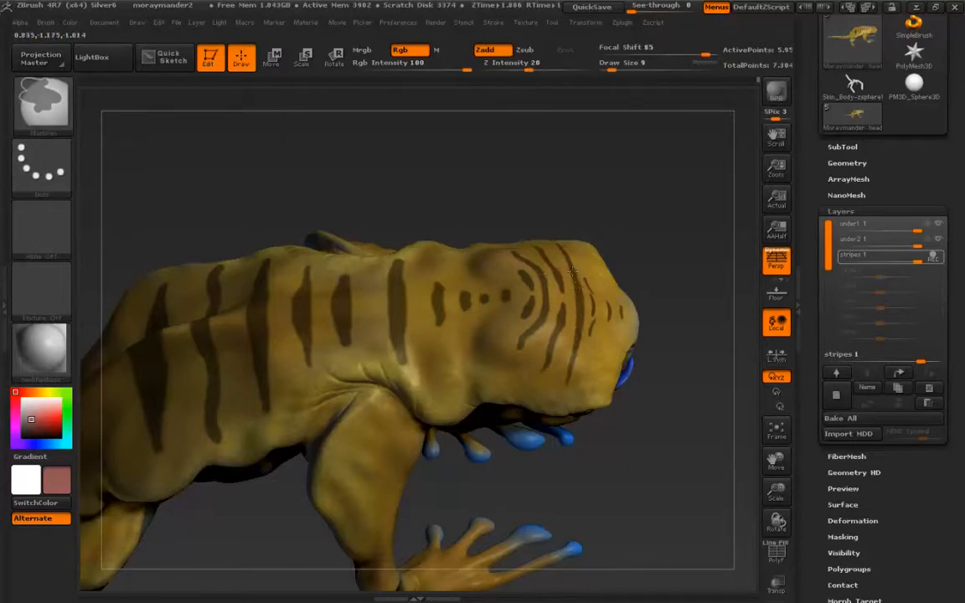
# Set the draw size to 24 and mask stripes across the hips and rump, shortening them toward the tail base.
pyautogui.keyDown('ctrl'); pyautogui.moveTo(278, 412); pyautogui.dragTo(201, 421, button='right'); pyautogui.keyUp('ctrl')
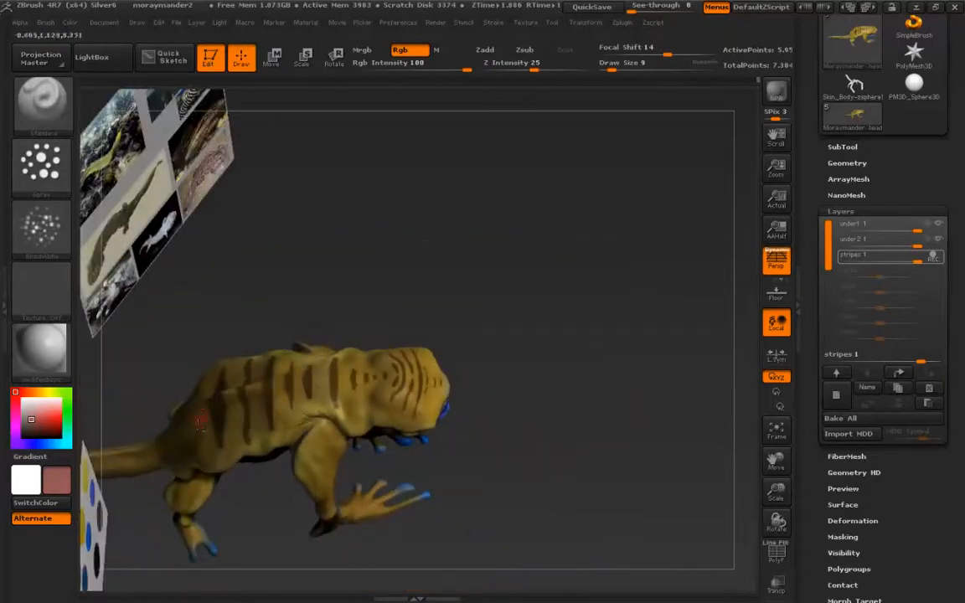
pyautogui.moveTo(168, 468)
pyautogui.keyDown('alt'); pyautogui.mouseDown(button='right')
pyautogui.moveTo(331, 410)
pyautogui.moveTo(260, 403)
pyautogui.moveTo(365, 424)
pyautogui.mouseUp(button='right'); pyautogui.keyUp('alt')
pyautogui.press('s')
pyautogui.moveTo(428, 333); pyautogui.dragTo(438, 333)
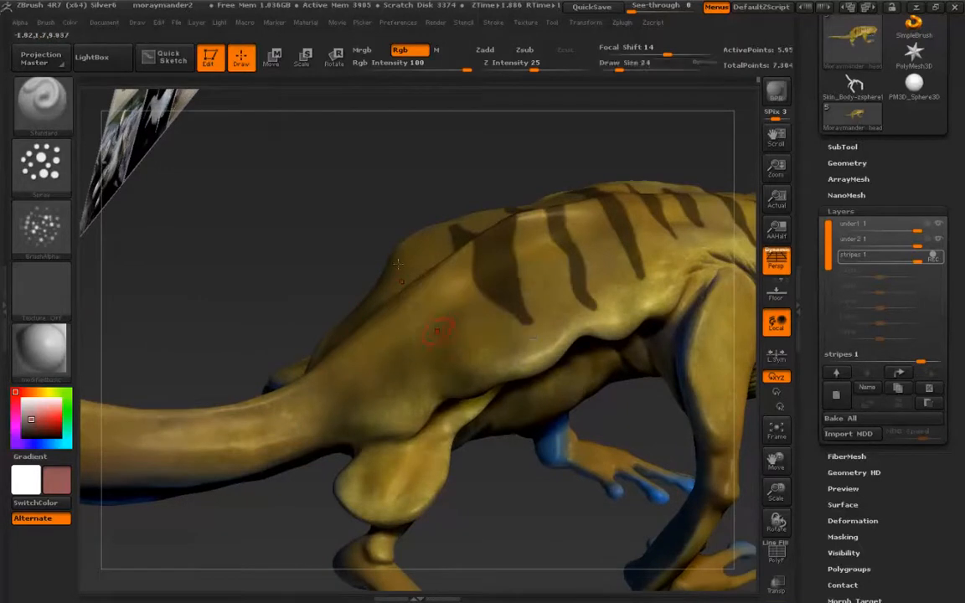
pyautogui.keyDown('ctrl'); pyautogui.moveTo(425, 276); pyautogui.dragTo(435, 335); pyautogui.keyUp('ctrl')
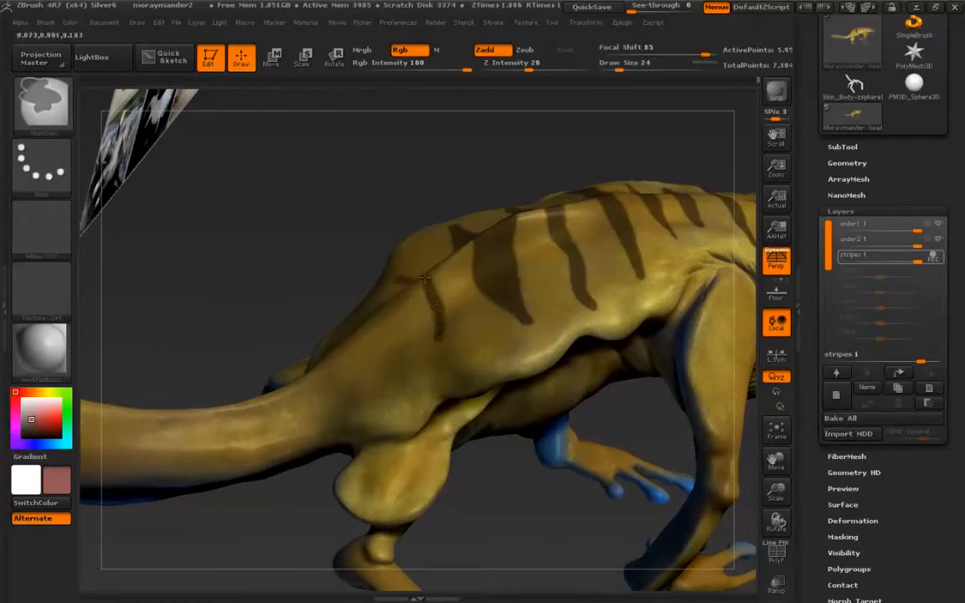
pyautogui.moveTo(417, 284); pyautogui.dragTo(399, 268, button='right')
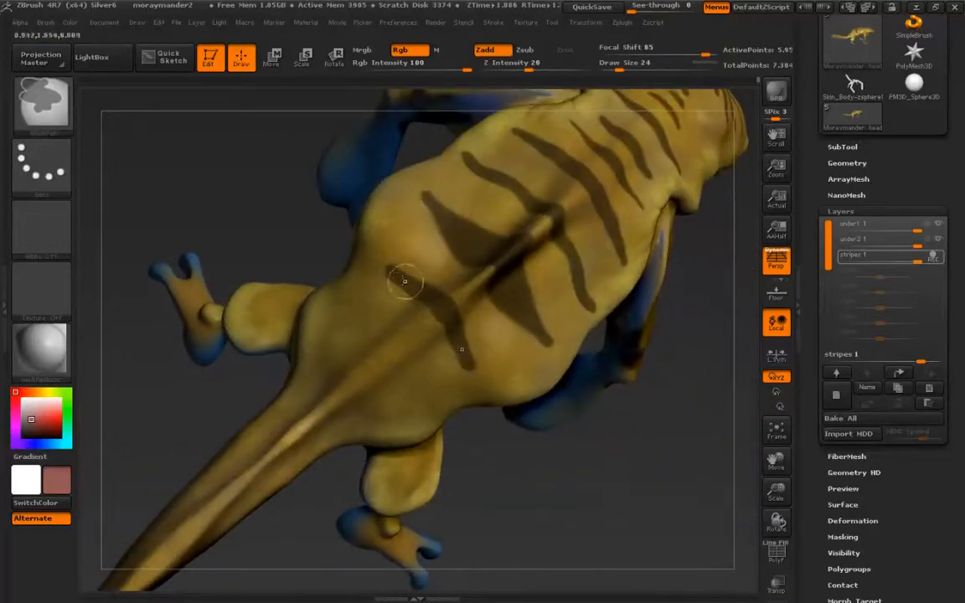
pyautogui.keyDown('ctrl'); pyautogui.moveTo(419, 300); pyautogui.dragTo(439, 320); pyautogui.keyUp('ctrl')
pyautogui.moveTo(378, 315)
pyautogui.keyDown('ctrl'); pyautogui.mouseDown()
pyautogui.moveTo(411, 354)
pyautogui.moveTo(352, 298)
pyautogui.mouseUp(); pyautogui.keyUp('ctrl')
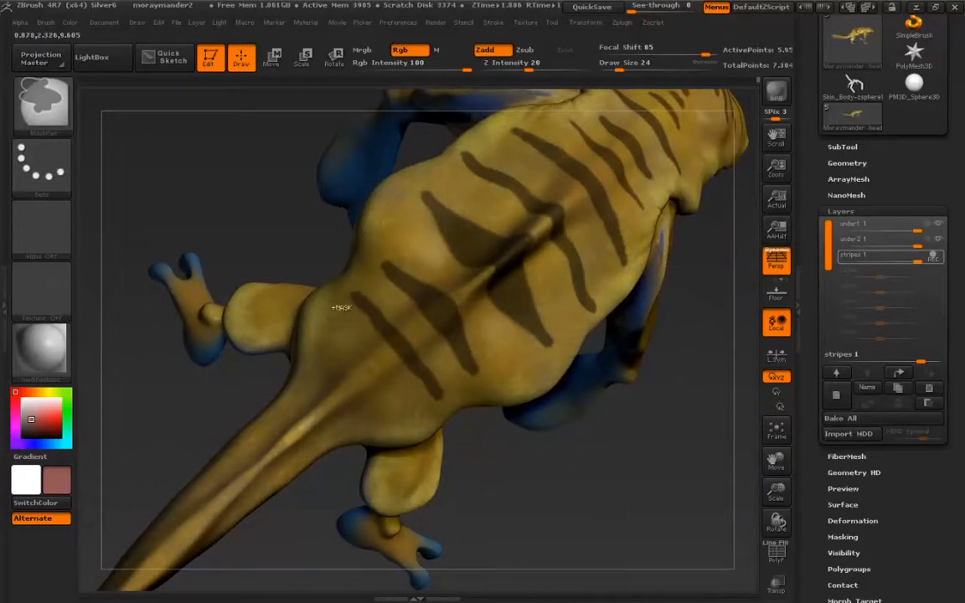
pyautogui.moveTo(347, 368)
pyautogui.keyDown('ctrl'); pyautogui.mouseDown()
pyautogui.moveTo(336, 362)
pyautogui.moveTo(317, 395)
pyautogui.mouseUp(); pyautogui.keyUp('ctrl')
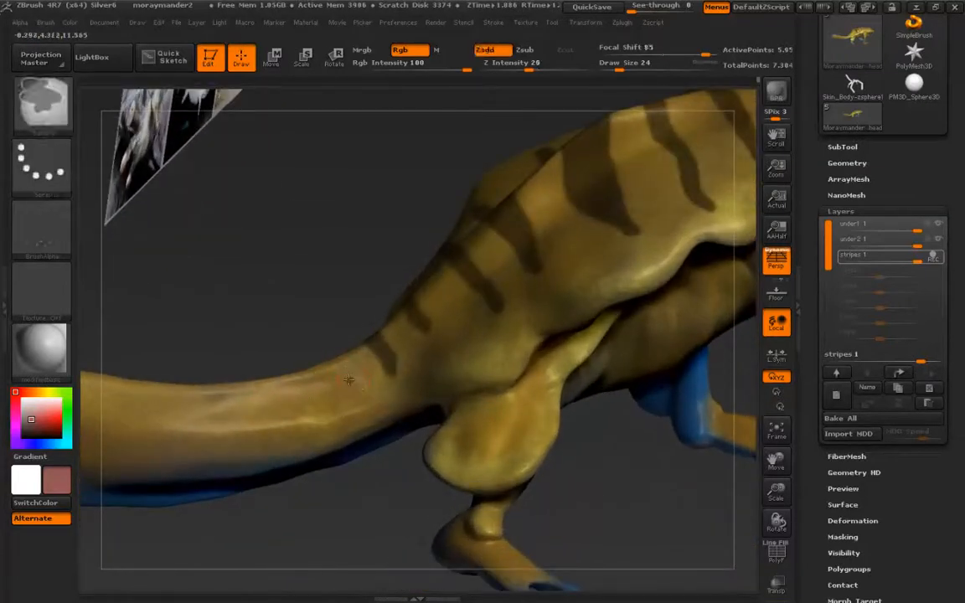
# Mask a short stripe at the tail base and a row of shrinking spots along the tail toward its tip.
pyautogui.moveTo(343, 379); pyautogui.dragTo(352, 400)
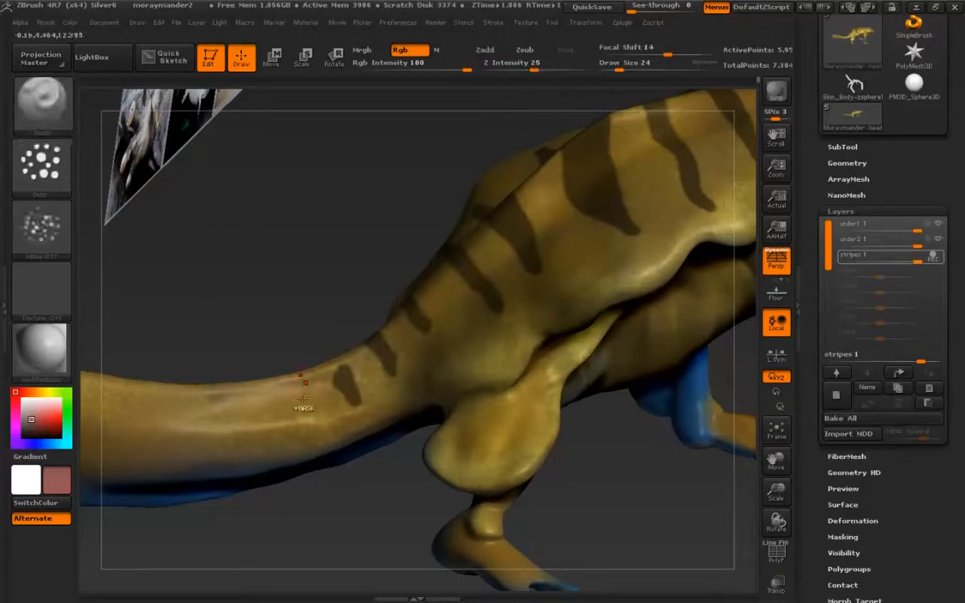
pyautogui.click(263, 406)
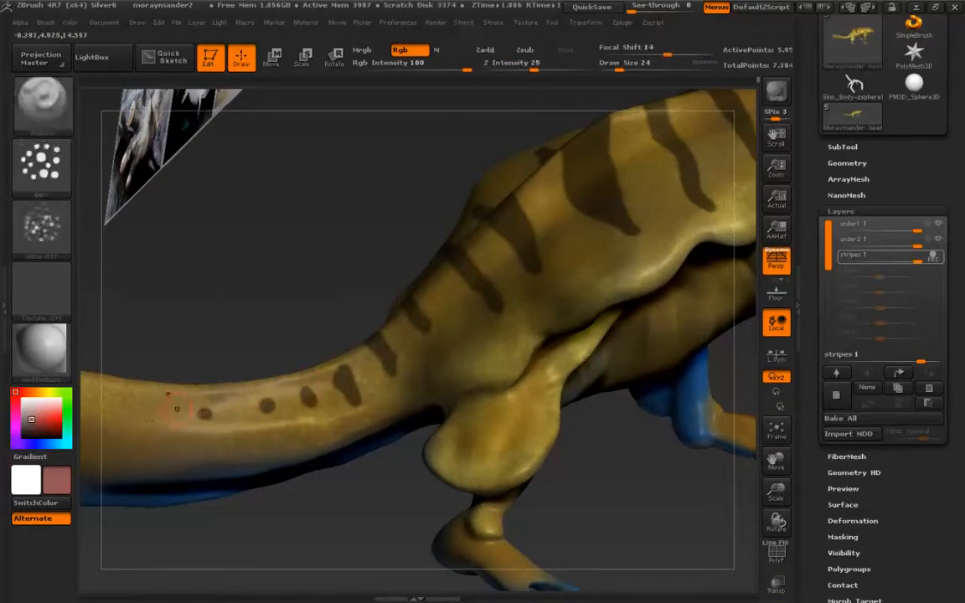
pyautogui.keyDown('alt'); pyautogui.moveTo(147, 416); pyautogui.dragTo(245, 405, button='right'); pyautogui.keyUp('alt')
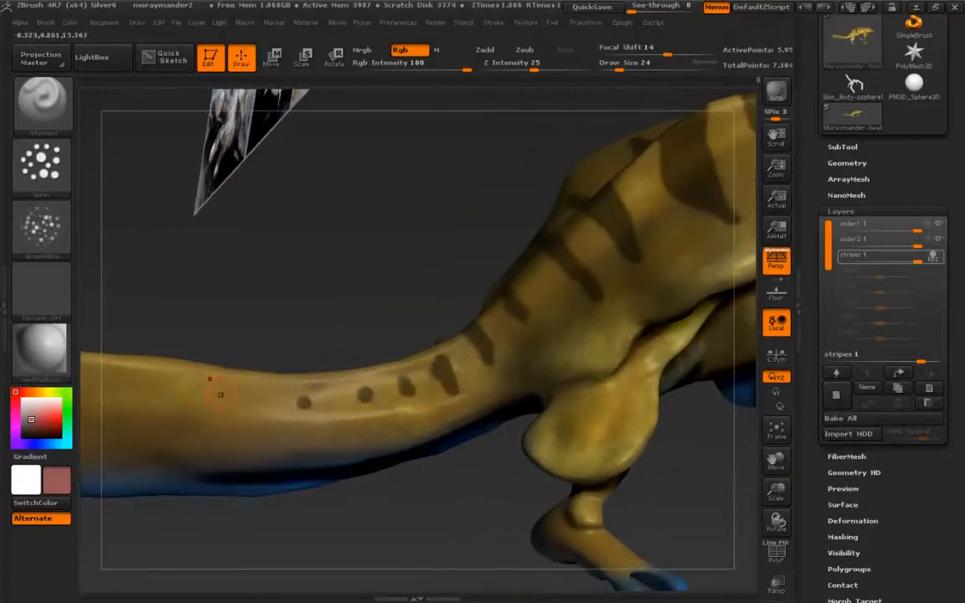
pyautogui.click(250, 400)
pyautogui.click(197, 395)
pyautogui.keyDown('ctrl'); pyautogui.click(150, 390); pyautogui.keyUp('ctrl')
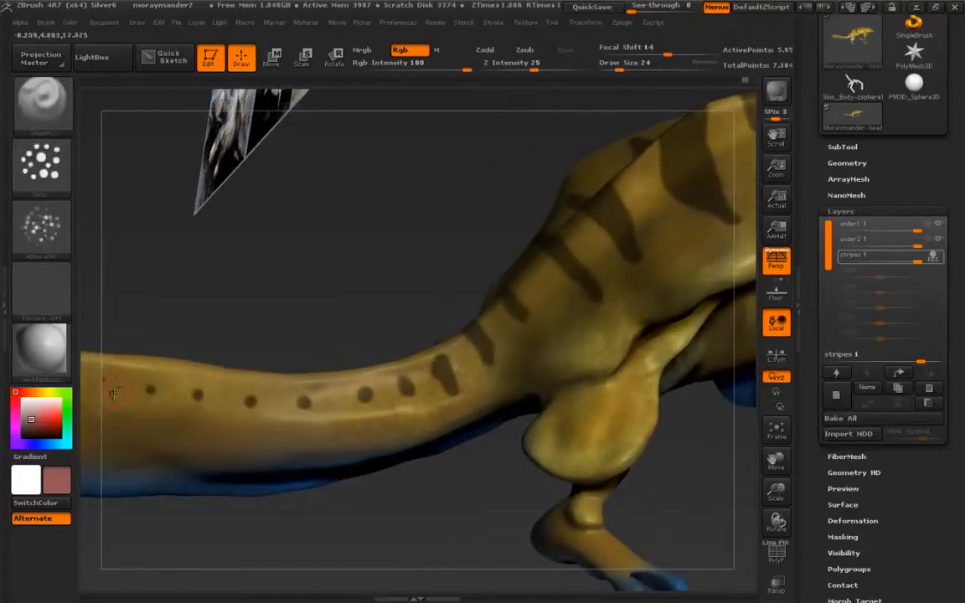
pyautogui.keyDown('alt'); pyautogui.moveTo(131, 404); pyautogui.dragTo(232, 359, button='right'); pyautogui.keyUp('alt')
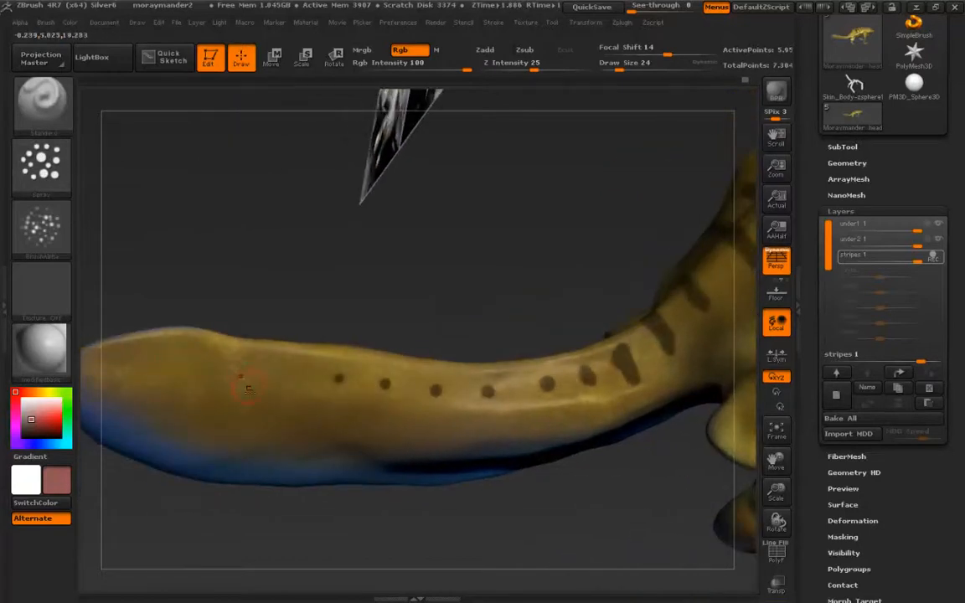
pyautogui.keyDown('ctrl'); pyautogui.click(292, 383); pyautogui.keyUp('ctrl')
pyautogui.keyDown('ctrl'); pyautogui.click(222, 386); pyautogui.keyUp('ctrl')
pyautogui.keyDown('ctrl'); pyautogui.click(160, 383); pyautogui.keyUp('ctrl')
# Drop to a lower subdivision level and blur the stripe and spot mask to soften its edges.
pyautogui.moveTo(331, 516)
pyautogui.keyDown('ctrl'); pyautogui.mouseDown(button='right')
pyautogui.moveTo(280, 452)
pyautogui.moveTo(210, 486)
pyautogui.moveTo(239, 496)
pyautogui.mouseUp(button='right'); pyautogui.keyUp('ctrl')
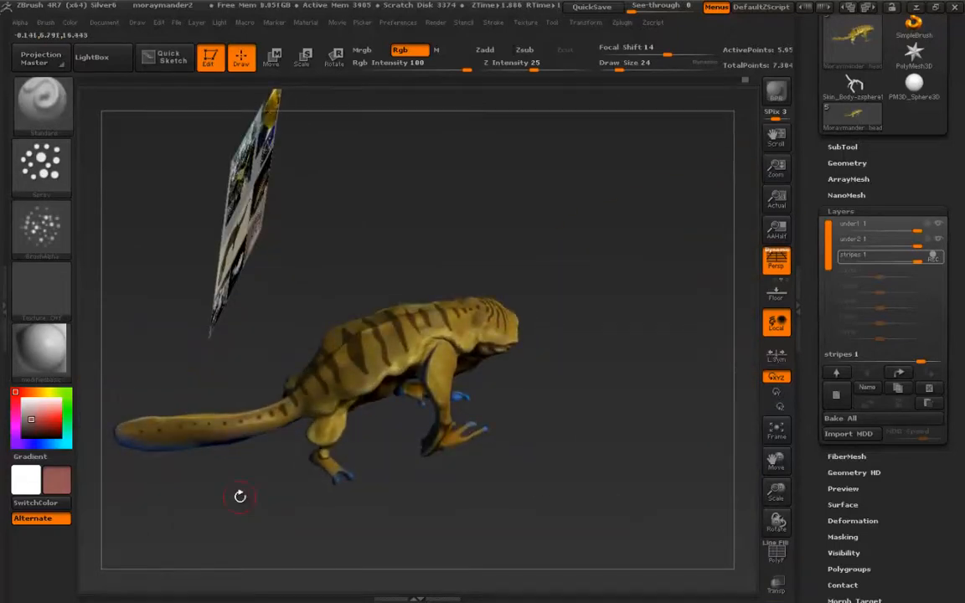
pyautogui.moveTo(217, 447); pyautogui.dragTo(345, 384, button='right')
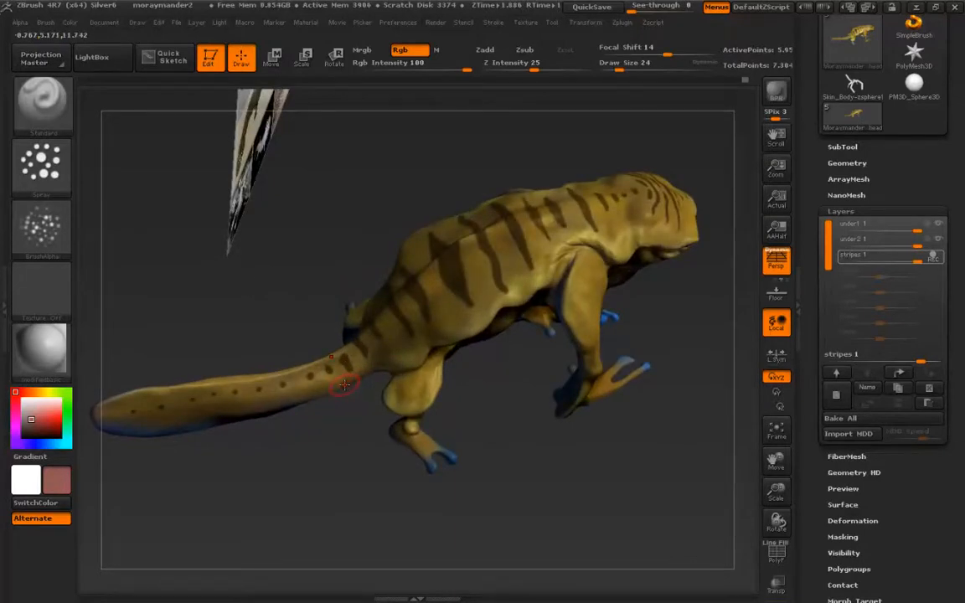
pyautogui.press('shift')
pyautogui.hotkey('shift', 'd')
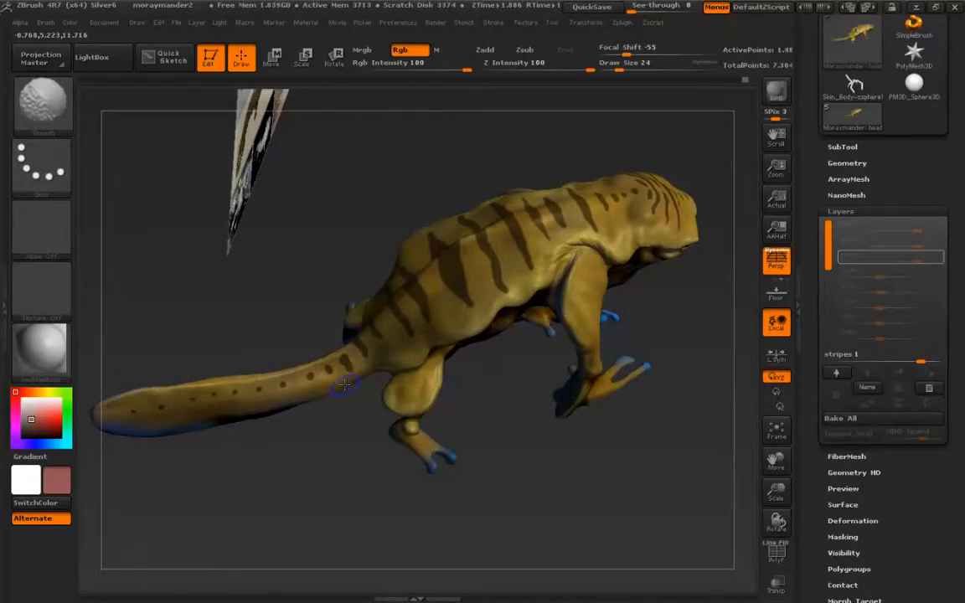
pyautogui.keyDown('ctrl'); pyautogui.click(304, 274); pyautogui.keyUp('ctrl')
pyautogui.press('ctrl')
pyautogui.keyDown('ctrl'); pyautogui.click(451, 316); pyautogui.keyUp('ctrl')
pyautogui.keyDown('ctrl'); pyautogui.click(451, 316); pyautogui.keyUp('ctrl')
pyautogui.keyDown('alt'); pyautogui.moveTo(502, 390); pyautogui.dragTo(517, 469); pyautogui.keyUp('alt')
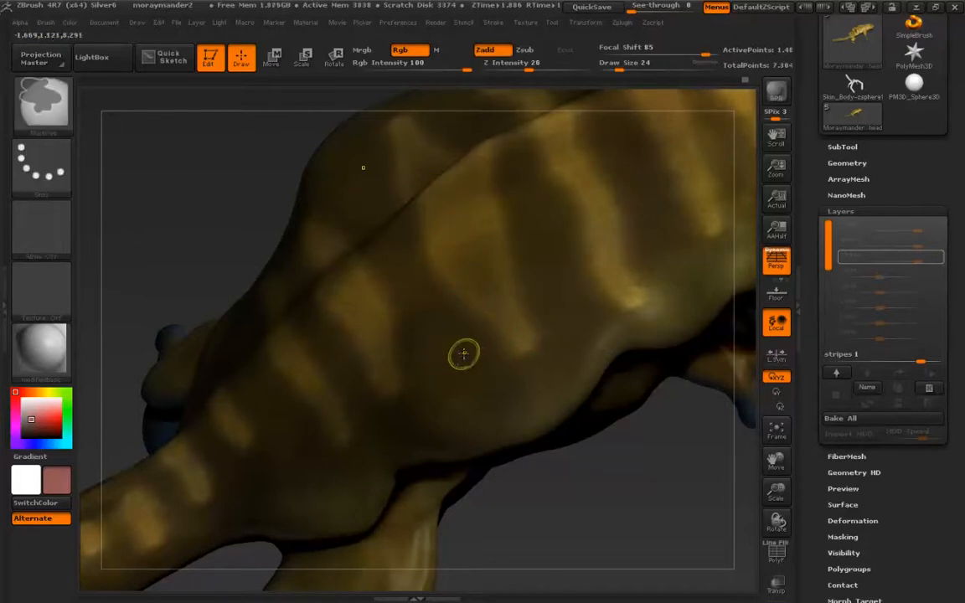
pyautogui.keyDown('ctrl'); pyautogui.click(221, 197); pyautogui.keyUp('ctrl')
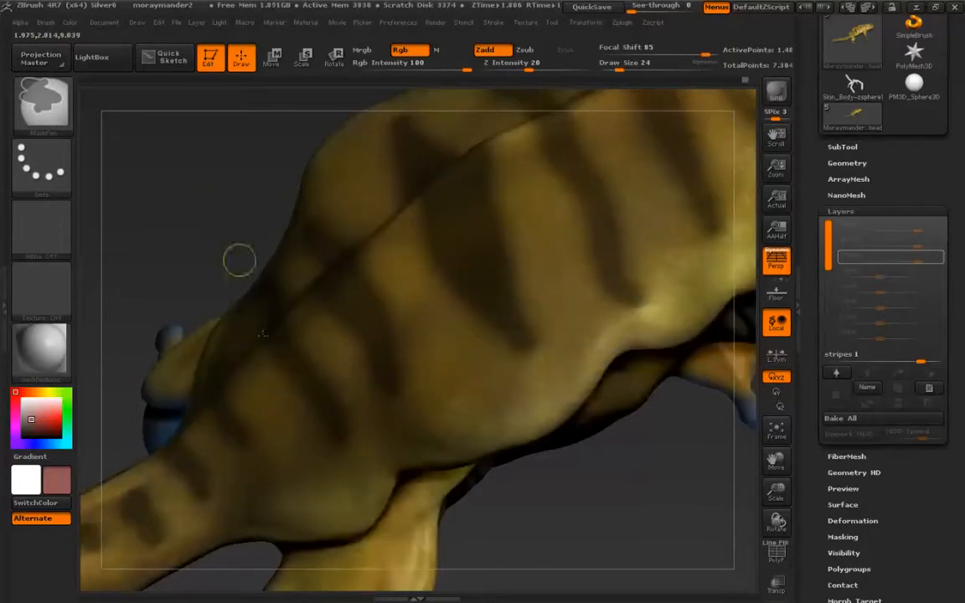
pyautogui.press('ctrl')
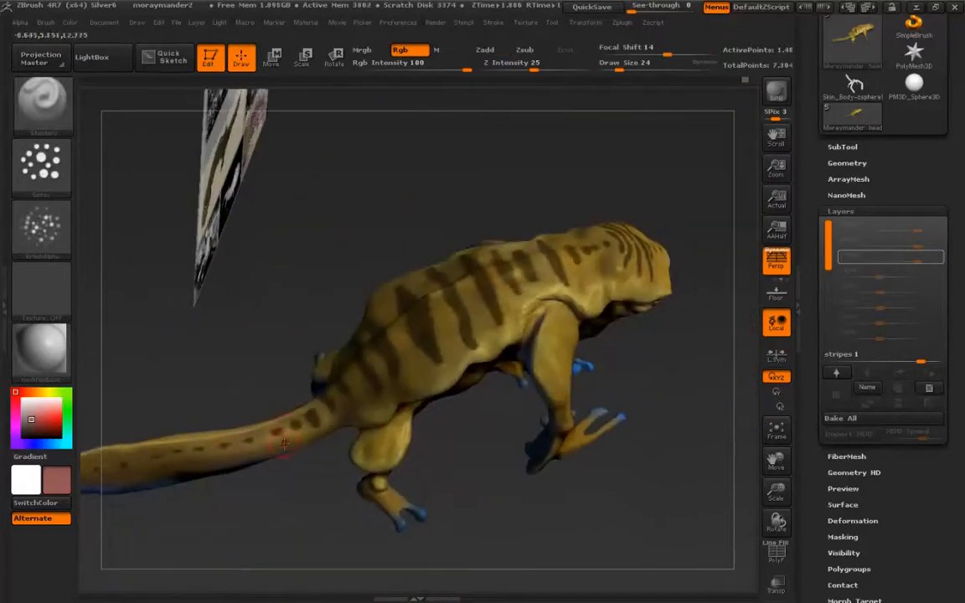
pyautogui.moveTo(110, 435); pyautogui.dragTo(262, 429)
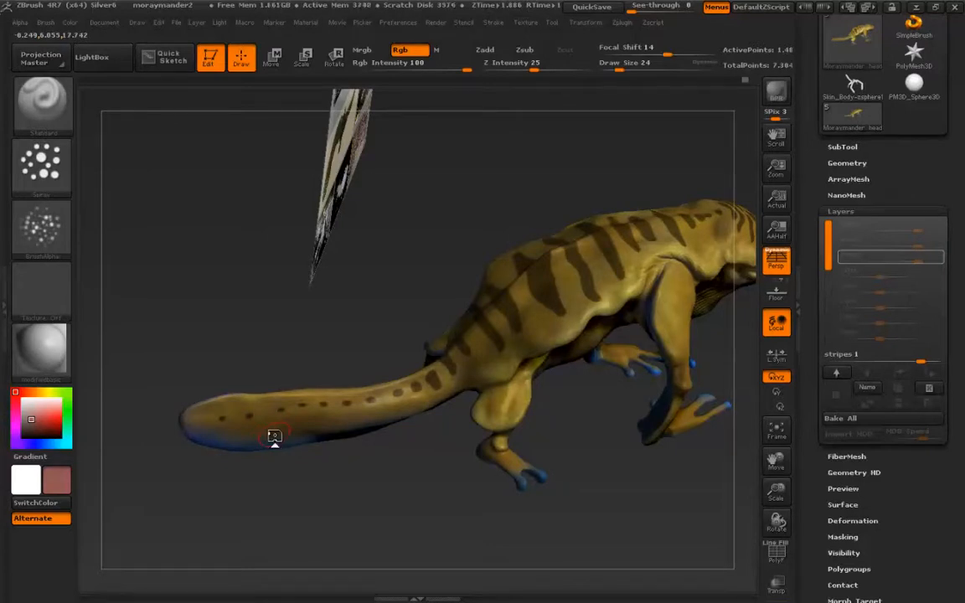
pyautogui.moveTo(398, 351)
pyautogui.keyDown('alt'); pyautogui.mouseDown()
pyautogui.moveTo(293, 430)
pyautogui.moveTo(289, 461)
pyautogui.moveTo(314, 473)
pyautogui.moveTo(322, 496)
pyautogui.mouseUp(); pyautogui.keyUp('alt')
pyautogui.press('ctrl')
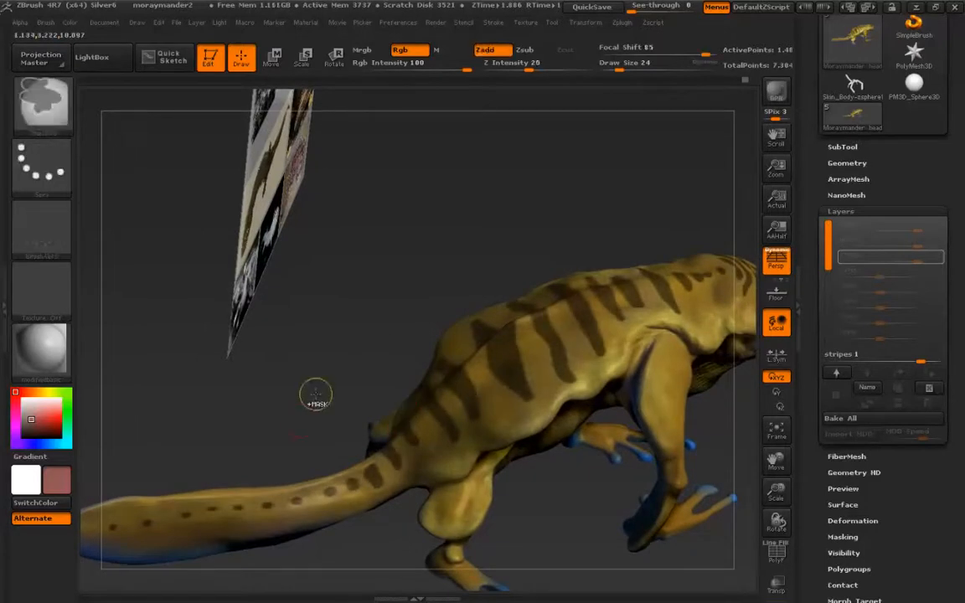
pyautogui.keyDown('ctrl'); pyautogui.click(316, 395); pyautogui.keyUp('ctrl')
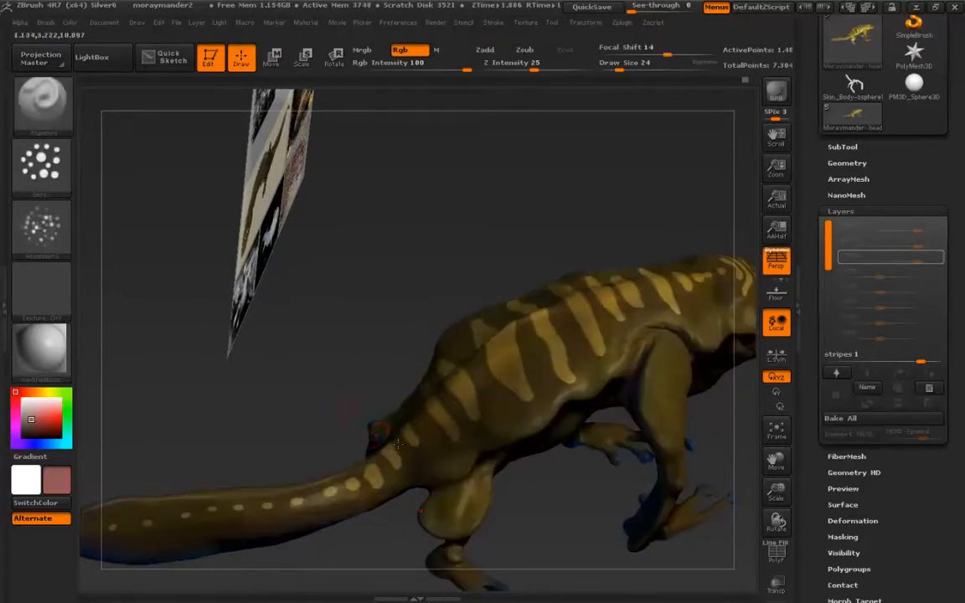
pyautogui.press('ctrl')
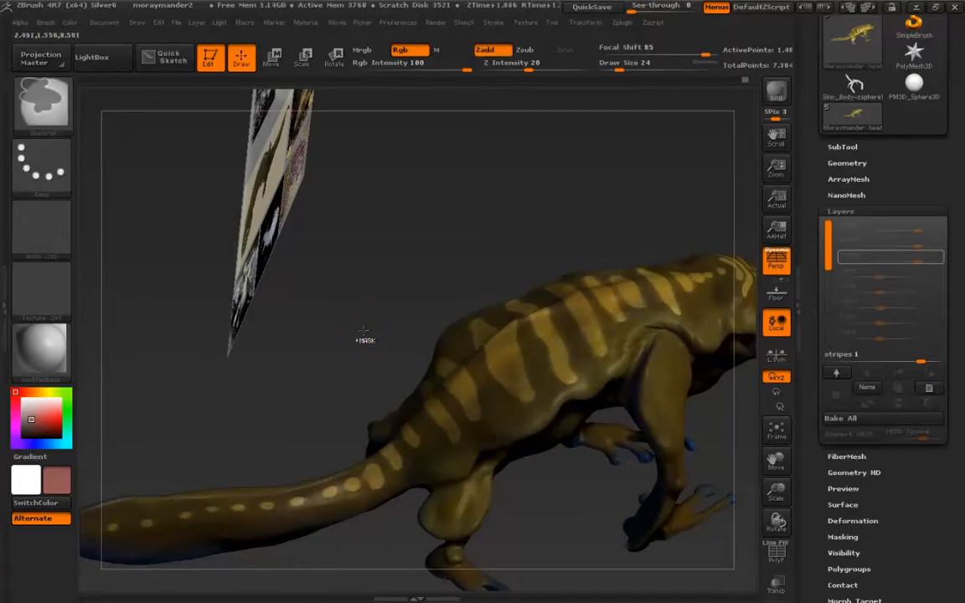
pyautogui.keyDown('ctrl'); pyautogui.moveTo(364, 338); pyautogui.dragTo(368, 346); pyautogui.keyUp('ctrl')
pyautogui.press('ctrl')
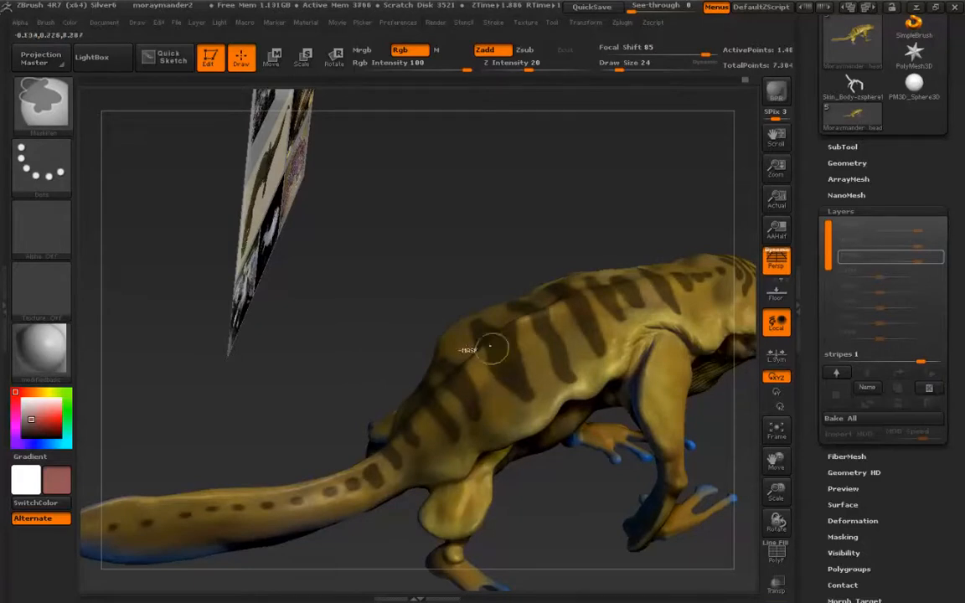
pyautogui.moveTo(422, 338); pyautogui.dragTo(343, 365)
pyautogui.moveTo(475, 356); pyautogui.dragTo(451, 421)
pyautogui.moveTo(325, 455); pyautogui.dragTo(308, 478)
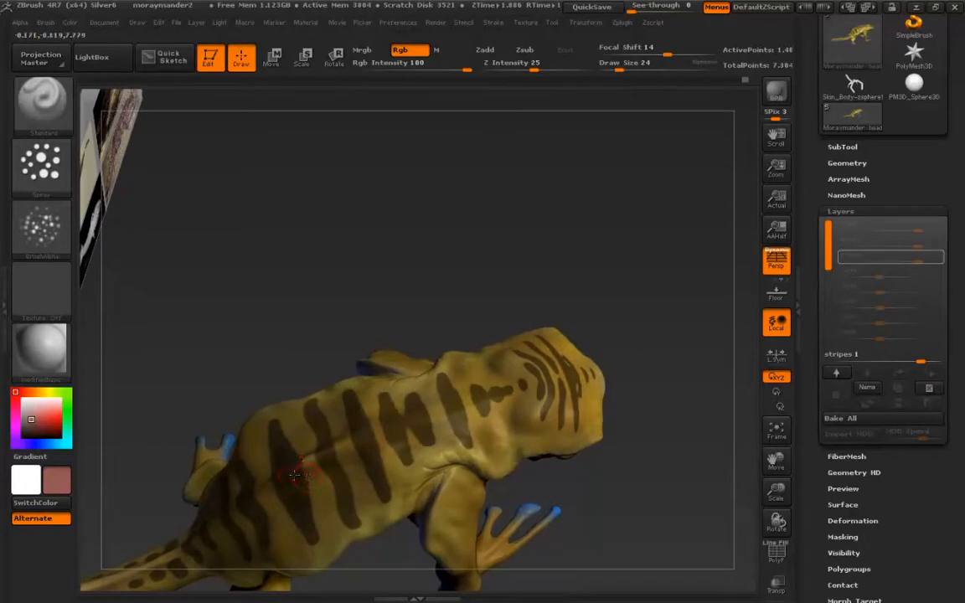
pyautogui.press('shift')
pyautogui.hotkey('ctrl', 'z')
# Set the draw size to 5 and refine the gaps and edges of the masked stripes on the back and head.
pyautogui.press('s')
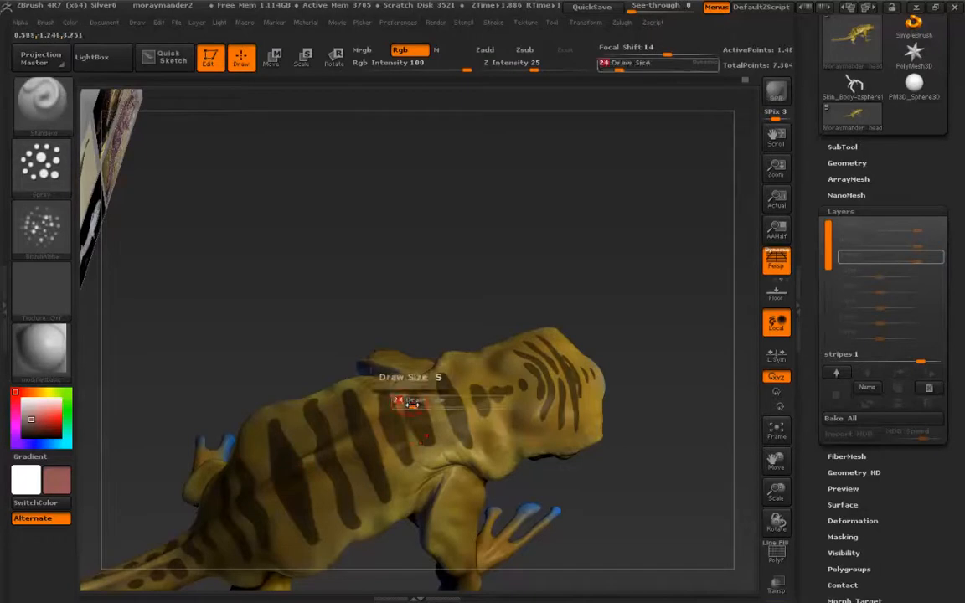
pyautogui.moveTo(410, 404); pyautogui.dragTo(402, 406)
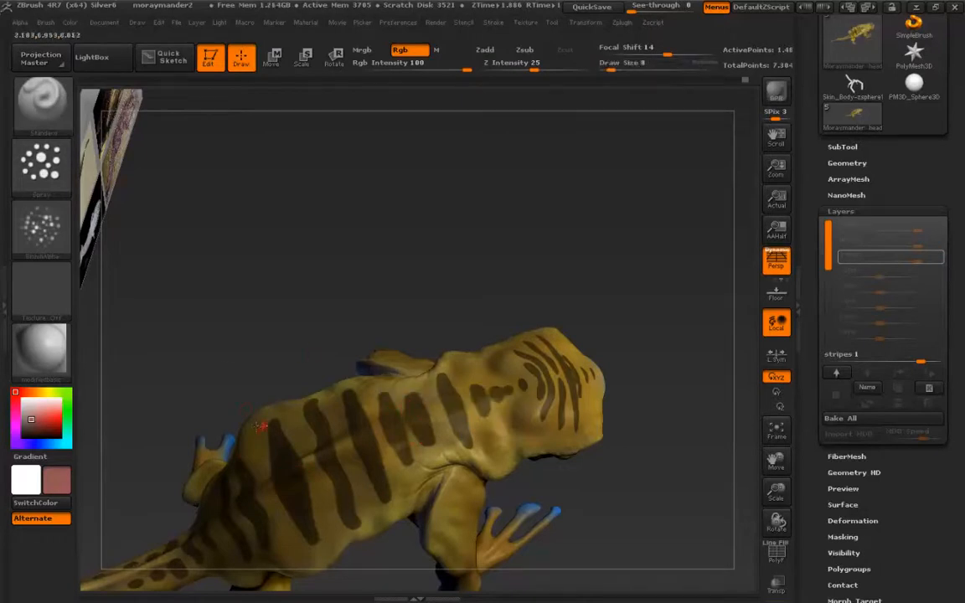
pyautogui.press('ctrl')
pyautogui.press('s')
pyautogui.moveTo(390, 377); pyautogui.dragTo(360, 377)
pyautogui.press('ctrl')
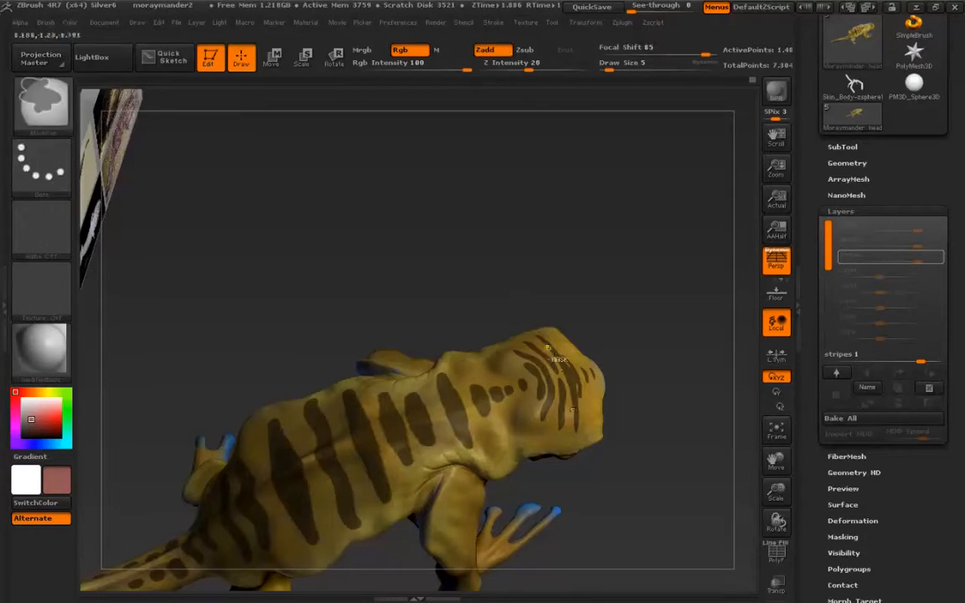
# Invert the mask so only the stripes and spots can be painted.
pyautogui.moveTo(618, 335); pyautogui.dragTo(548, 384)
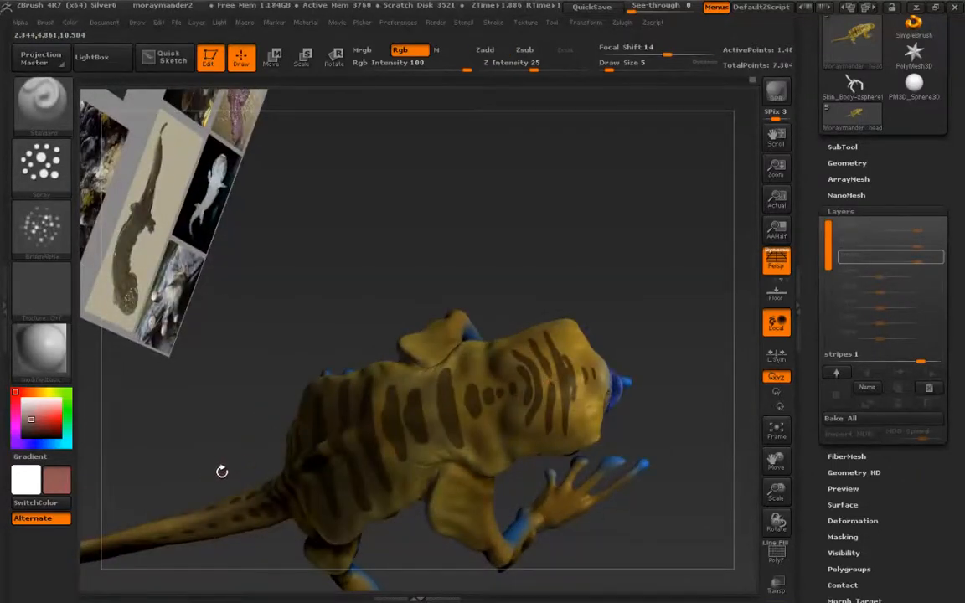
pyautogui.moveTo(218, 446); pyautogui.dragTo(350, 350)
pyautogui.moveTo(230, 516); pyautogui.dragTo(218, 471)
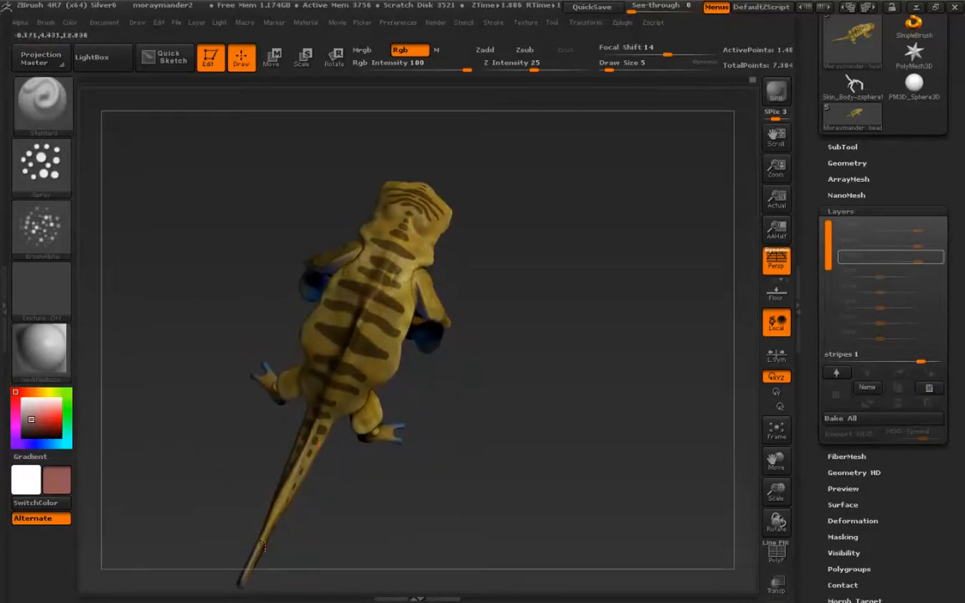
pyautogui.press('ctrl')
pyautogui.keyDown('ctrl'); pyautogui.click(205, 466); pyautogui.keyUp('ctrl')
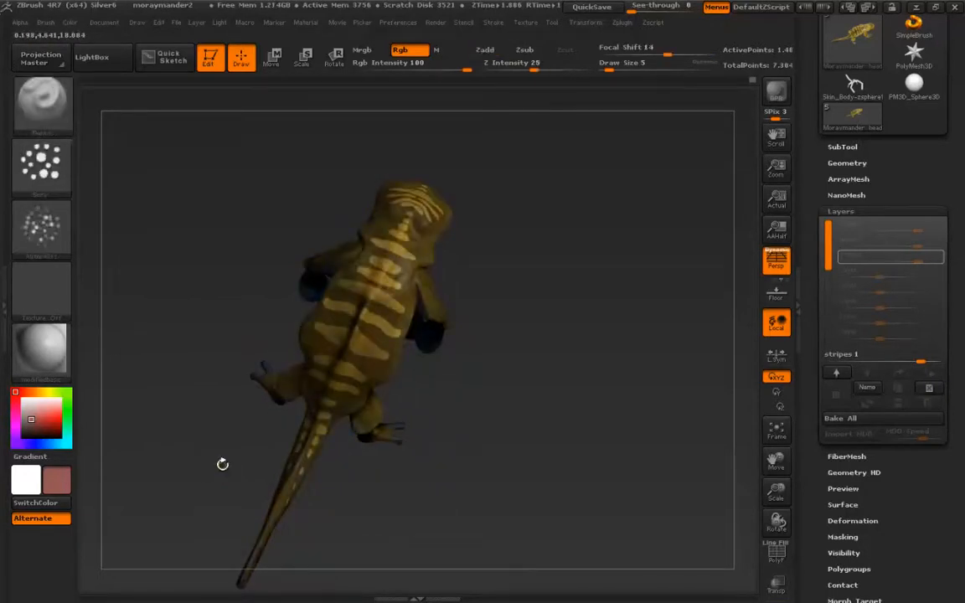
# Sample the near-black swatch on the colour palette plane as the paint colour.
pyautogui.moveTo(250, 526); pyautogui.dragTo(205, 441)
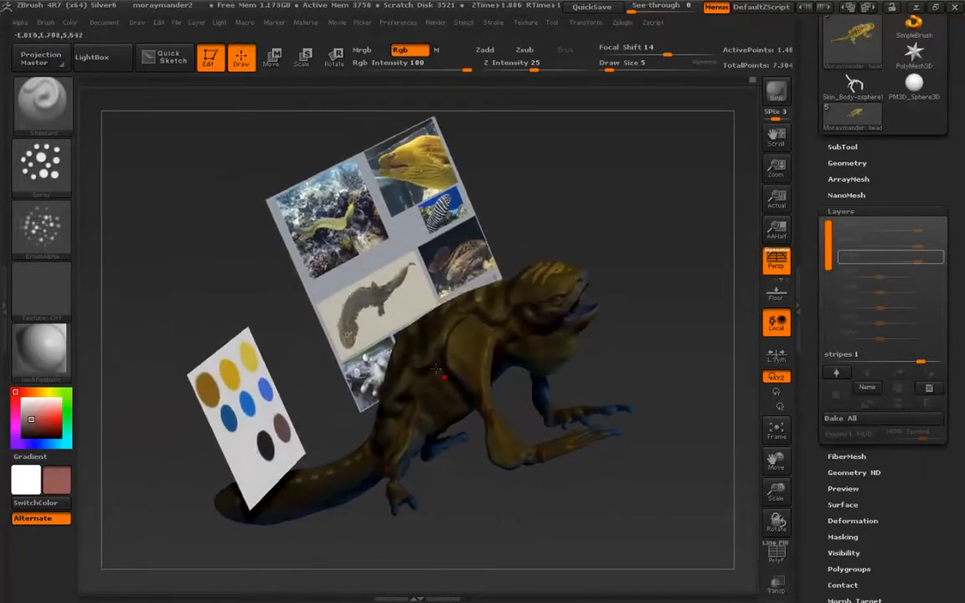
pyautogui.moveTo(248, 468); pyautogui.dragTo(269, 436)
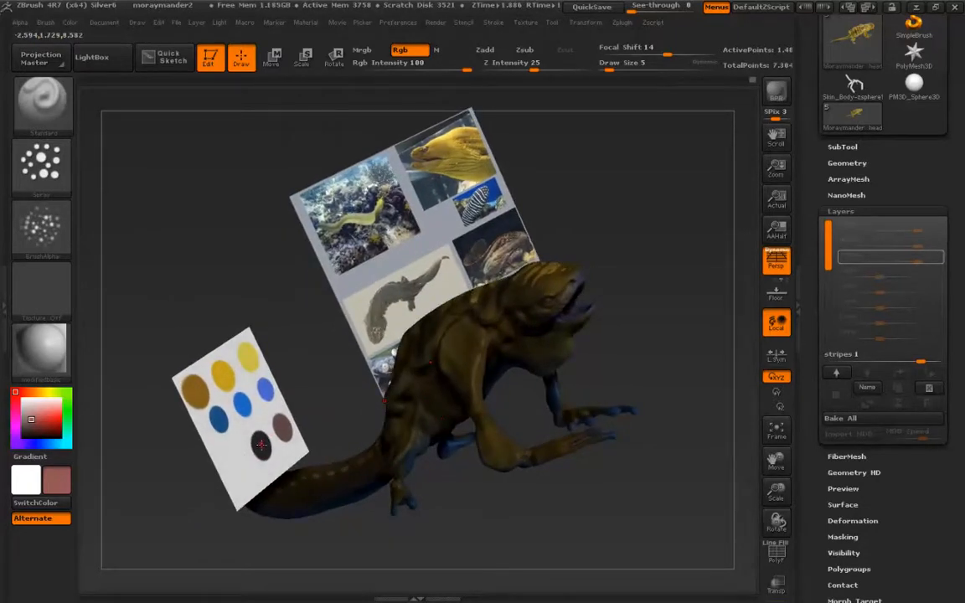
pyautogui.press('c')
pyautogui.moveTo(340, 487); pyautogui.dragTo(344, 451)
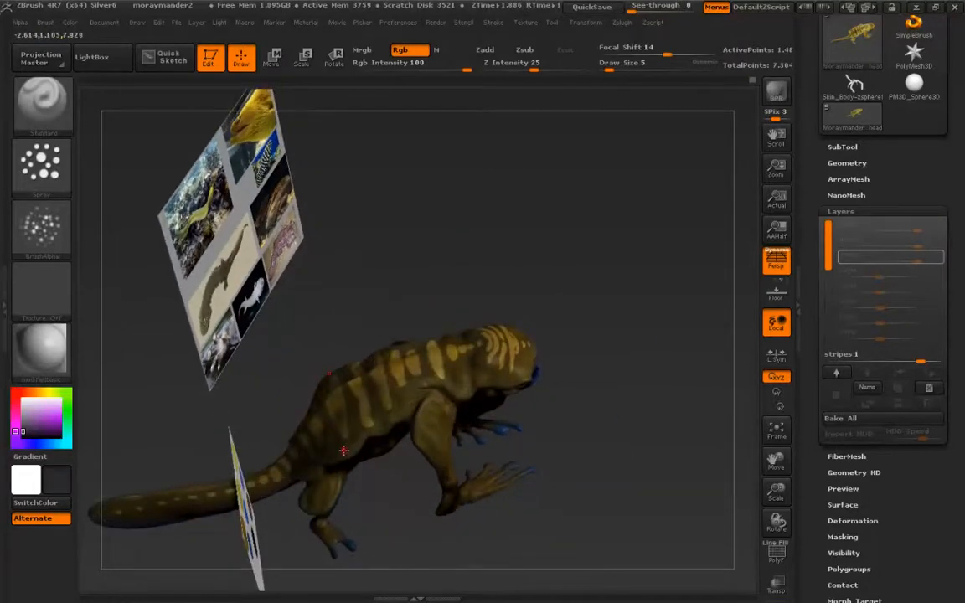
pyautogui.moveTo(329, 374); pyautogui.dragTo(268, 442)
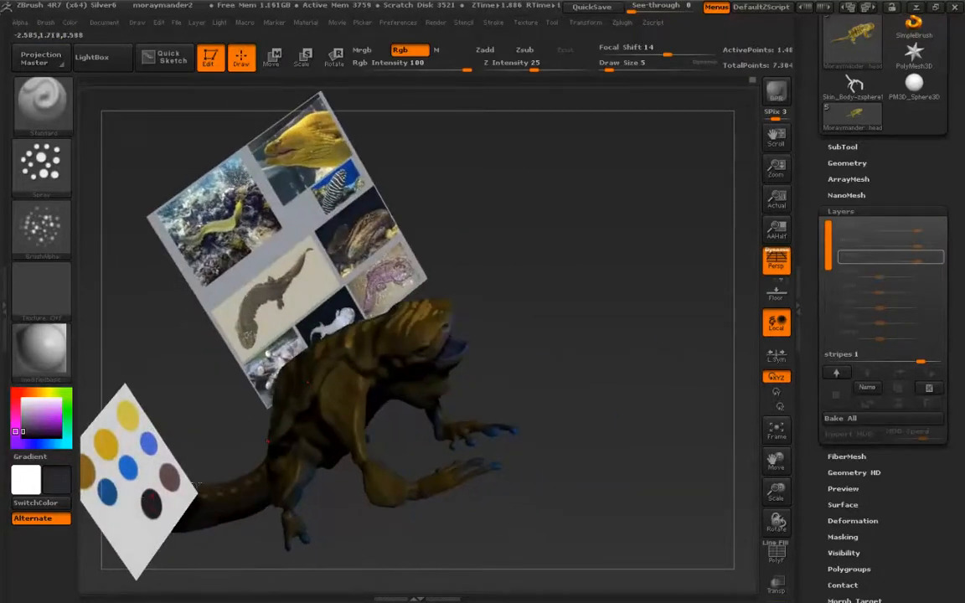
# Hide the mask display and set the brush to draw size 74 and focal shift -66.
pyautogui.press('ctrl')
pyautogui.moveTo(170, 536)
pyautogui.keyDown('ctrl'); pyautogui.mouseDown()
pyautogui.moveTo(154, 483)
pyautogui.moveTo(354, 320)
pyautogui.moveTo(380, 370)
pyautogui.moveTo(412, 353)
pyautogui.mouseUp(); pyautogui.keyUp('ctrl')
pyautogui.press('s')
pyautogui.press('s')
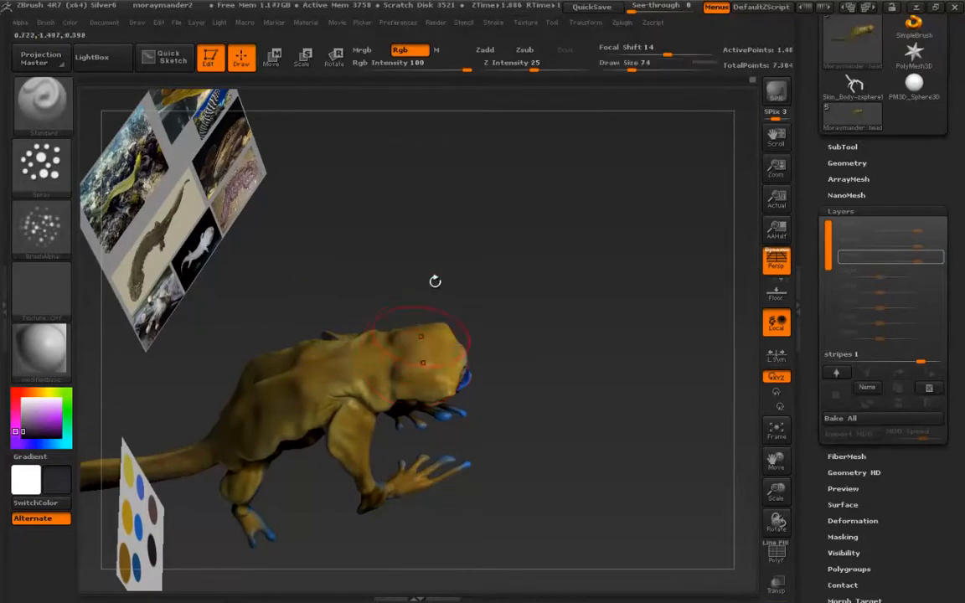
pyautogui.moveTo(664, 52); pyautogui.dragTo(621, 52)
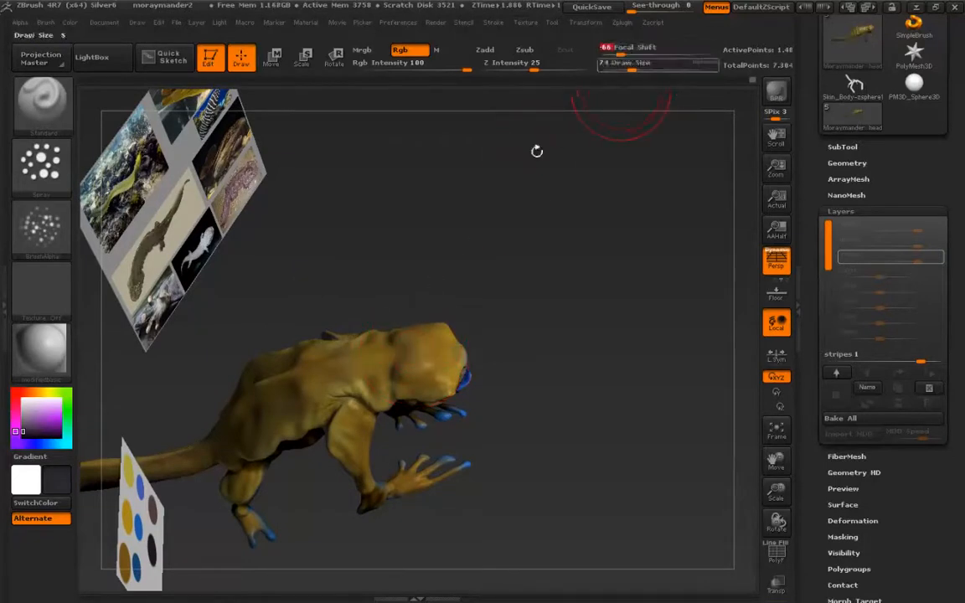
# Paint the unmasked stripes near-black across the head, neck and back.
pyautogui.moveTo(425, 334)
pyautogui.mouseDown()
pyautogui.moveTo(427, 369)
pyautogui.moveTo(410, 372)
pyautogui.mouseUp()
pyautogui.moveTo(422, 327); pyautogui.dragTo(423, 380)
pyautogui.moveTo(432, 326)
pyautogui.mouseDown()
pyautogui.moveTo(433, 383)
pyautogui.moveTo(440, 363)
pyautogui.mouseUp()
pyautogui.click(385, 355)
pyautogui.moveTo(374, 350); pyautogui.dragTo(374, 363)
pyautogui.moveTo(355, 342)
pyautogui.mouseDown()
pyautogui.moveTo(357, 382)
pyautogui.moveTo(318, 389)
pyautogui.mouseUp()
pyautogui.moveTo(295, 350)
pyautogui.mouseDown()
pyautogui.moveTo(300, 410)
pyautogui.moveTo(282, 426)
pyautogui.mouseUp()
pyautogui.moveTo(258, 391); pyautogui.dragTo(258, 431)
# Paint the remaining unmasked stripes near-black on the flank and rump, continuing over the spots at the tail base.
pyautogui.moveTo(172, 346)
pyautogui.keyDown('alt'); pyautogui.mouseDown()
pyautogui.moveTo(268, 319)
pyautogui.moveTo(343, 387)
pyautogui.mouseUp(); pyautogui.keyUp('alt')
pyautogui.moveTo(323, 352); pyautogui.dragTo(325, 397)
pyautogui.moveTo(280, 311)
pyautogui.mouseDown()
pyautogui.moveTo(289, 356)
pyautogui.moveTo(319, 414)
pyautogui.mouseUp()
pyautogui.moveTo(289, 402)
pyautogui.mouseDown()
pyautogui.moveTo(288, 375)
pyautogui.moveTo(291, 409)
pyautogui.mouseUp()
pyautogui.moveTo(272, 398); pyautogui.dragTo(276, 416)
pyautogui.moveTo(258, 411); pyautogui.dragTo(261, 425)
pyautogui.keyDown('alt'); pyautogui.moveTo(98, 480); pyautogui.dragTo(220, 378); pyautogui.keyUp('alt')
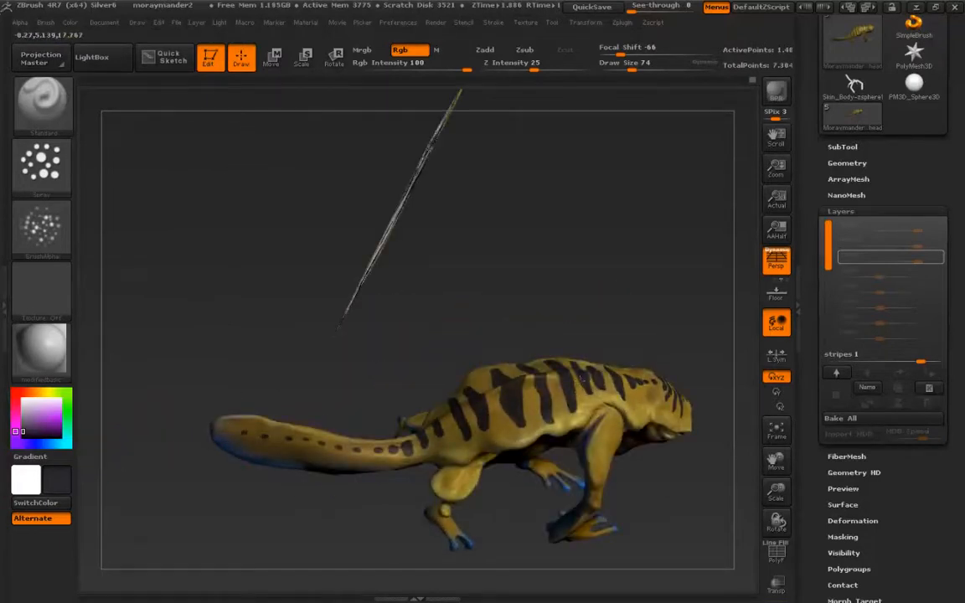
# Show the mask display again and clear the mask from the whole creature.
pyautogui.keyDown('alt'); pyautogui.moveTo(368, 504); pyautogui.dragTo(246, 497); pyautogui.keyUp('alt')
pyautogui.moveTo(246, 497); pyautogui.dragTo(270, 529)
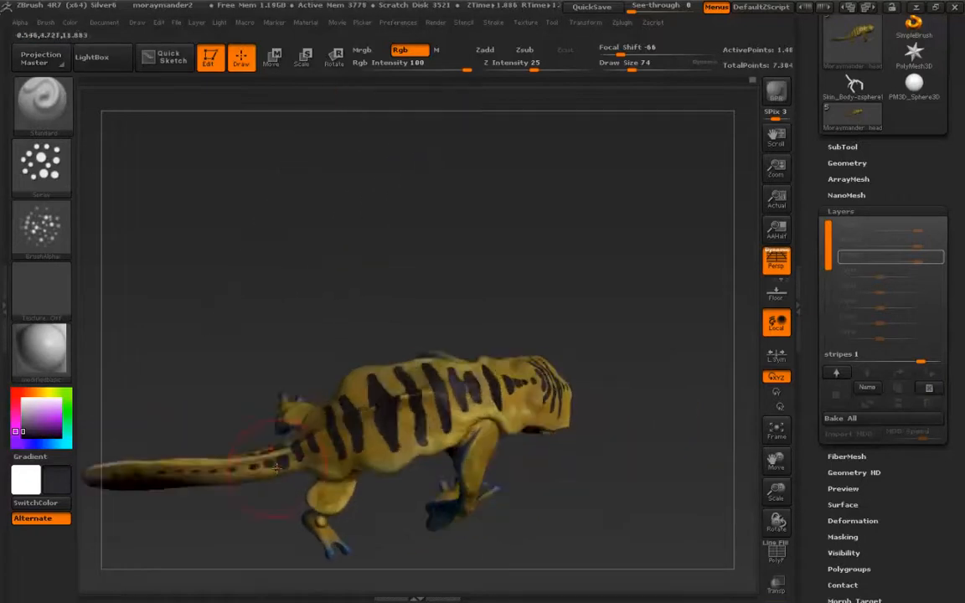
pyautogui.hotkey('ctrl', 'i')
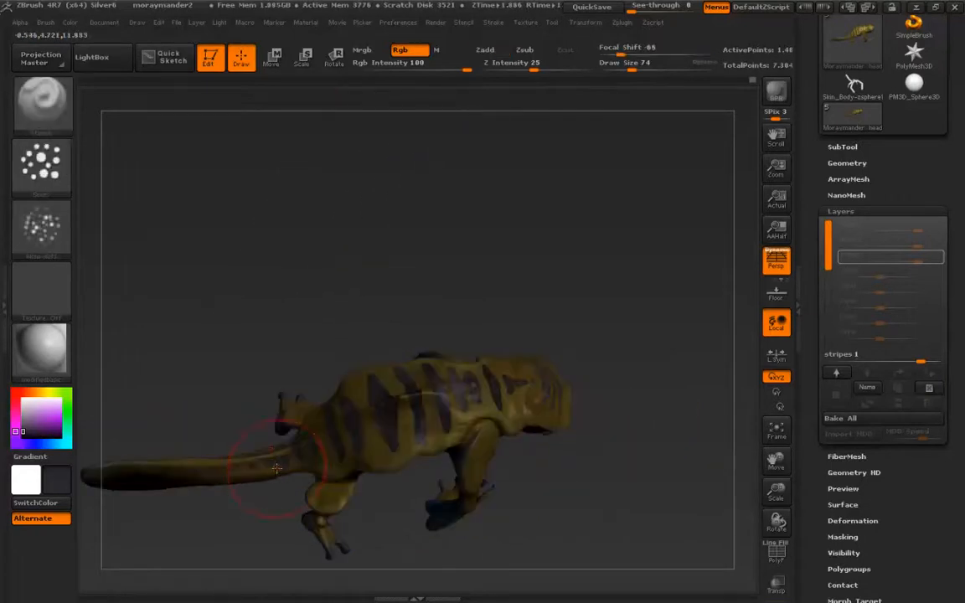
pyautogui.keyDown('ctrl'); pyautogui.moveTo(201, 526); pyautogui.dragTo(204, 526); pyautogui.keyUp('ctrl')
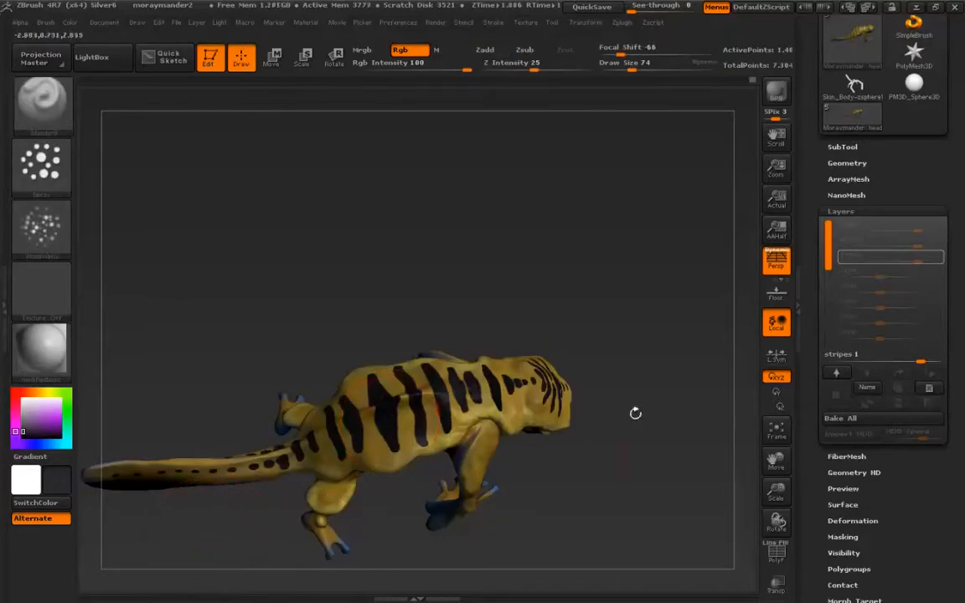
# Turn off the polypaint display for the Moraymander head subtool.
pyautogui.click(842, 146)
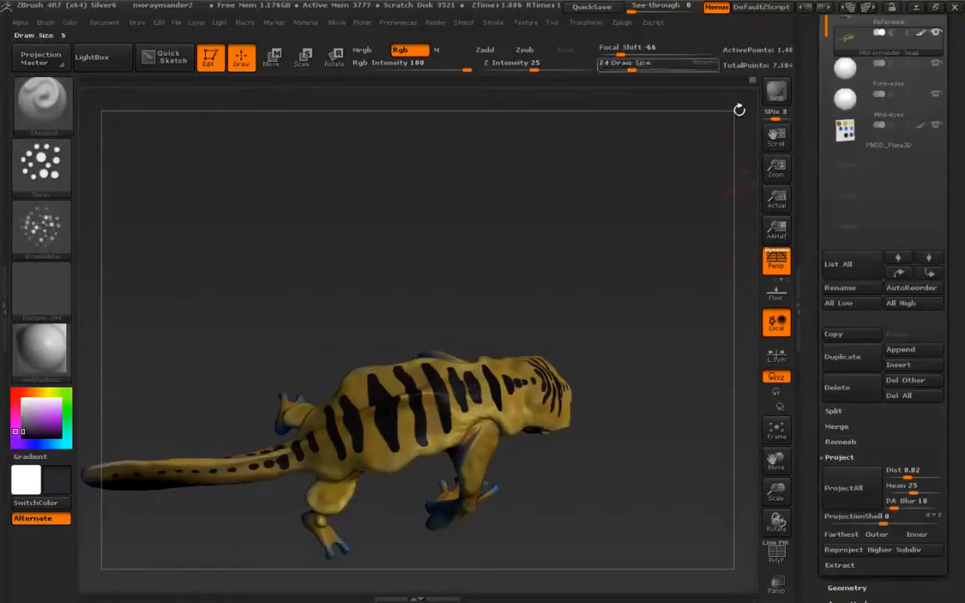
pyautogui.click(921, 35)
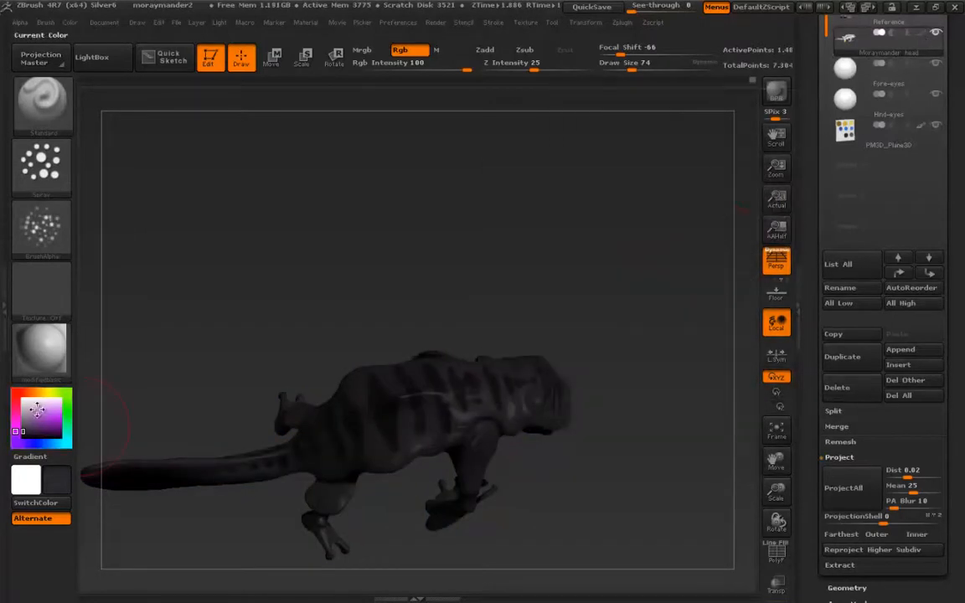
# Set the current colour to white, soften the edges of the stripe mask on the creature's back, and set the draw size to 11.
pyautogui.moveTo(92, 419); pyautogui.dragTo(155, 427)
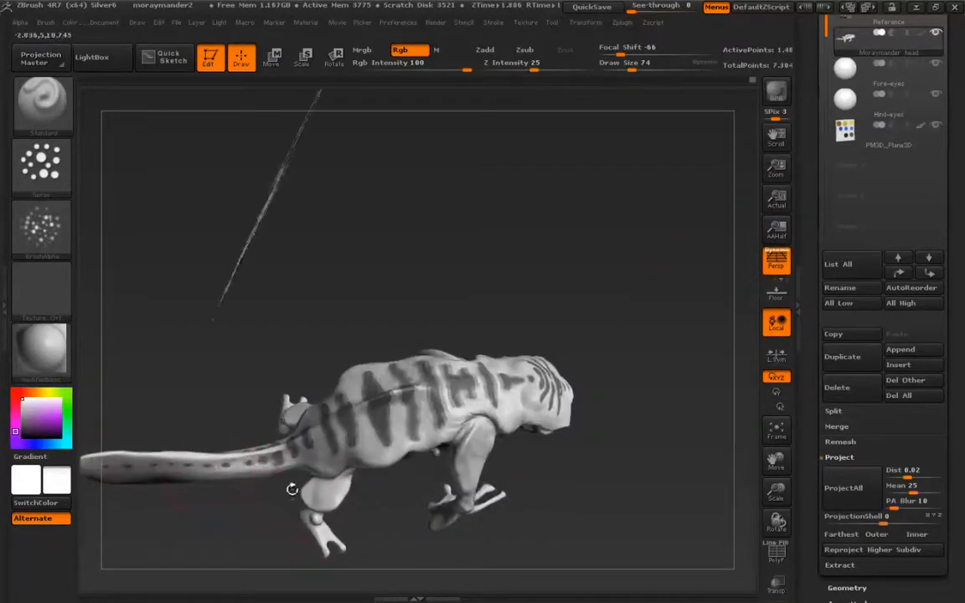
pyautogui.moveTo(389, 465)
pyautogui.keyDown('alt'); pyautogui.mouseDown()
pyautogui.moveTo(412, 521)
pyautogui.moveTo(384, 494)
pyautogui.mouseUp(); pyautogui.keyUp('alt')
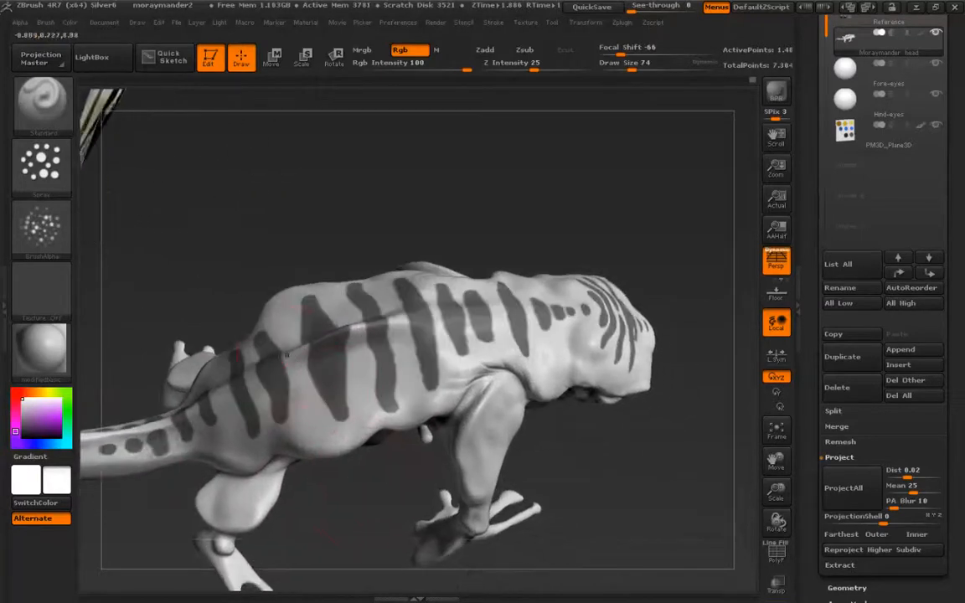
pyautogui.press('ctrl')
pyautogui.keyDown('ctrl'); pyautogui.click(327, 368); pyautogui.keyUp('ctrl')
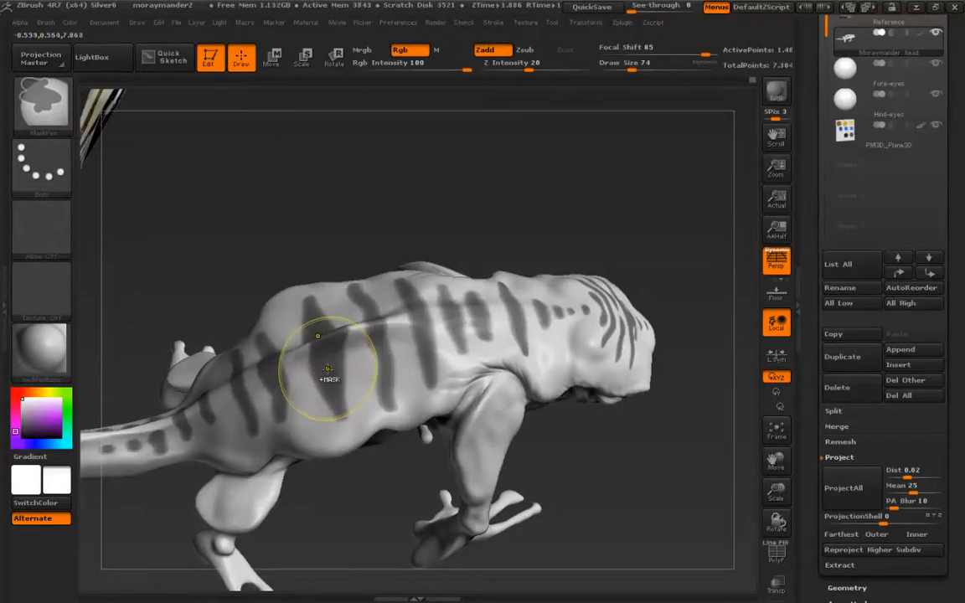
pyautogui.keyDown('ctrl'); pyautogui.click(327, 368); pyautogui.keyUp('ctrl')
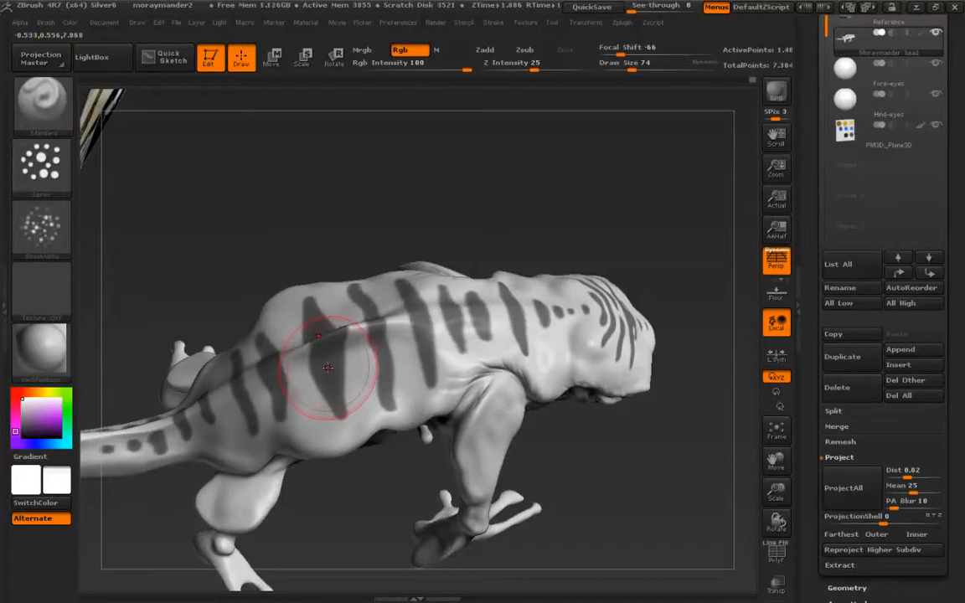
pyautogui.press('s')
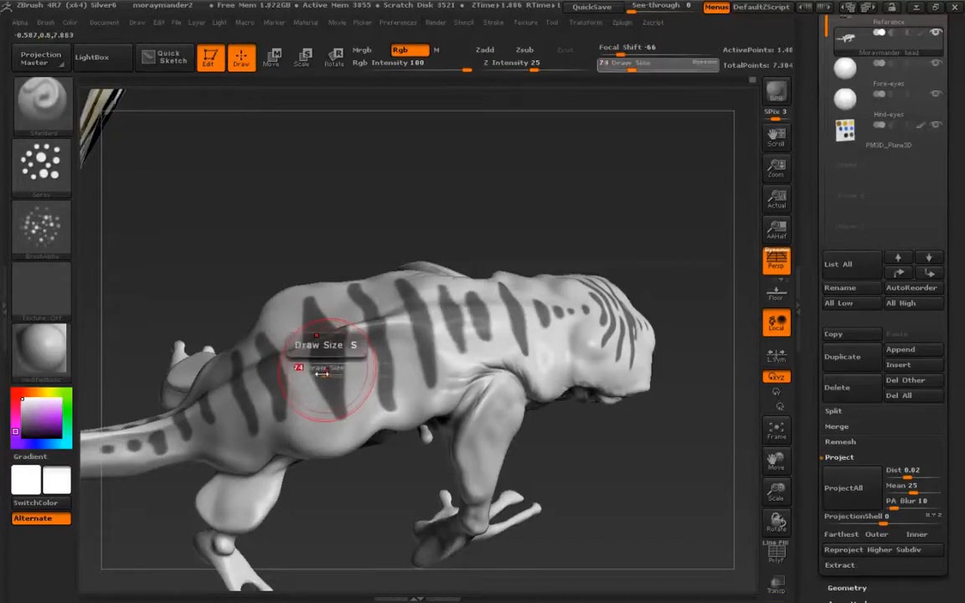
pyautogui.click(303, 369)
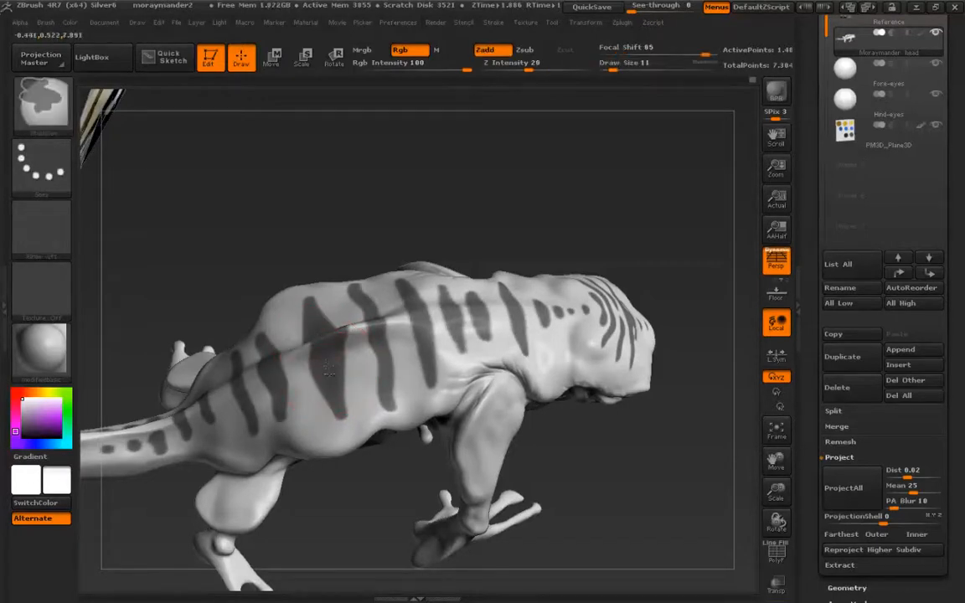
# Turn the polypaint display back on for the Moraymander head subtool and return it to its highest subdivision level.
pyautogui.click(921, 33)
pyautogui.moveTo(457, 381); pyautogui.dragTo(402, 200, button='right')
pyautogui.keyDown('ctrl'); pyautogui.moveTo(482, 376); pyautogui.dragTo(230, 268, button='right'); pyautogui.keyUp('ctrl')
pyautogui.keyDown('alt'); pyautogui.moveTo(320, 443); pyautogui.dragTo(218, 508, button='right'); pyautogui.keyUp('alt')
pyautogui.hotkey('ctrl', 'd')
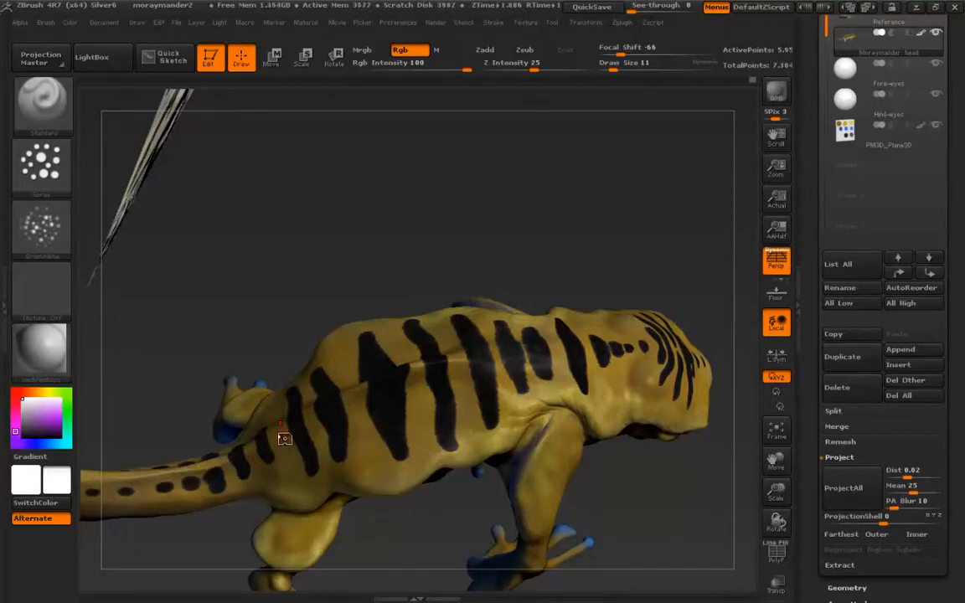
# Invert the mask so that the body is protected and only the black stripes and spots can be painted.
pyautogui.moveTo(322, 471); pyautogui.dragTo(273, 402, button='right')
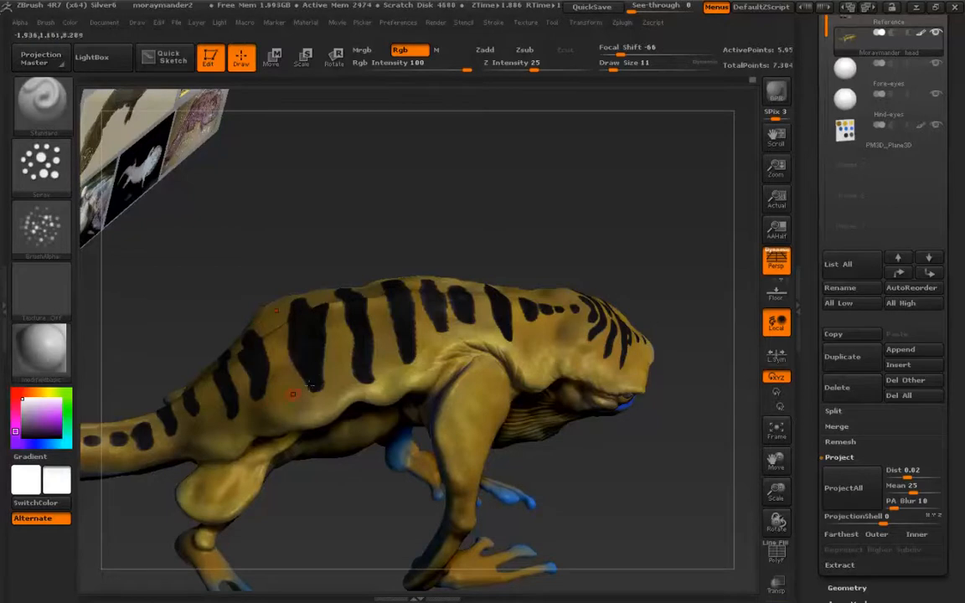
pyautogui.keyDown('ctrl'); pyautogui.moveTo(361, 340); pyautogui.dragTo(369, 395, button='right'); pyautogui.keyUp('ctrl')
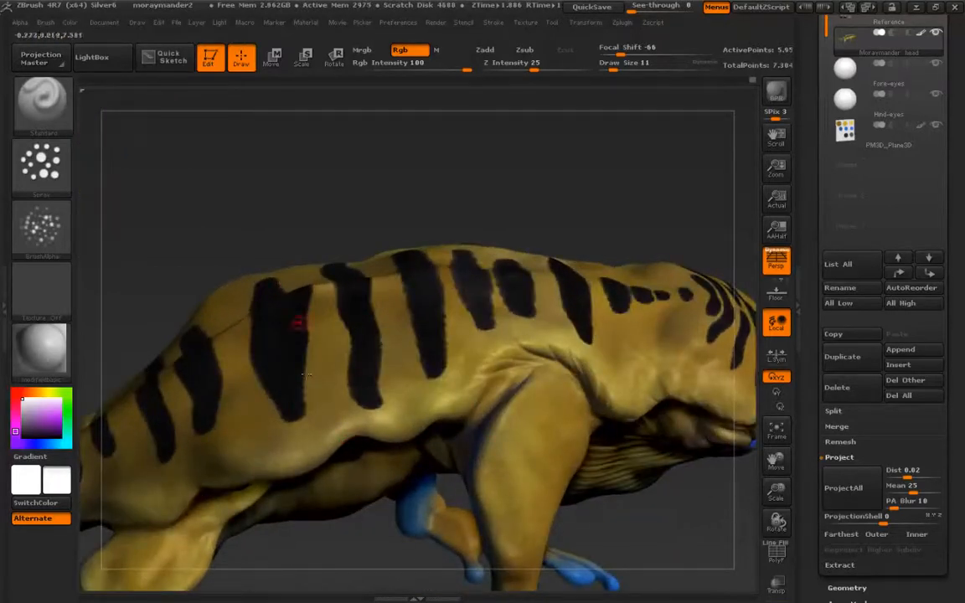
pyautogui.moveTo(265, 396)
pyautogui.mouseDown(button='right')
pyautogui.moveTo(291, 440)
pyautogui.moveTo(301, 396)
pyautogui.moveTo(256, 403)
pyautogui.mouseUp(button='right')
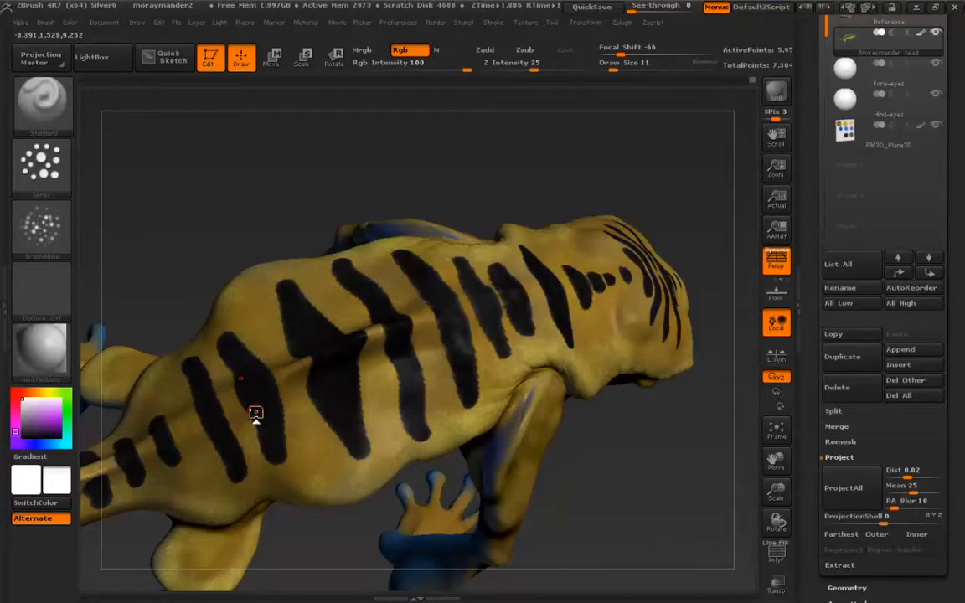
pyautogui.moveTo(228, 343); pyautogui.dragTo(254, 380, button='right')
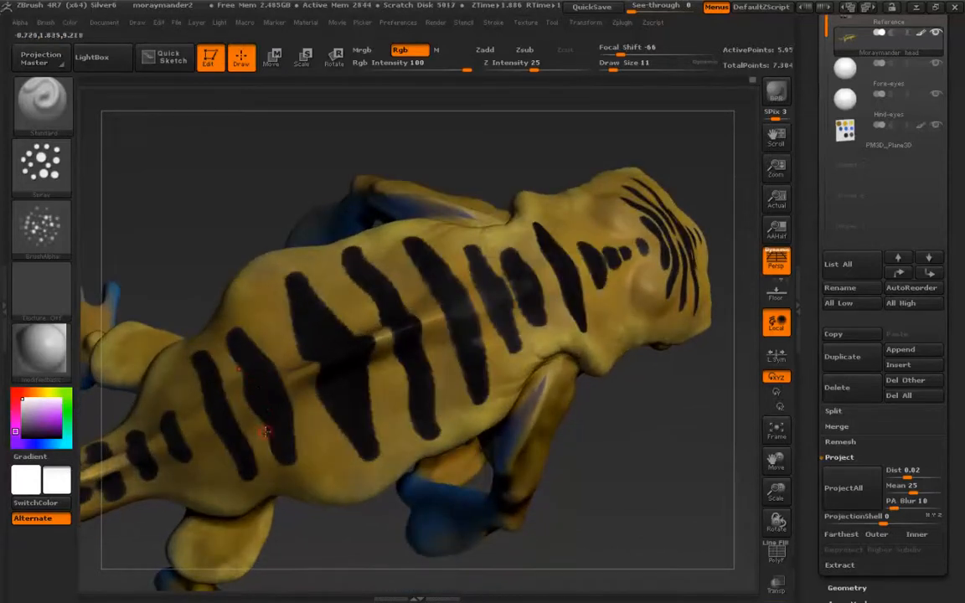
pyautogui.keyDown('ctrl'); pyautogui.click(204, 251); pyautogui.keyUp('ctrl')
# Sample the greyish-mauve swatch from the colour palette plane and set the draw size to 43.
pyautogui.moveTo(220, 387)
pyautogui.mouseDown(button='right')
pyautogui.moveTo(238, 400)
pyautogui.moveTo(176, 377)
pyautogui.moveTo(383, 370)
pyautogui.moveTo(260, 369)
pyautogui.mouseUp(button='right')
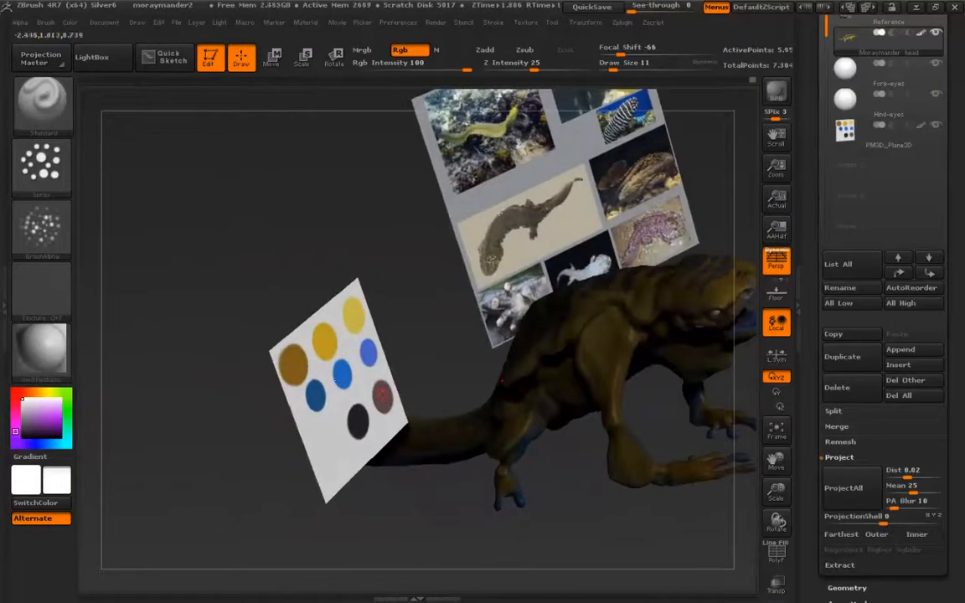
pyautogui.press('c')
pyautogui.moveTo(478, 360); pyautogui.dragTo(368, 519, button='right')
pyautogui.press('s')
pyautogui.moveTo(366, 334); pyautogui.dragTo(380, 334)
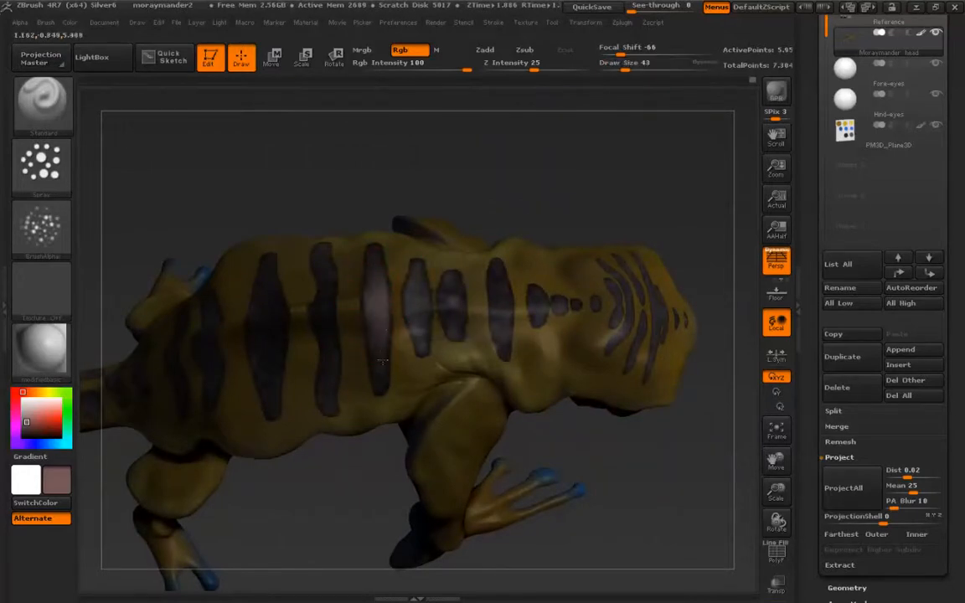
# Switch the painting brush to the Dots stroke and remove its alpha.
pyautogui.click(46, 168)
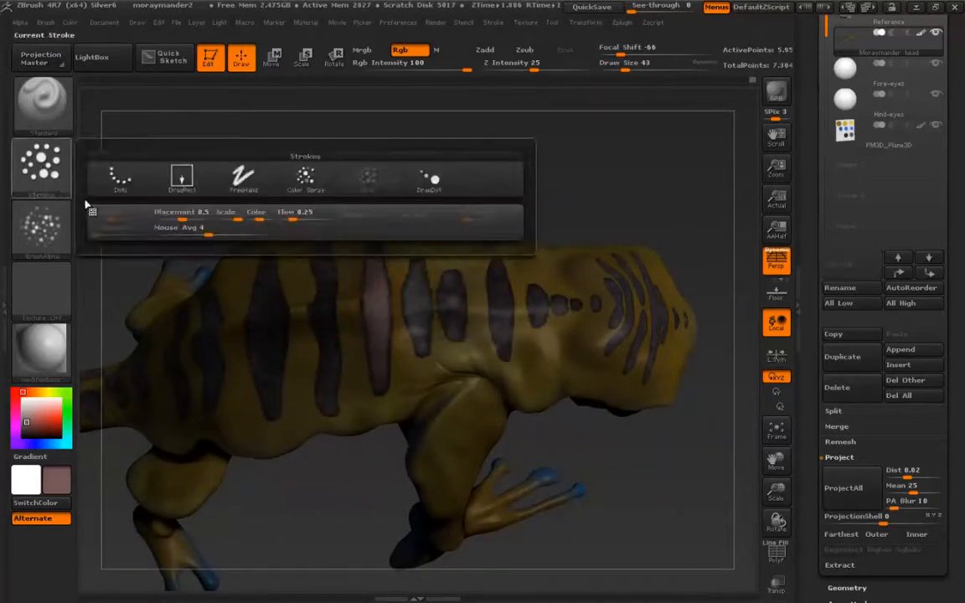
pyautogui.click(120, 177)
pyautogui.click(49, 227)
# Paint the unmasked stripes and spots mauve from the shoulders over the neck to the snout, keeping a dark rim along their edges.
pyautogui.click(379, 306)
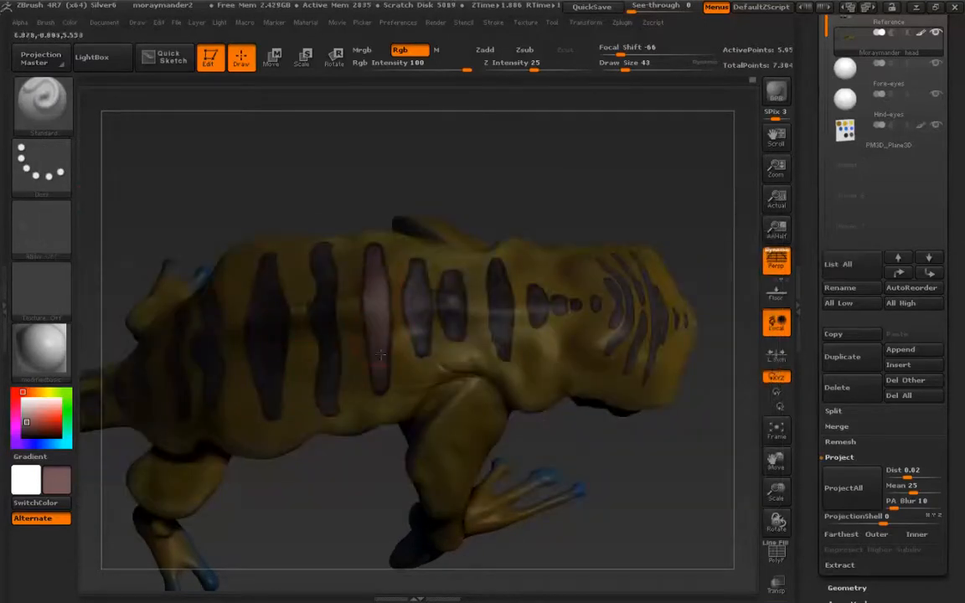
pyautogui.moveTo(373, 311)
pyautogui.keyDown('shift'); pyautogui.mouseDown()
pyautogui.moveTo(374, 301)
pyautogui.moveTo(419, 318)
pyautogui.moveTo(416, 270)
pyautogui.moveTo(417, 289)
pyautogui.mouseUp(); pyautogui.keyUp('shift')
pyautogui.moveTo(453, 318)
pyautogui.mouseDown()
pyautogui.moveTo(452, 289)
pyautogui.moveTo(453, 314)
pyautogui.moveTo(501, 291)
pyautogui.moveTo(502, 342)
pyautogui.mouseUp()
pyautogui.moveTo(536, 295)
pyautogui.mouseDown()
pyautogui.moveTo(538, 317)
pyautogui.moveTo(539, 303)
pyautogui.moveTo(560, 308)
pyautogui.mouseUp()
pyautogui.click(575, 305)
pyautogui.click(596, 304)
pyautogui.moveTo(613, 282)
pyautogui.mouseDown()
pyautogui.moveTo(618, 331)
pyautogui.moveTo(640, 335)
pyautogui.mouseUp()
pyautogui.moveTo(650, 281); pyautogui.dragTo(659, 342)
pyautogui.click(677, 320)
pyautogui.click(685, 319)
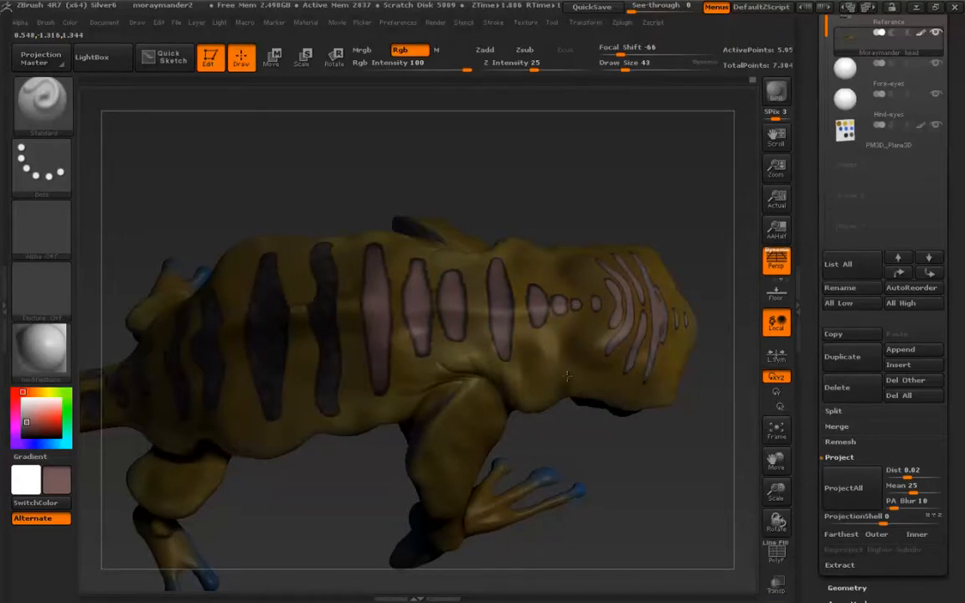
# Paint the unmasked stripes on the middle and rear of the back mauve inside their dark edges.
pyautogui.moveTo(326, 287); pyautogui.dragTo(326, 394)
pyautogui.moveTo(268, 252); pyautogui.dragTo(270, 402)
pyautogui.moveTo(134, 192)
pyautogui.keyDown('alt'); pyautogui.mouseDown()
pyautogui.moveTo(264, 195)
pyautogui.moveTo(242, 201)
pyautogui.mouseUp(); pyautogui.keyUp('alt')
pyautogui.moveTo(335, 309); pyautogui.dragTo(341, 393)
pyautogui.moveTo(298, 312); pyautogui.dragTo(303, 400)
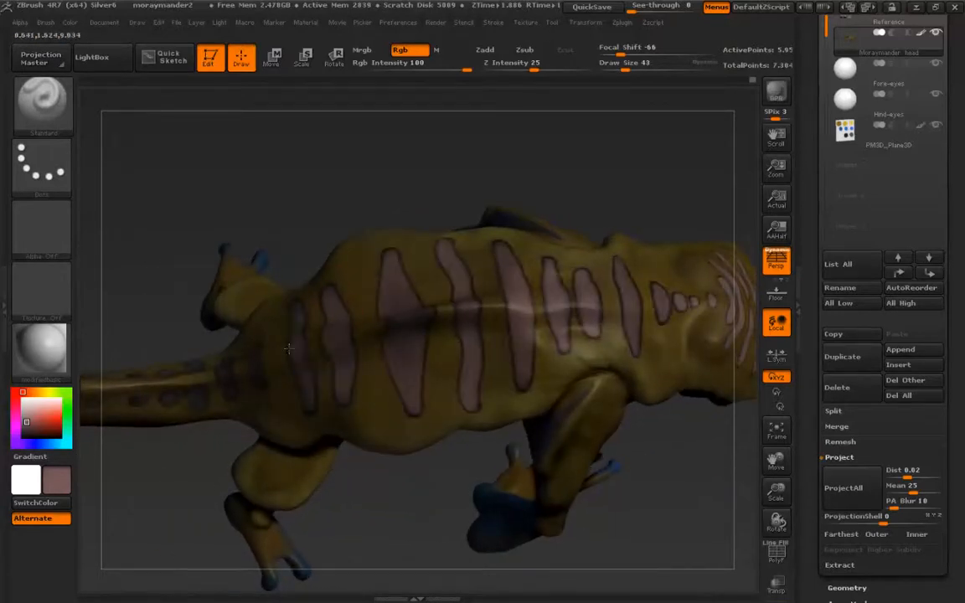
# Paint the short stripes on the rump and the row of spots along the tail mauve.
pyautogui.moveTo(192, 189); pyautogui.dragTo(339, 193)
pyautogui.moveTo(353, 327)
pyautogui.mouseDown()
pyautogui.moveTo(359, 362)
pyautogui.moveTo(325, 374)
pyautogui.mouseUp()
pyautogui.moveTo(287, 339)
pyautogui.mouseDown()
pyautogui.moveTo(295, 385)
pyautogui.moveTo(246, 381)
pyautogui.moveTo(268, 381)
pyautogui.mouseUp()
pyautogui.moveTo(189, 431)
pyautogui.keyDown('alt'); pyautogui.mouseDown()
pyautogui.moveTo(310, 421)
pyautogui.moveTo(327, 410)
pyautogui.mouseUp(); pyautogui.keyUp('alt')
pyautogui.moveTo(386, 396); pyautogui.dragTo(394, 400)
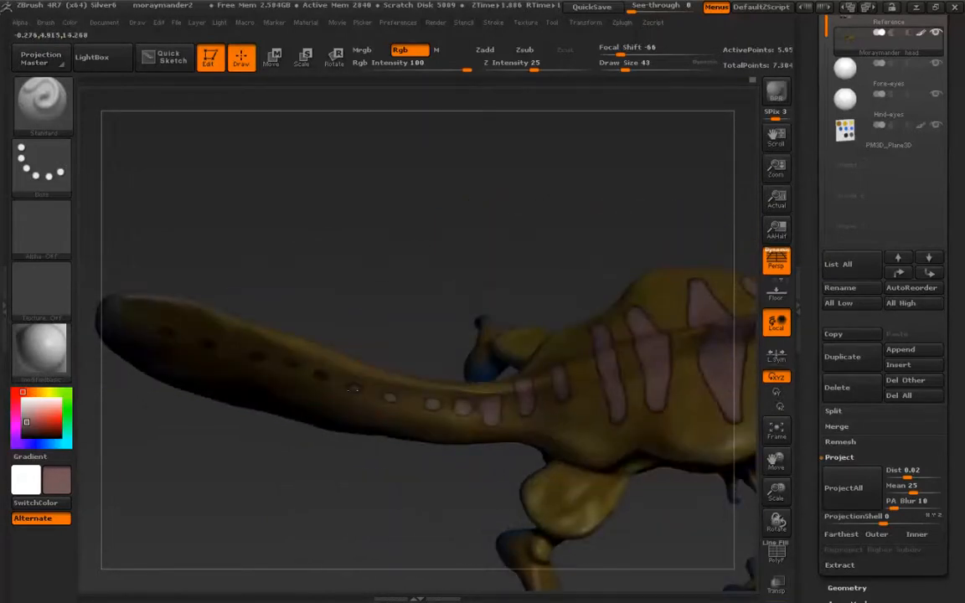
pyautogui.keyDown('alt'); pyautogui.moveTo(248, 401); pyautogui.dragTo(51, 381); pyautogui.keyUp('alt')
# Invert the mask so that the body around the mauve stripes is no longer masked.
pyautogui.keyDown('alt'); pyautogui.moveTo(536, 368); pyautogui.dragTo(348, 372); pyautogui.keyUp('alt')
pyautogui.moveTo(349, 373); pyautogui.dragTo(355, 481, button='right')
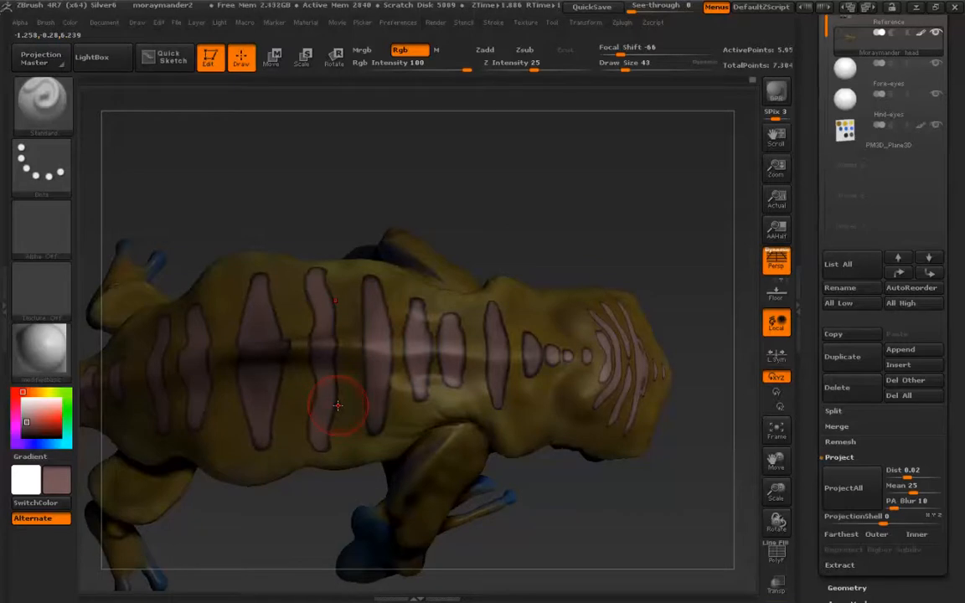
pyautogui.keyDown('ctrl'); pyautogui.moveTo(373, 335); pyautogui.dragTo(374, 288, button='right'); pyautogui.keyUp('ctrl')
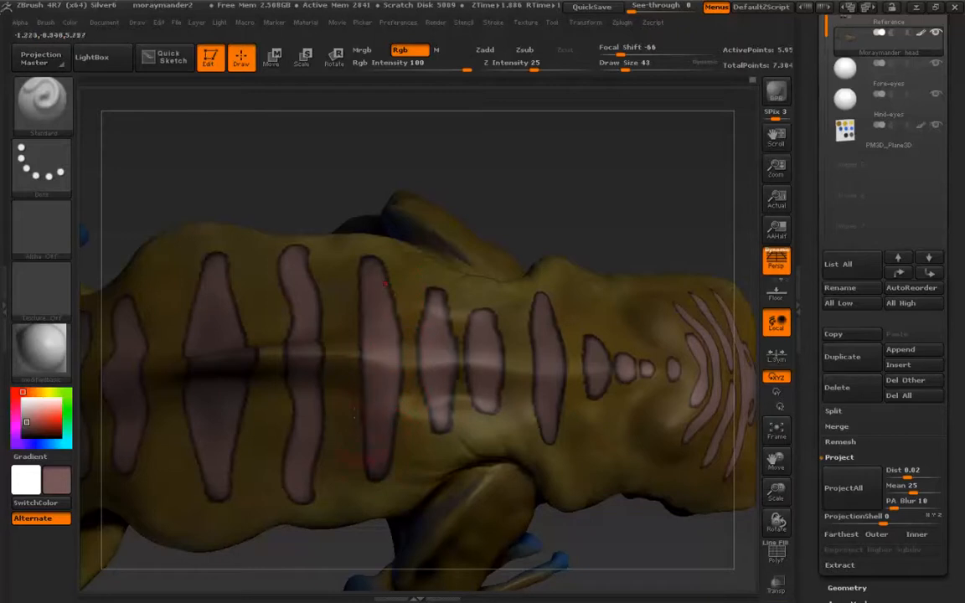
pyautogui.moveTo(307, 427); pyautogui.dragTo(297, 486)
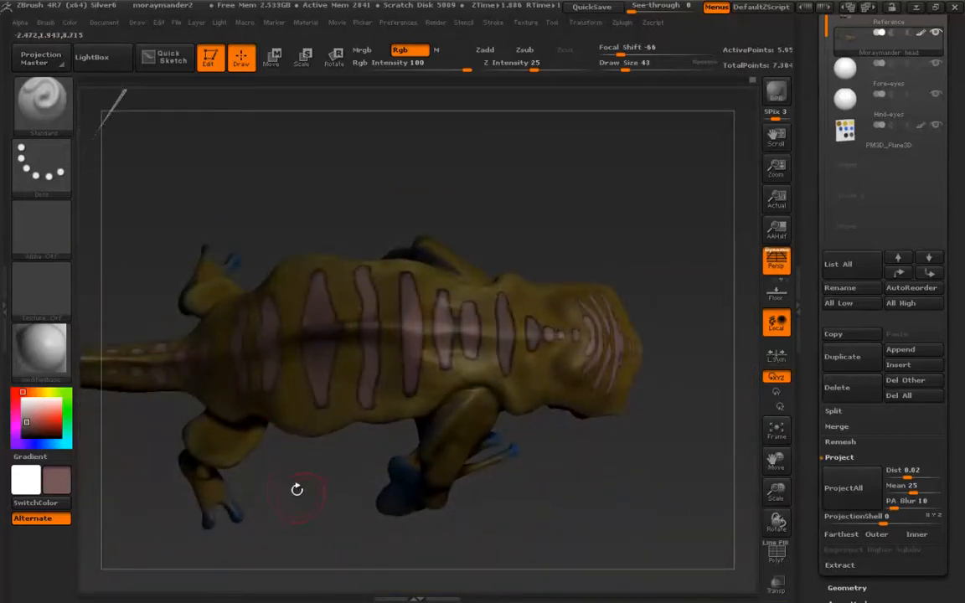
pyautogui.keyDown('ctrl'); pyautogui.click(274, 516); pyautogui.keyUp('ctrl')
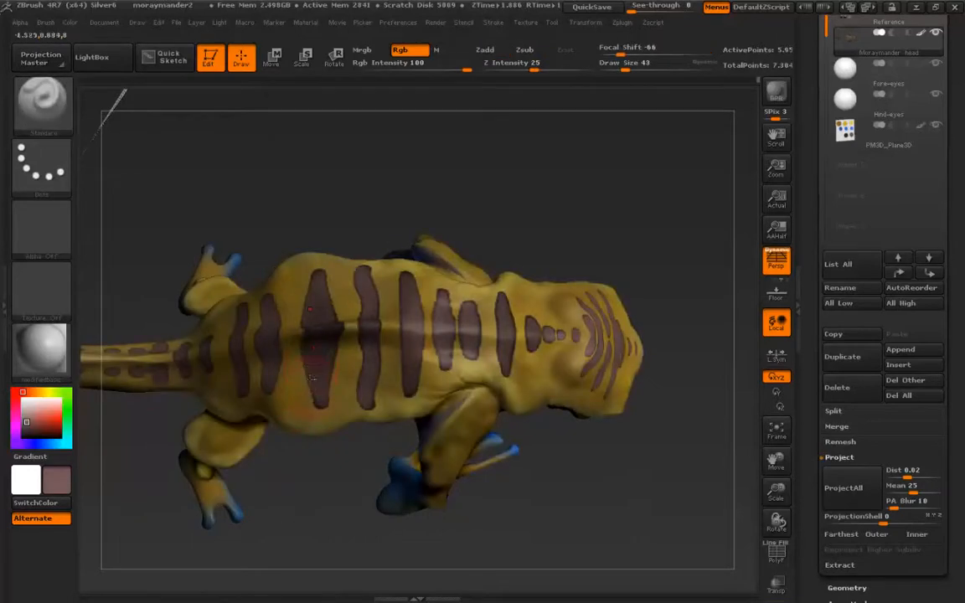
# Try smoothing the paint along the edges of the back stripes and drop to a lower subdivision level.
pyautogui.keyDown('ctrl'); pyautogui.moveTo(309, 324); pyautogui.dragTo(311, 248, button='right'); pyautogui.keyUp('ctrl')
pyautogui.press('shift')
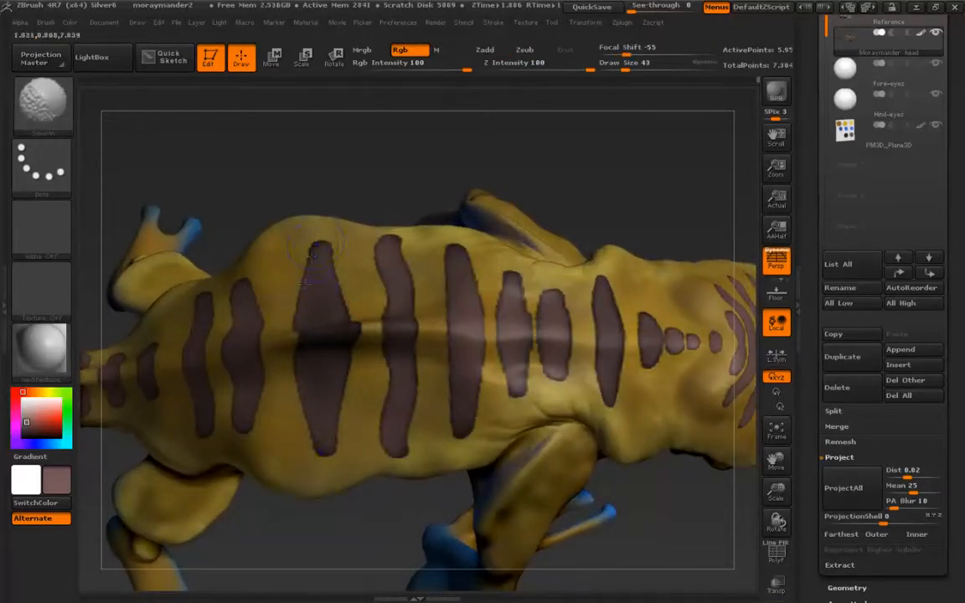
pyautogui.press('shift')
pyautogui.press('shift')
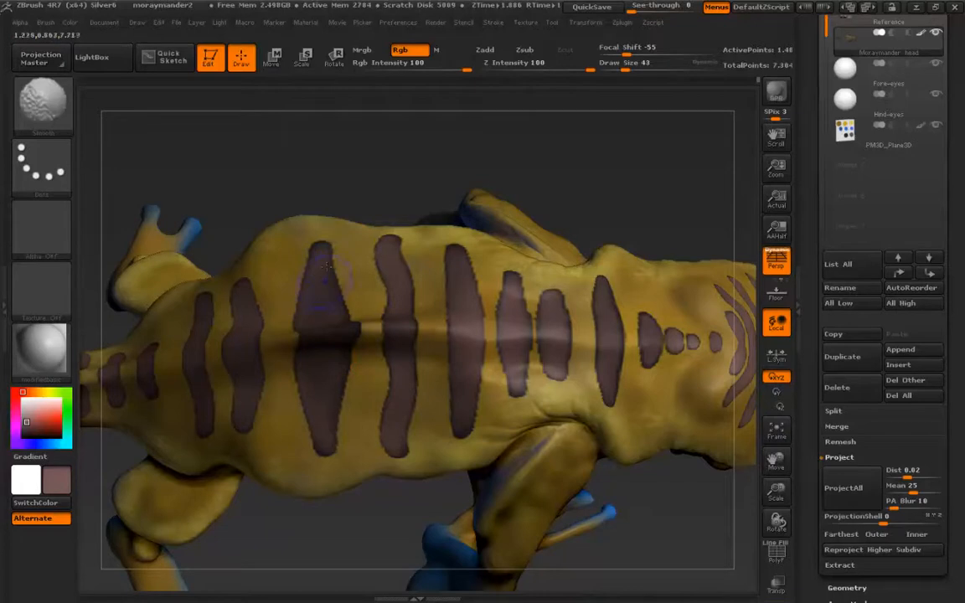
pyautogui.press('ctrl')
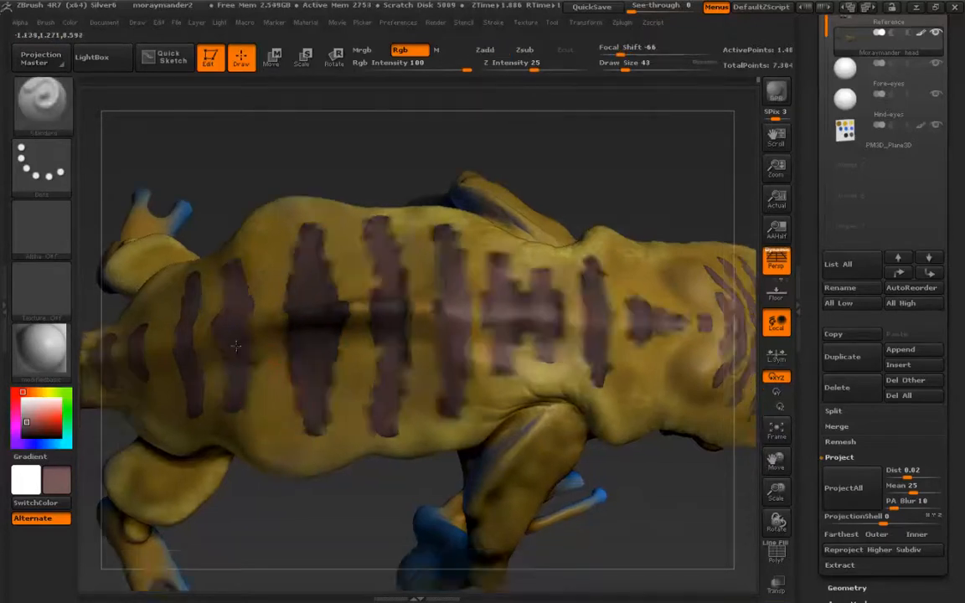
# Return to the highest subdivision level, stop recording on the stripes layer, and bake all layers into the mesh.
pyautogui.keyDown('alt'); pyautogui.moveTo(168, 251); pyautogui.dragTo(685, 489); pyautogui.keyUp('alt')
pyautogui.moveTo(809, 479); pyautogui.dragTo(819, 366)
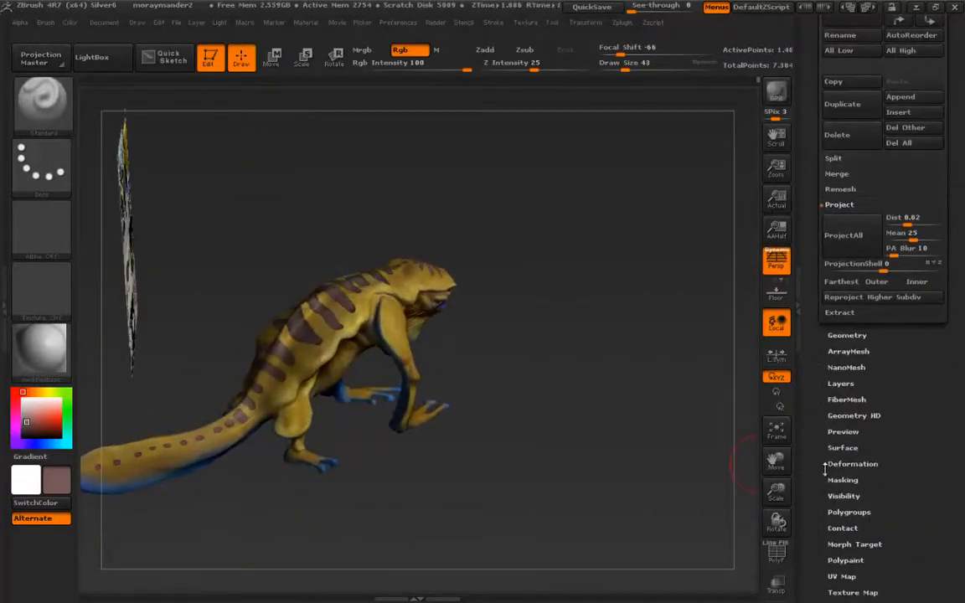
pyautogui.moveTo(819, 346); pyautogui.dragTo(820, 350)
pyautogui.click(838, 388)
pyautogui.moveTo(822, 517); pyautogui.dragTo(819, 194)
pyautogui.hotkey('ctrl', 'd')
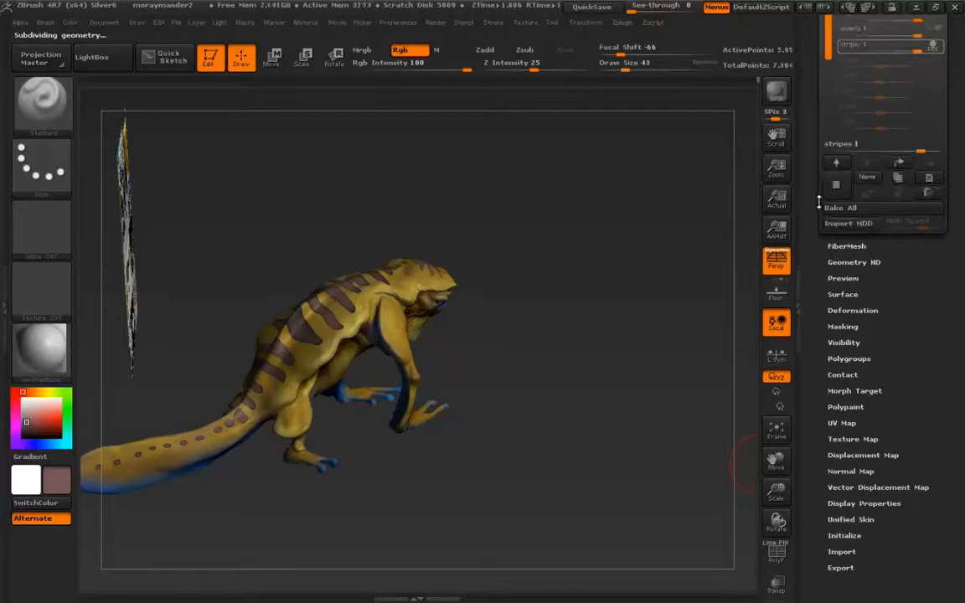
pyautogui.moveTo(823, 199); pyautogui.dragTo(831, 366)
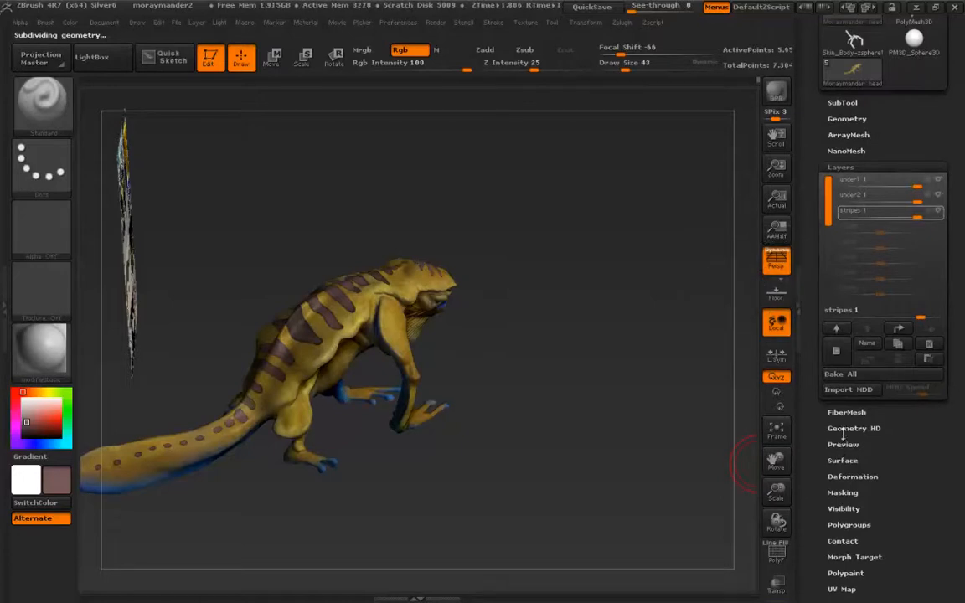
pyautogui.click(842, 374)
# Set the draw size to 22 and smooth the paint along the stripe edges on the neck, back and rump.
pyautogui.moveTo(502, 318)
pyautogui.mouseDown()
pyautogui.moveTo(419, 360)
pyautogui.moveTo(338, 379)
pyautogui.moveTo(230, 298)
pyautogui.mouseUp()
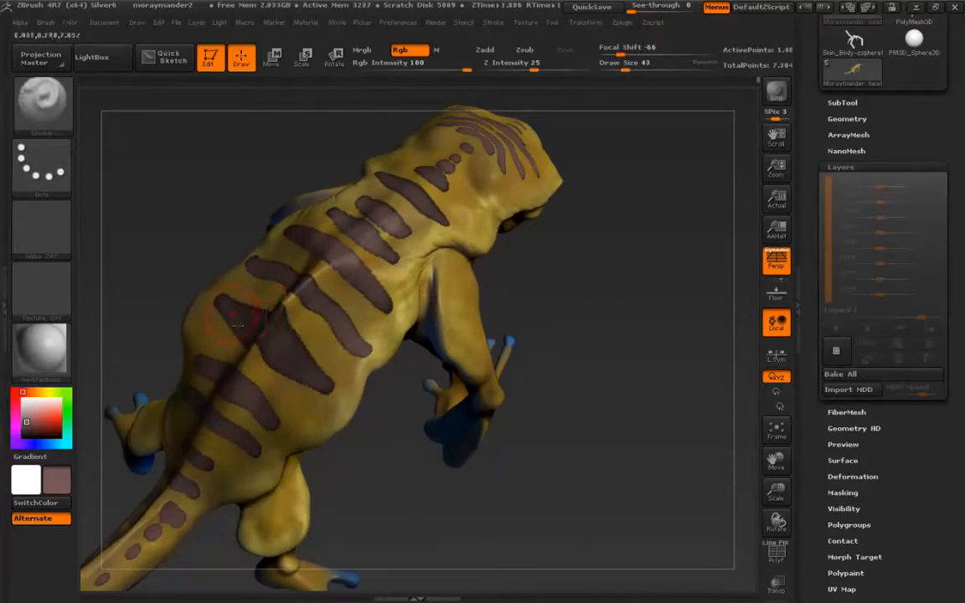
pyautogui.press('s')
pyautogui.moveTo(239, 328); pyautogui.dragTo(228, 328)
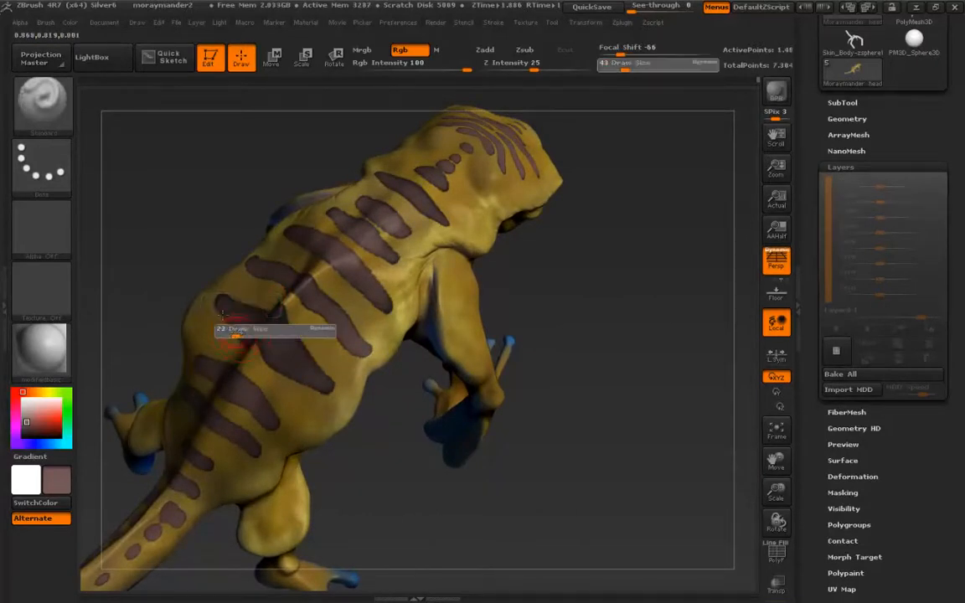
pyautogui.press('shift')
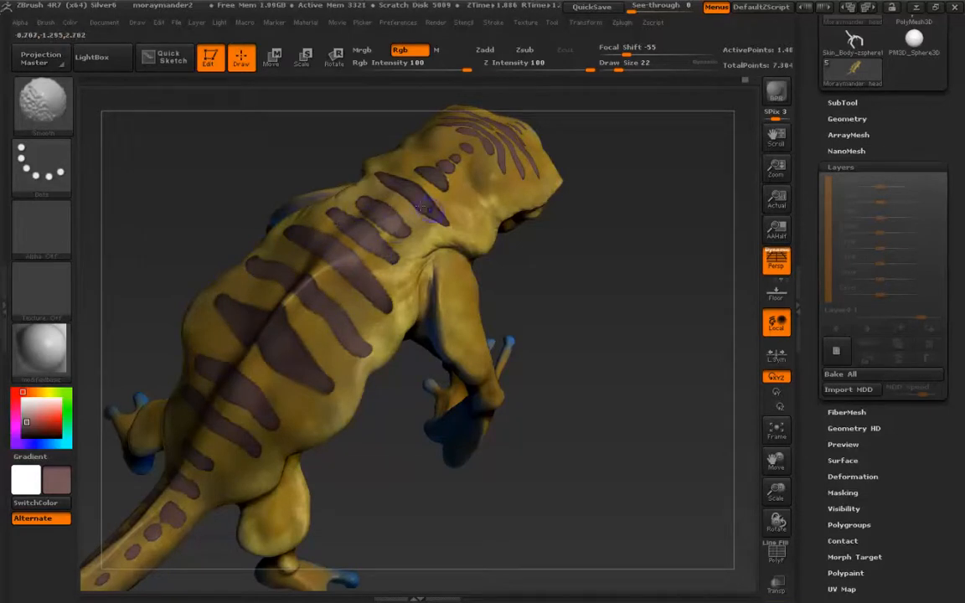
pyautogui.moveTo(188, 209); pyautogui.dragTo(244, 220)
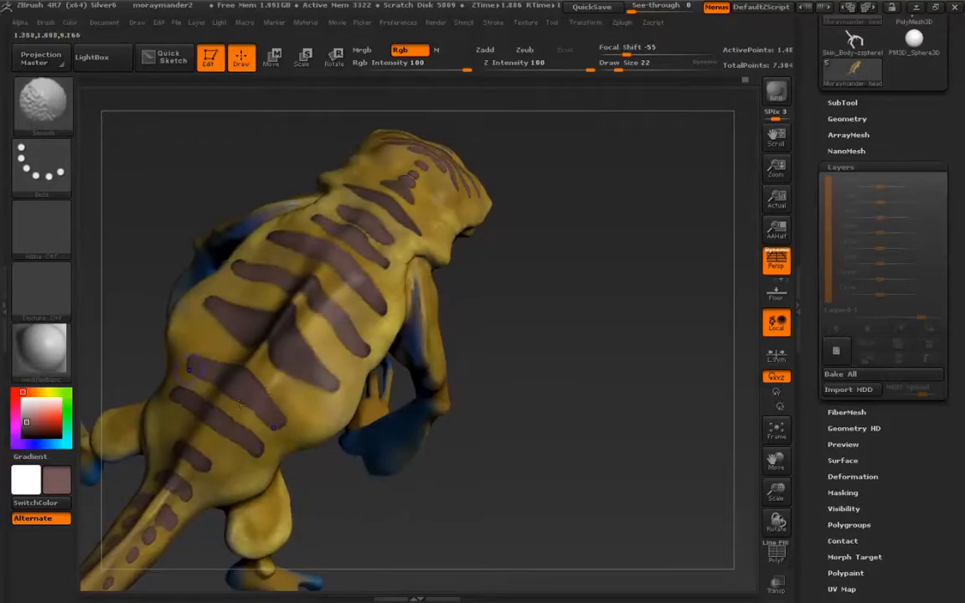
pyautogui.moveTo(198, 421); pyautogui.dragTo(240, 371)
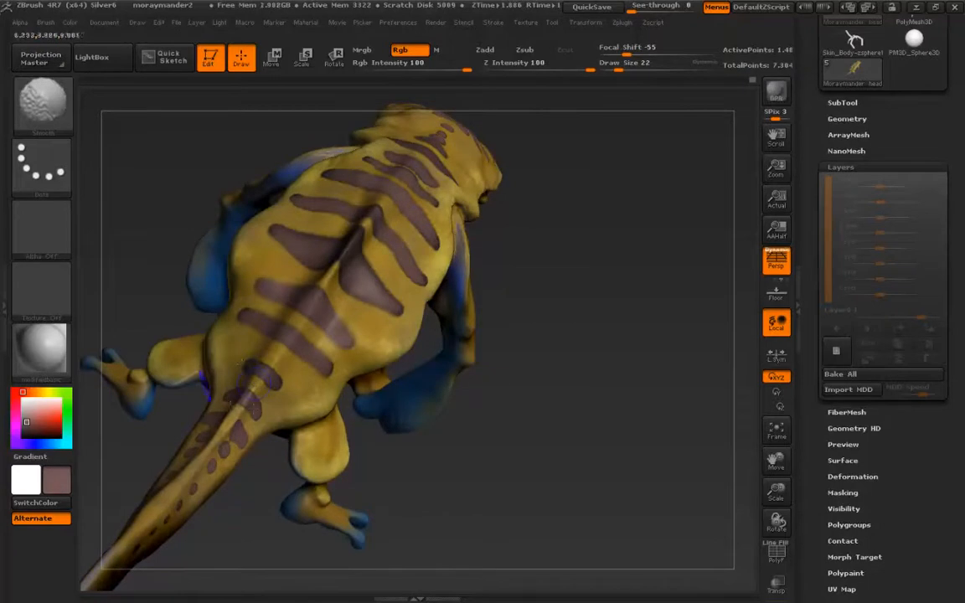
pyautogui.moveTo(172, 463); pyautogui.dragTo(243, 385)
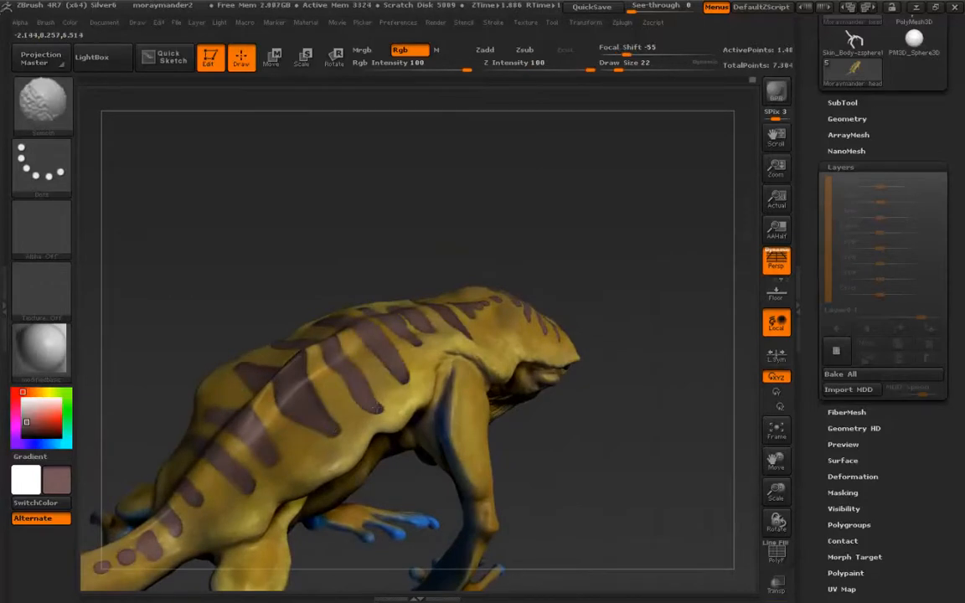
pyautogui.moveTo(359, 276); pyautogui.dragTo(346, 448)
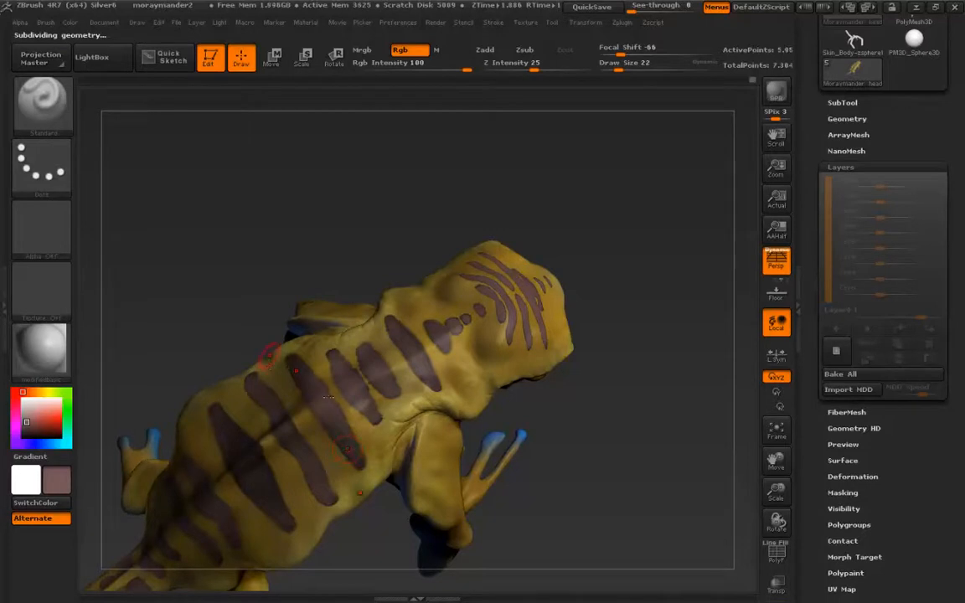
# Smooth the edges of the head and back stripes and check the pattern from both sides of the body.
pyautogui.press('shift')
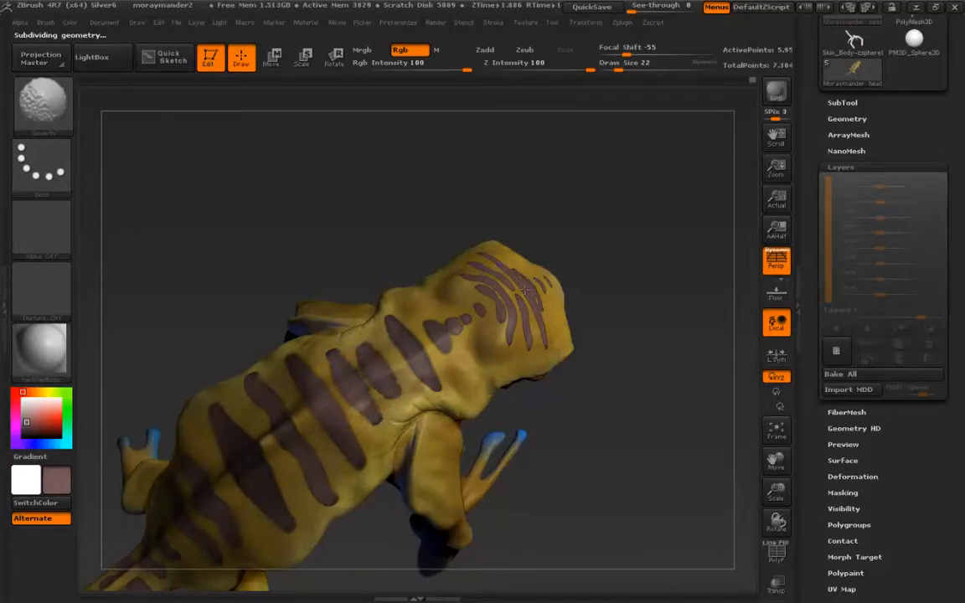
pyautogui.moveTo(233, 466)
pyautogui.keyDown('alt'); pyautogui.mouseDown(button='right')
pyautogui.moveTo(346, 366)
pyautogui.moveTo(287, 388)
pyautogui.mouseUp(button='right'); pyautogui.keyUp('alt')
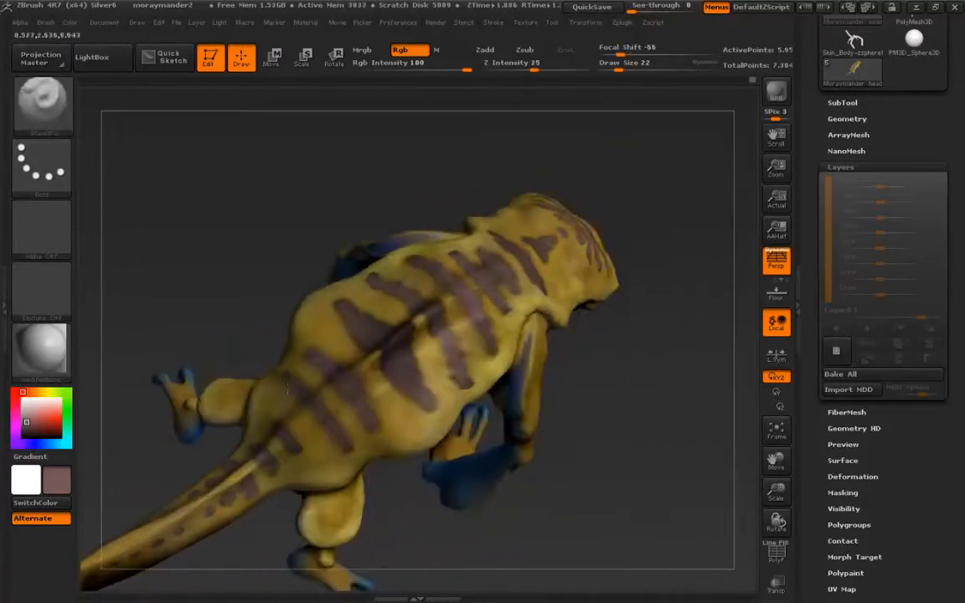
pyautogui.moveTo(472, 414)
pyautogui.mouseDown(button='right')
pyautogui.moveTo(486, 418)
pyautogui.moveTo(530, 362)
pyautogui.moveTo(512, 339)
pyautogui.mouseUp(button='right')
pyautogui.moveTo(270, 379); pyautogui.dragTo(232, 375, button='right')
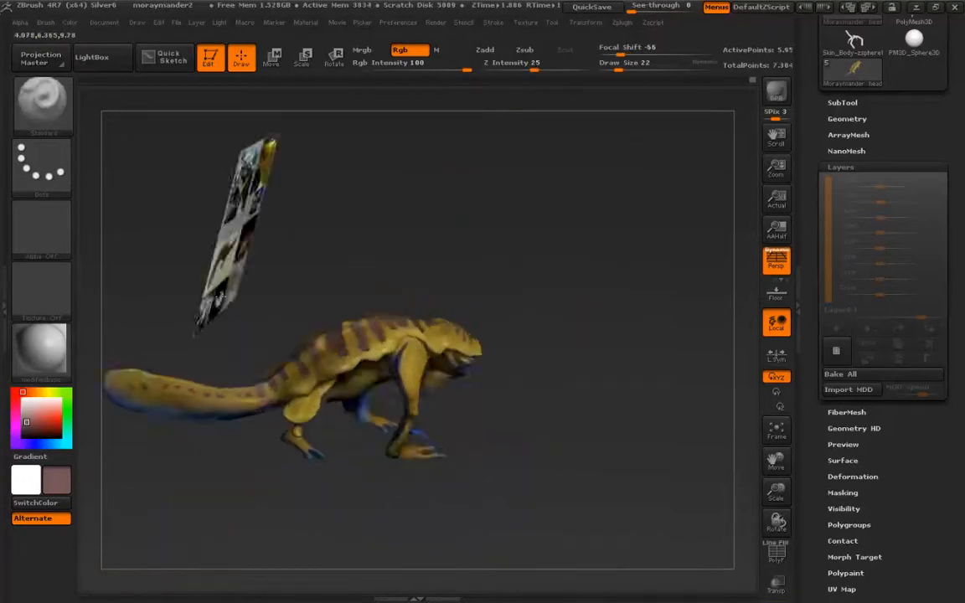
pyautogui.moveTo(92, 273); pyautogui.dragTo(198, 267, button='right')
pyautogui.moveTo(215, 323); pyautogui.dragTo(462, 221, button='right')
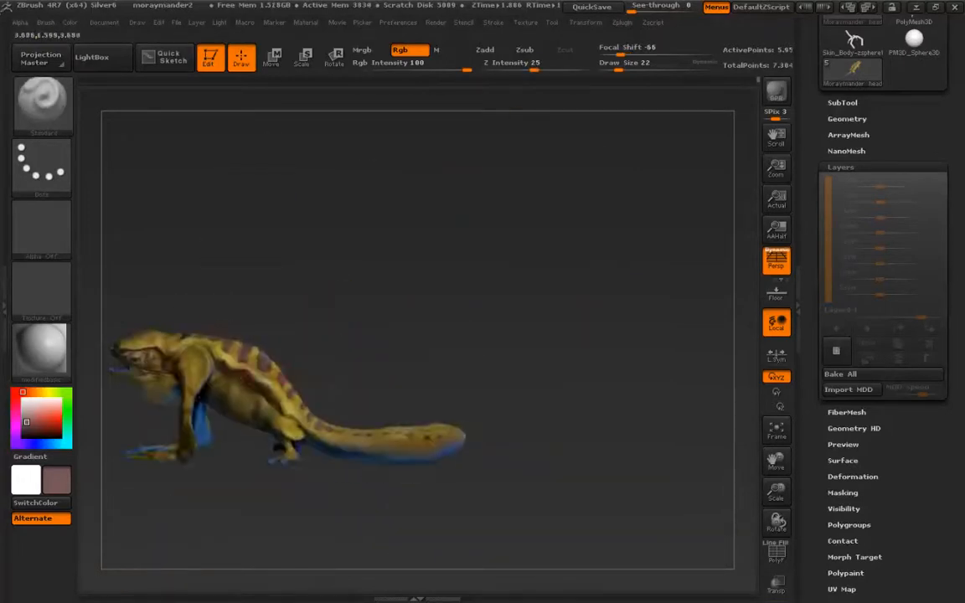
pyautogui.keyDown('alt'); pyautogui.moveTo(183, 431); pyautogui.dragTo(305, 447, button='right'); pyautogui.keyUp('alt')
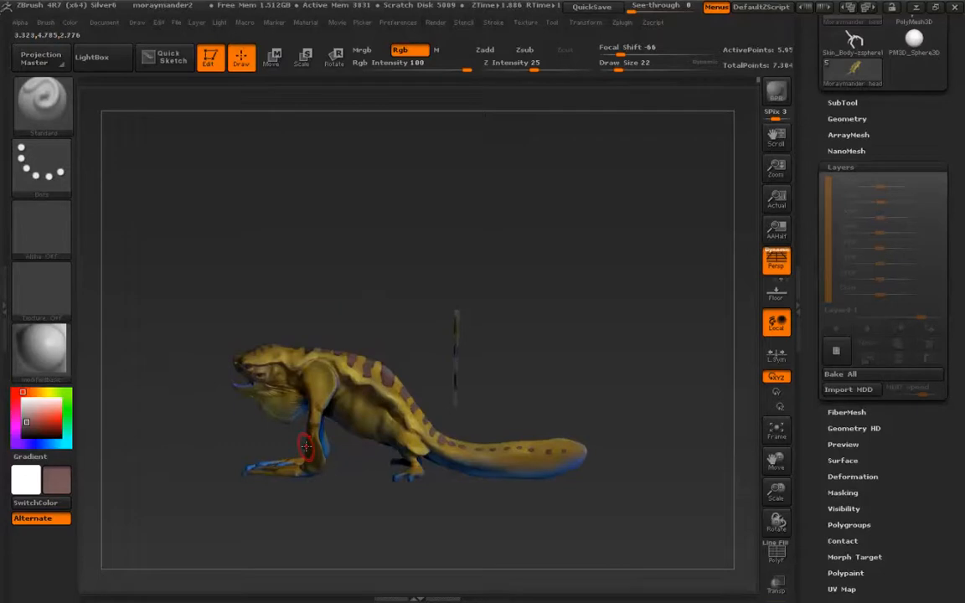
pyautogui.moveTo(92, 426)
pyautogui.mouseDown(button='right')
pyautogui.moveTo(151, 456)
pyautogui.moveTo(249, 453)
pyautogui.moveTo(223, 463)
pyautogui.moveTo(275, 444)
pyautogui.moveTo(220, 460)
pyautogui.mouseUp(button='right')
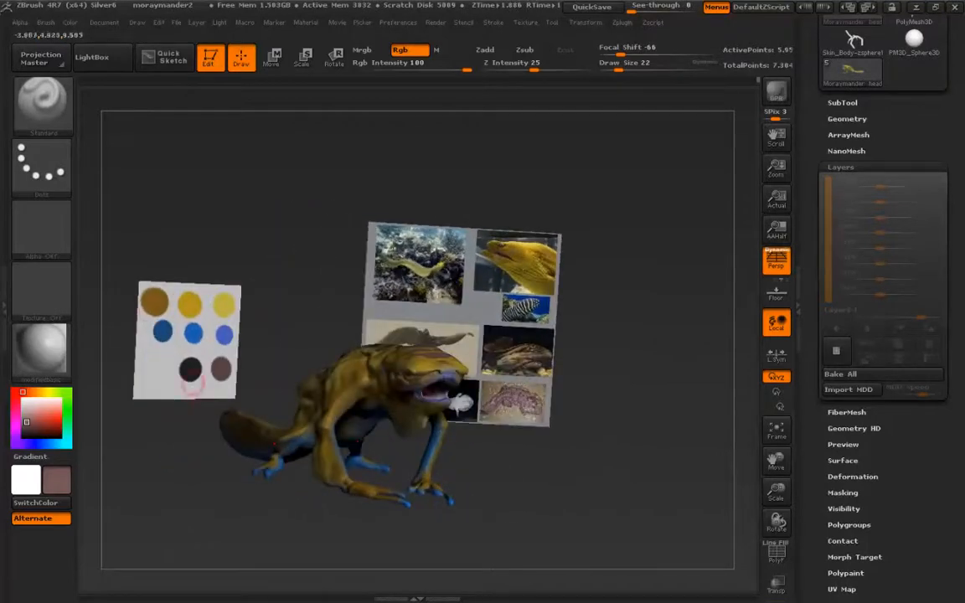
# Sample the periwinkle blue from the palette reference and try a stroke down the middle of the belly.
pyautogui.press('c')
pyautogui.moveTo(201, 219); pyautogui.dragTo(322, 368)
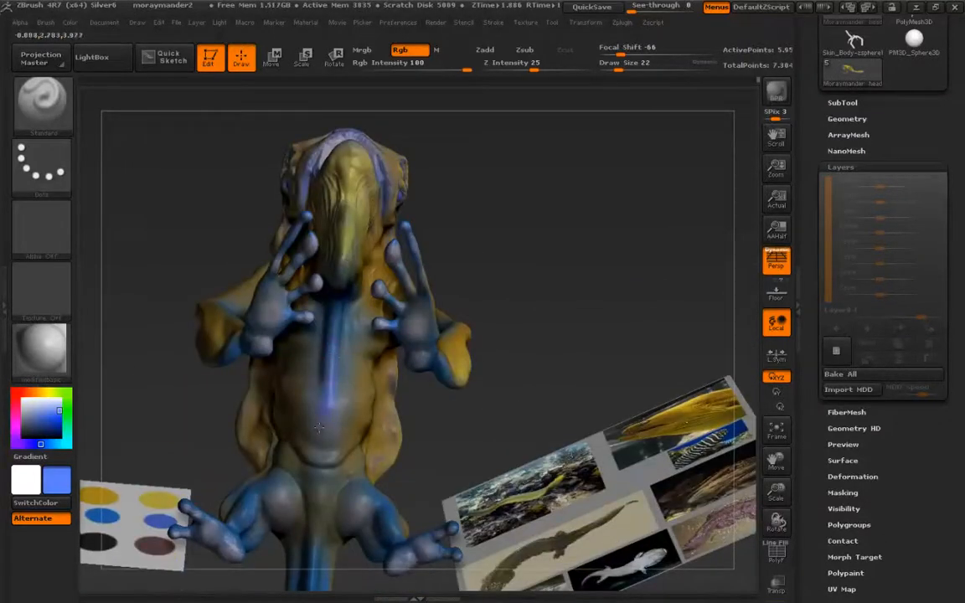
pyautogui.press('shift')
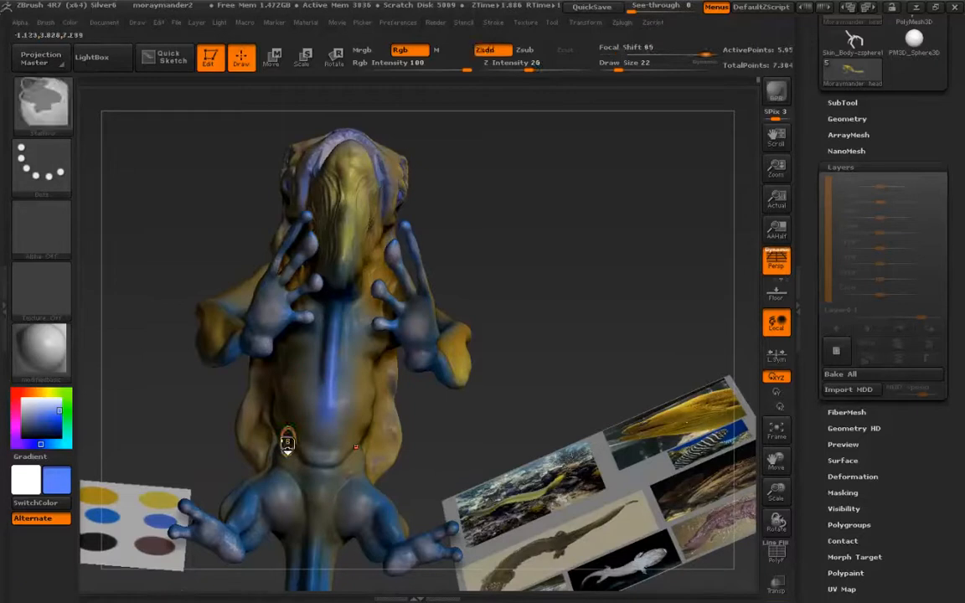
pyautogui.press('ctrl')
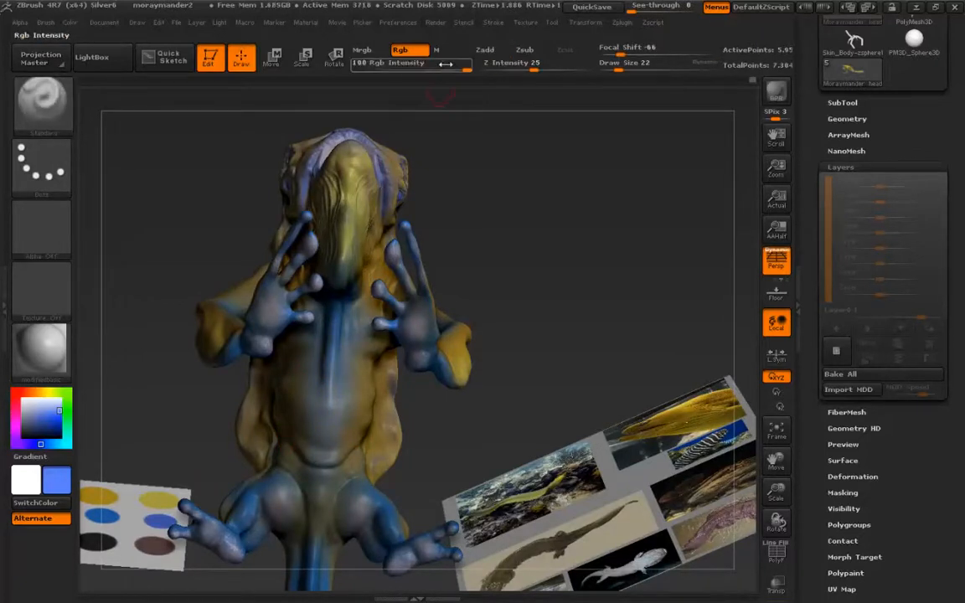
# Set up the brush with the Spray stroke, a speckled alpha, draw size 53 and RGB intensity 31.
pyautogui.click(415, 64)
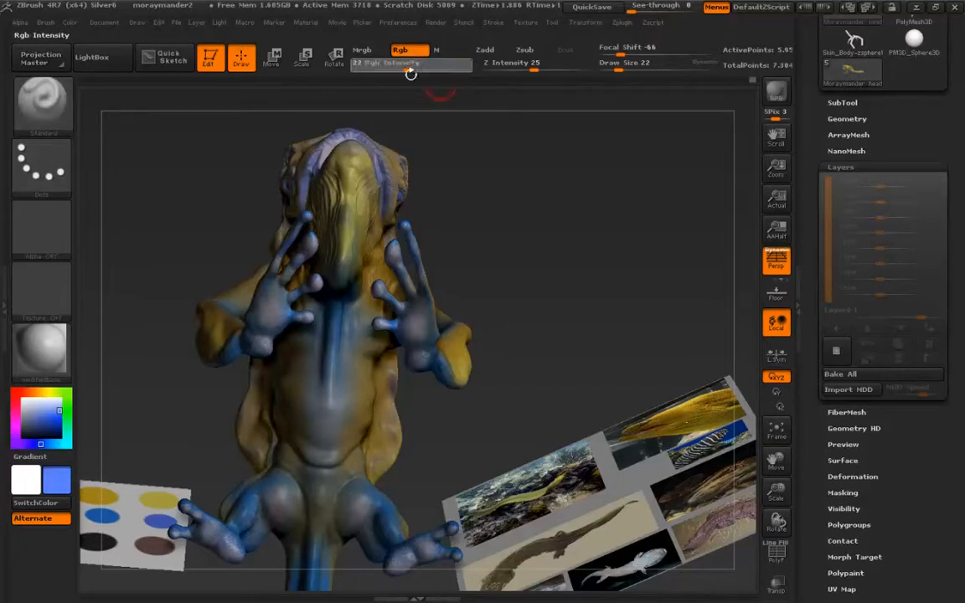
pyautogui.click(42, 164)
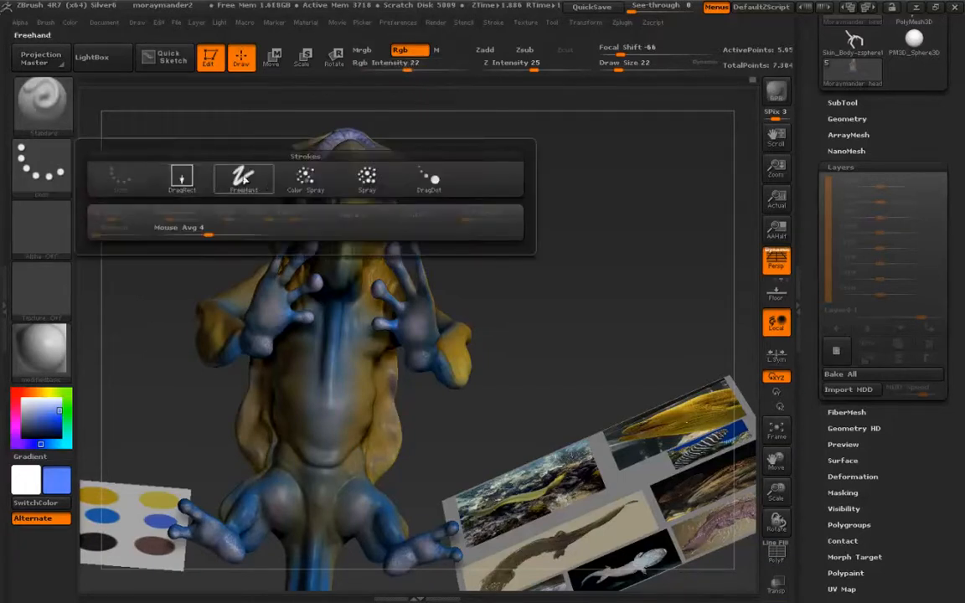
pyautogui.click(367, 176)
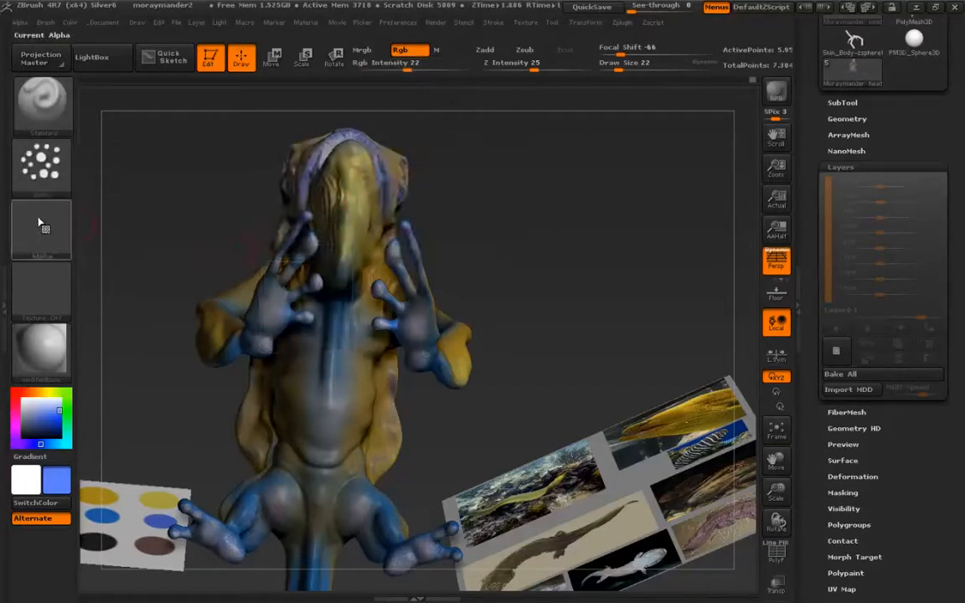
pyautogui.click(36, 220)
pyautogui.click(385, 216)
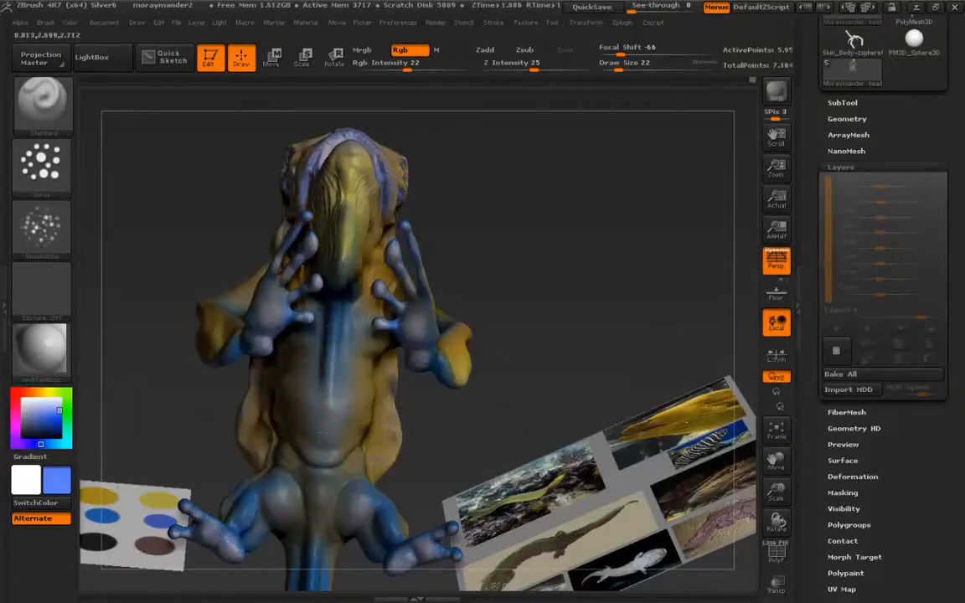
pyautogui.press('s')
pyautogui.moveTo(332, 343); pyautogui.dragTo(342, 343)
pyautogui.moveTo(407, 66); pyautogui.dragTo(417, 67)
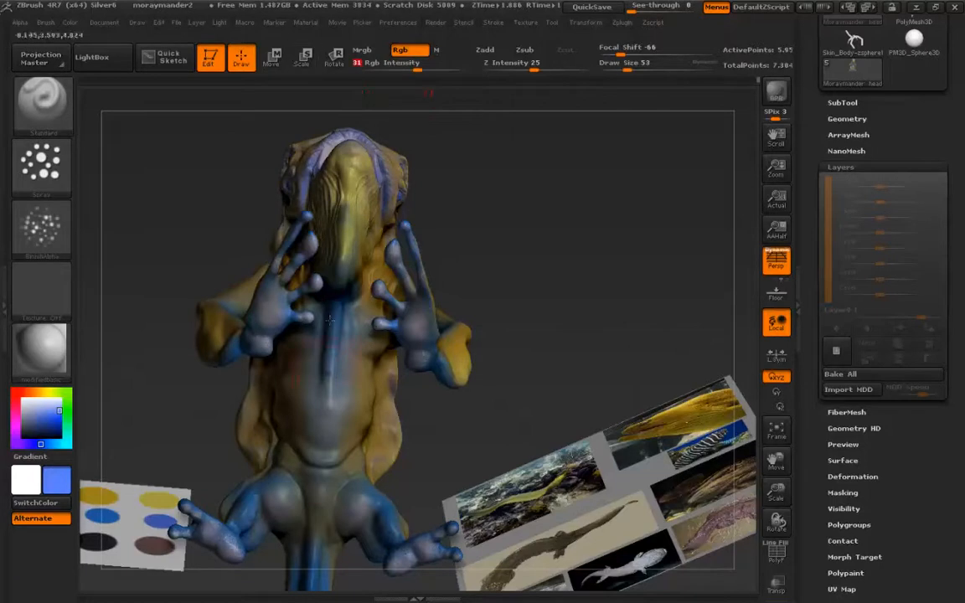
# Spray the belly and chest with periwinkle blue and layer a paler blue over them.
pyautogui.moveTo(320, 354)
pyautogui.mouseDown()
pyautogui.moveTo(322, 373)
pyautogui.moveTo(322, 356)
pyautogui.mouseUp()
pyautogui.moveTo(151, 402)
pyautogui.mouseDown()
pyautogui.moveTo(252, 418)
pyautogui.moveTo(297, 448)
pyautogui.moveTo(315, 425)
pyautogui.mouseUp()
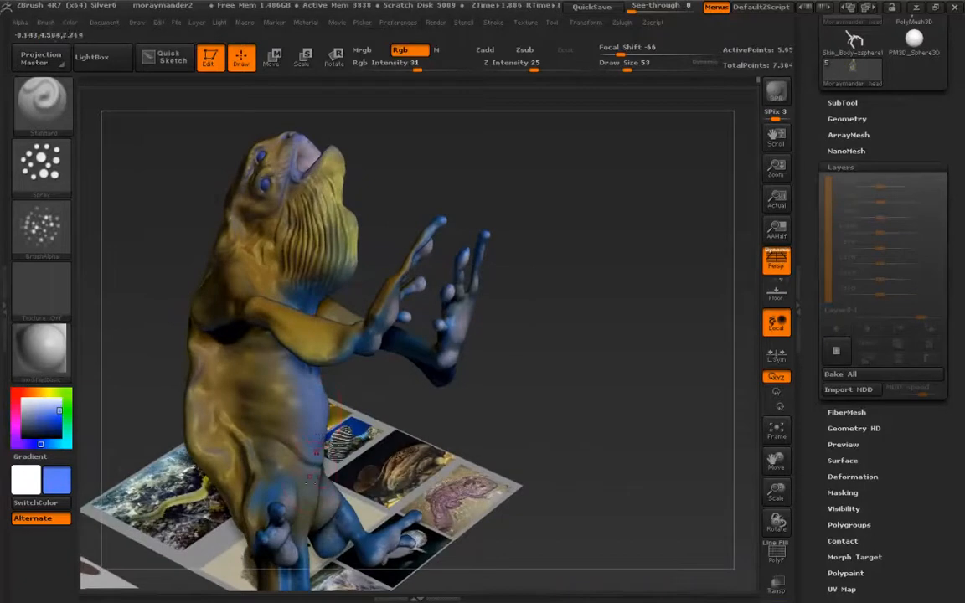
pyautogui.click(43, 404)
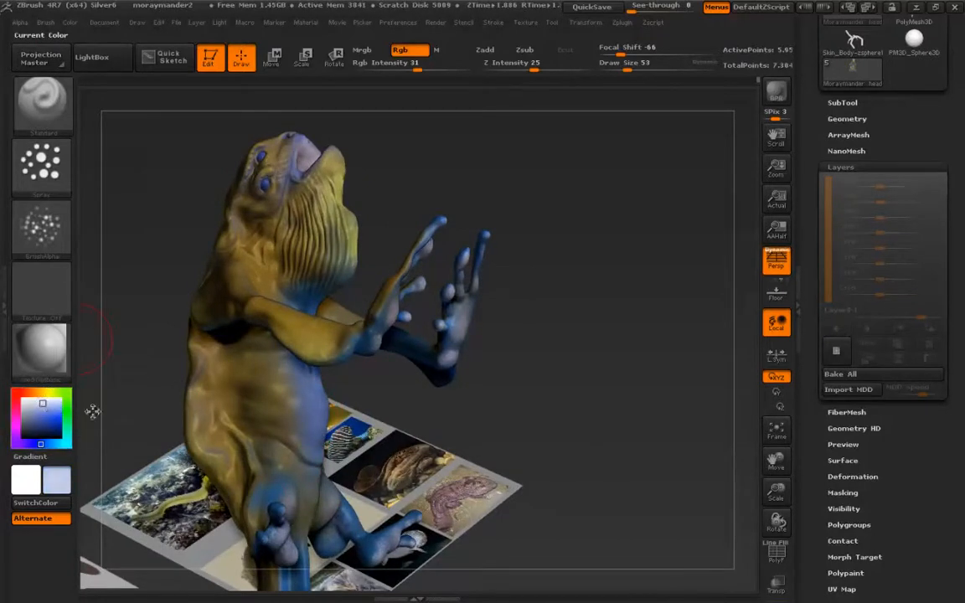
pyautogui.moveTo(465, 410); pyautogui.dragTo(304, 455)
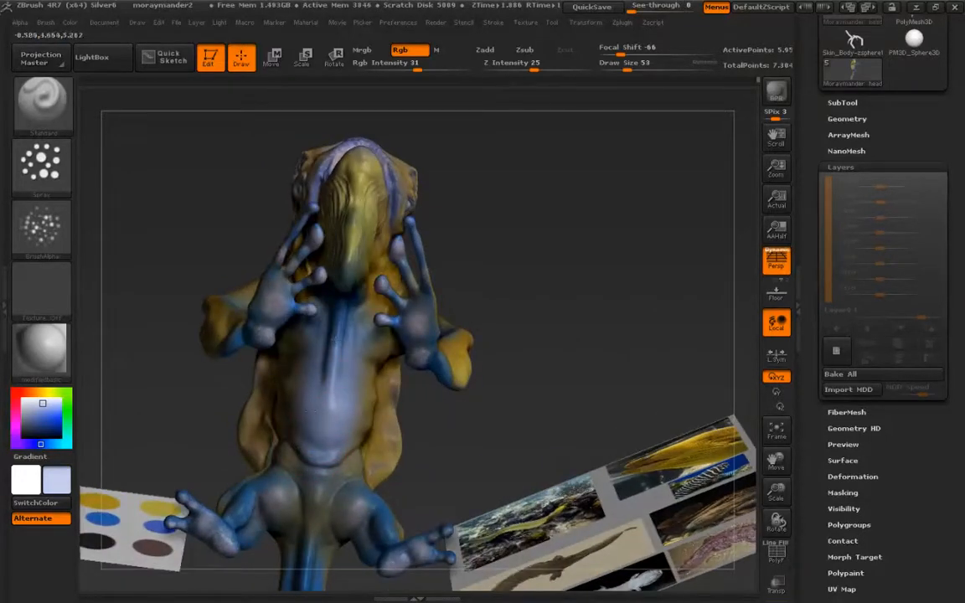
pyautogui.moveTo(318, 421); pyautogui.dragTo(332, 358)
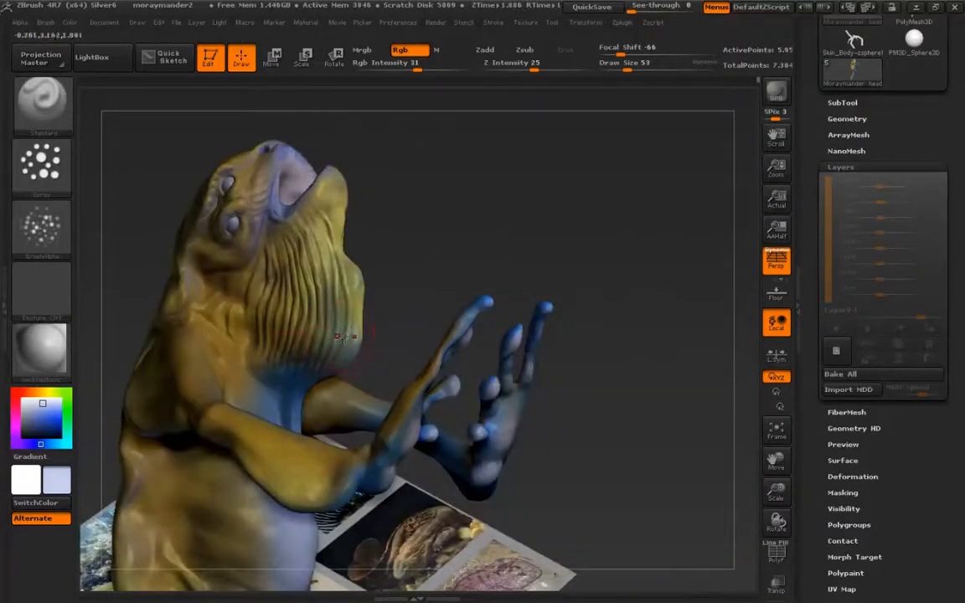
pyautogui.moveTo(295, 359); pyautogui.dragTo(314, 320, button='right')
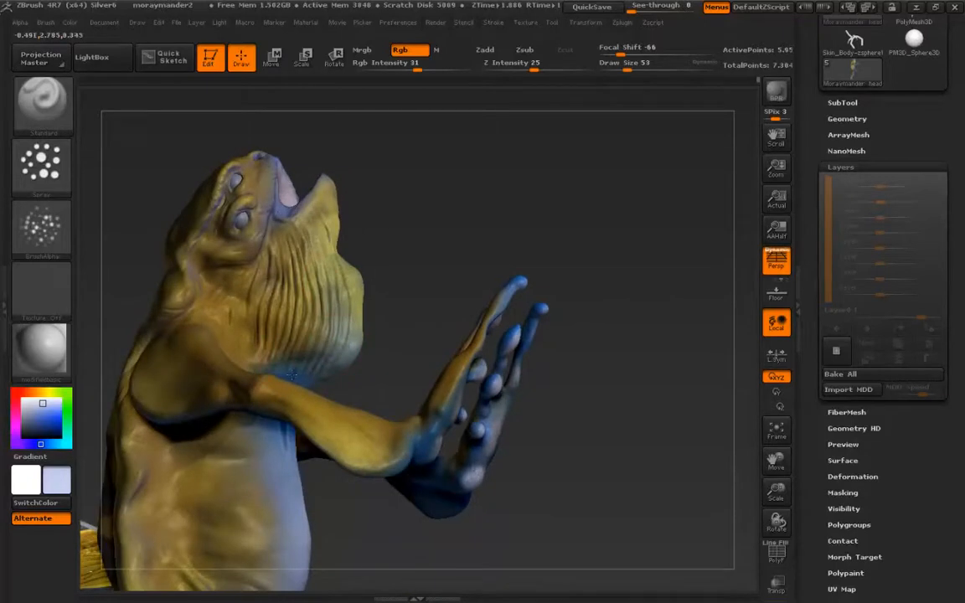
pyautogui.moveTo(285, 379); pyautogui.dragTo(312, 445, button='right')
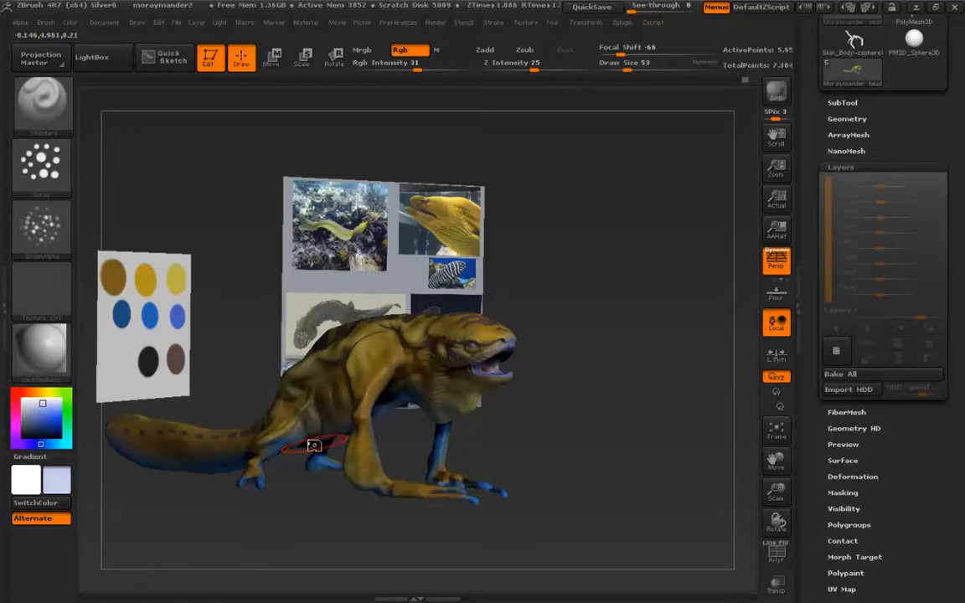
# Smooth the blue paint where the hind legs meet the lower belly.
pyautogui.moveTo(294, 402); pyautogui.dragTo(299, 350, button='right')
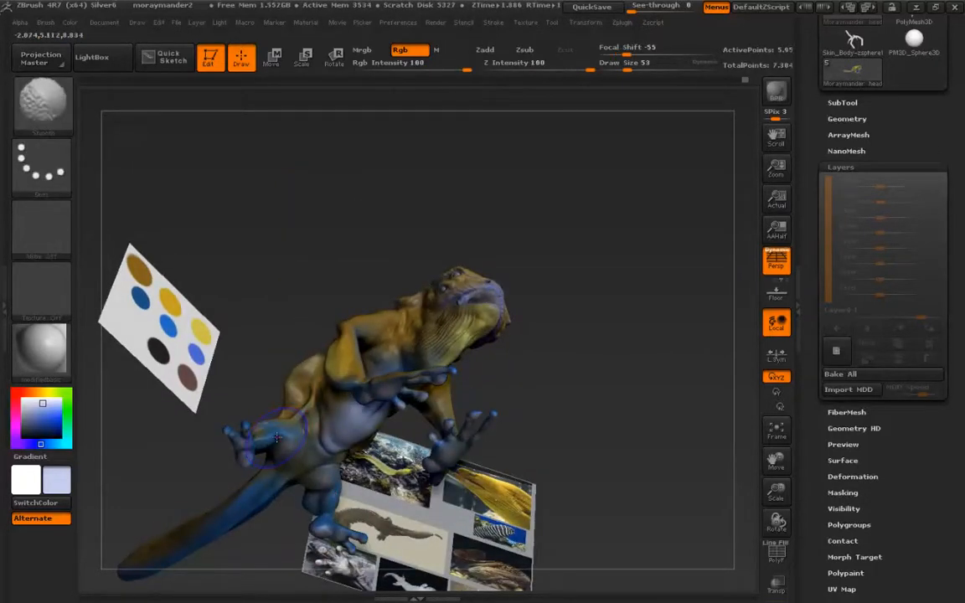
pyautogui.moveTo(277, 436)
pyautogui.mouseDown(button='right')
pyautogui.moveTo(299, 447)
pyautogui.moveTo(334, 407)
pyautogui.mouseUp(button='right')
pyautogui.moveTo(375, 399)
pyautogui.keyDown('shift'); pyautogui.mouseDown()
pyautogui.moveTo(423, 349)
pyautogui.moveTo(374, 400)
pyautogui.moveTo(372, 374)
pyautogui.moveTo(318, 362)
pyautogui.moveTo(350, 410)
pyautogui.mouseUp(); pyautogui.keyUp('shift')
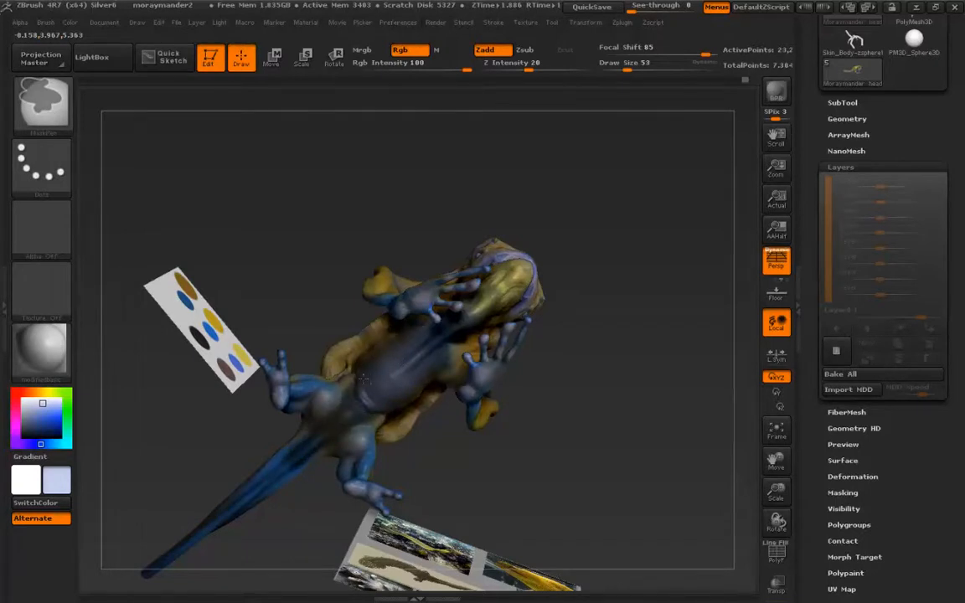
# Drop to a lower subdivision level and paint a mask over the creature's belly and flanks.
pyautogui.keyDown('ctrl'); pyautogui.moveTo(426, 356); pyautogui.dragTo(397, 333); pyautogui.keyUp('ctrl')
pyautogui.moveTo(385, 369); pyautogui.dragTo(343, 407, button='right')
pyautogui.moveTo(340, 404)
pyautogui.keyDown('ctrl'); pyautogui.mouseDown()
pyautogui.moveTo(294, 359)
pyautogui.moveTo(338, 397)
pyautogui.moveTo(309, 349)
pyautogui.mouseUp(); pyautogui.keyUp('ctrl')
pyautogui.moveTo(322, 360); pyautogui.dragTo(377, 333, button='right')
pyautogui.moveTo(365, 307)
pyautogui.keyDown('ctrl'); pyautogui.mouseDown()
pyautogui.moveTo(381, 348)
pyautogui.moveTo(417, 350)
pyautogui.mouseUp(); pyautogui.keyUp('ctrl')
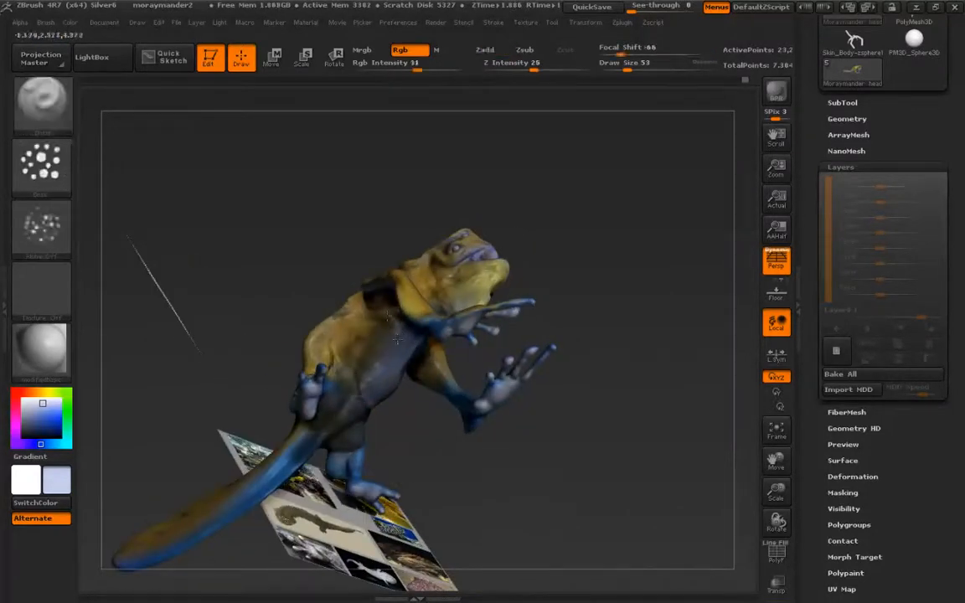
pyautogui.moveTo(395, 379); pyautogui.dragTo(400, 339, button='right')
pyautogui.moveTo(403, 338)
pyautogui.keyDown('ctrl'); pyautogui.mouseDown()
pyautogui.moveTo(397, 322)
pyautogui.moveTo(422, 323)
pyautogui.moveTo(390, 345)
pyautogui.mouseUp(); pyautogui.keyUp('ctrl')
pyautogui.moveTo(390, 350); pyautogui.dragTo(393, 319, button='right')
pyautogui.keyDown('ctrl'); pyautogui.moveTo(394, 317); pyautogui.dragTo(394, 308); pyautogui.keyUp('ctrl')
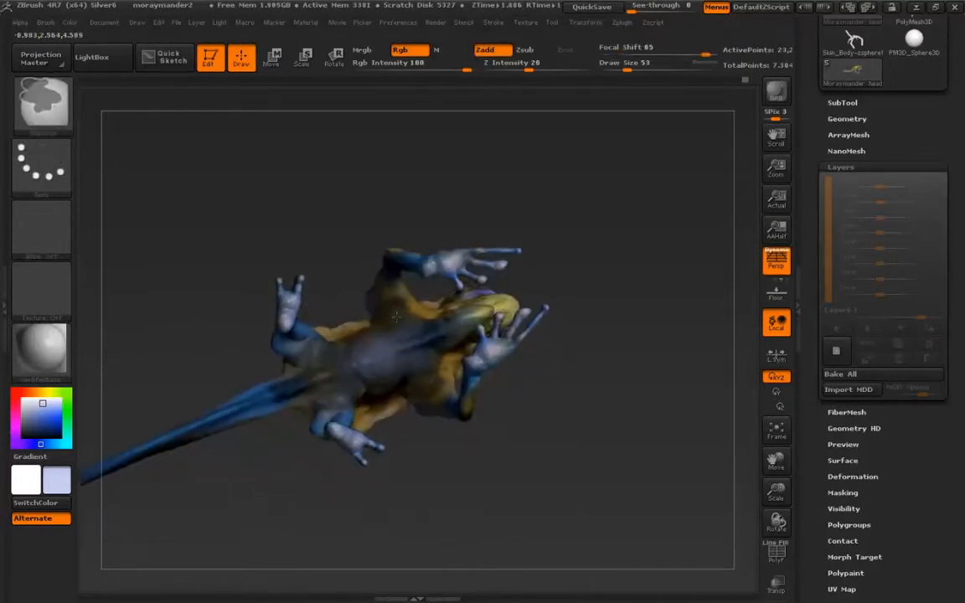
pyautogui.moveTo(361, 323); pyautogui.dragTo(345, 360, button='right')
pyautogui.keyDown('ctrl'); pyautogui.moveTo(344, 333); pyautogui.dragTo(343, 307); pyautogui.keyUp('ctrl')
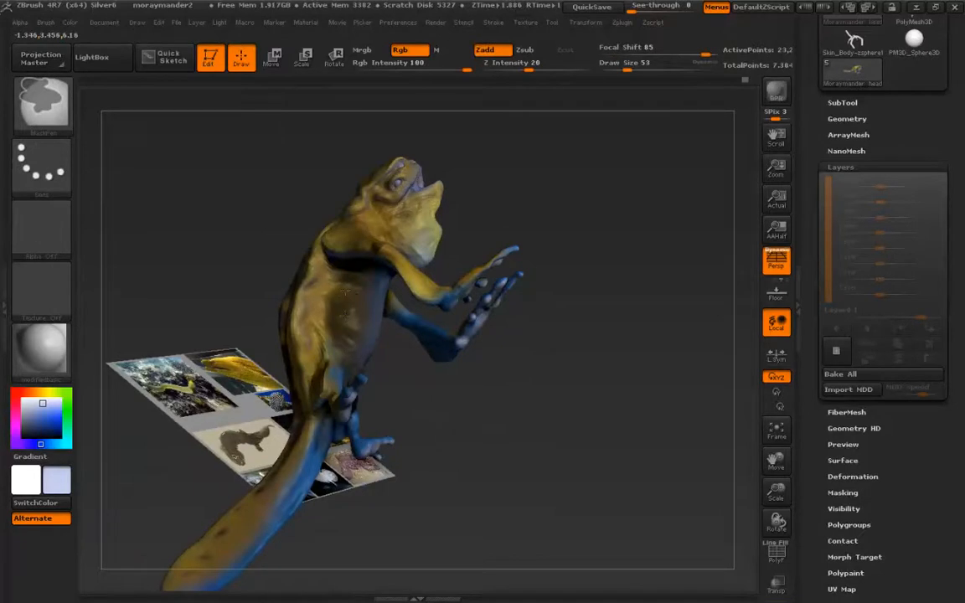
# Invert the mask so only the belly and flanks are unmasked, and soften the mask's edges.
pyautogui.keyDown('ctrl'); pyautogui.click(423, 419); pyautogui.keyUp('ctrl')
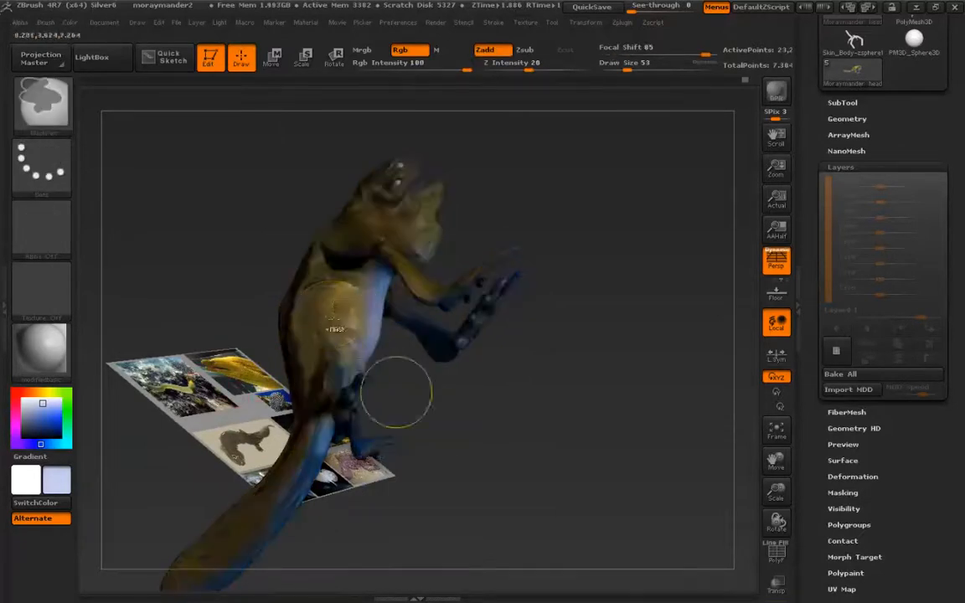
pyautogui.keyDown('ctrl'); pyautogui.click(331, 308); pyautogui.keyUp('ctrl')
pyautogui.keyDown('ctrl'); pyautogui.click(326, 304); pyautogui.keyUp('ctrl')
# Invert the mask again so that the belly and flanks are the masked area.
pyautogui.moveTo(256, 403); pyautogui.dragTo(215, 421, button='right')
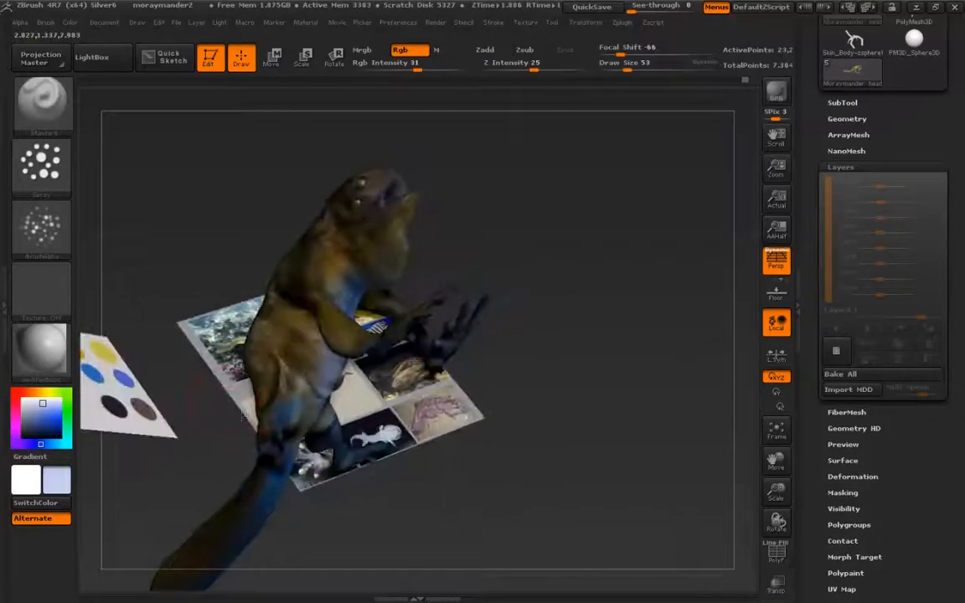
pyautogui.press('ctrl')
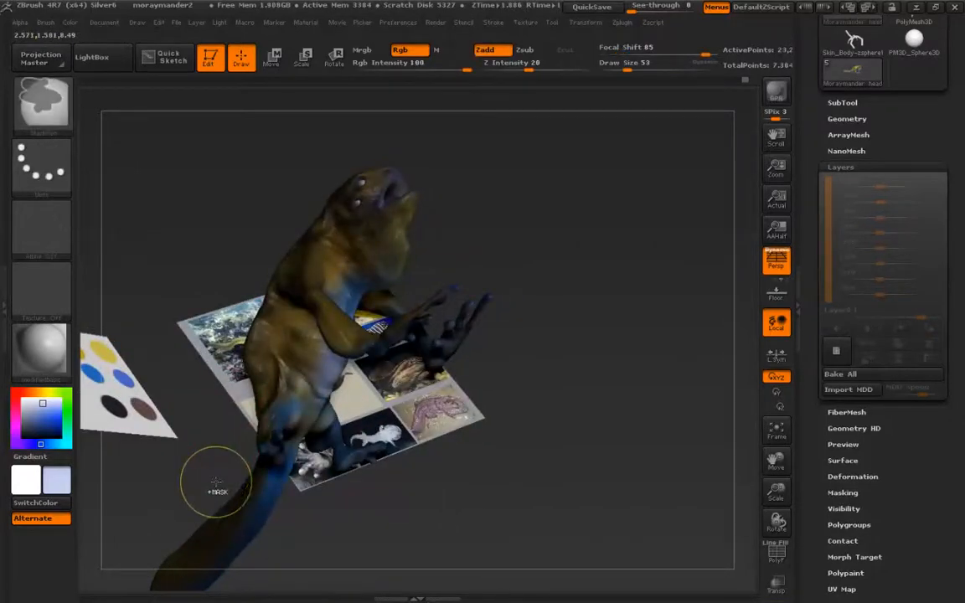
pyautogui.keyDown('ctrl'); pyautogui.click(216, 481); pyautogui.keyUp('ctrl')
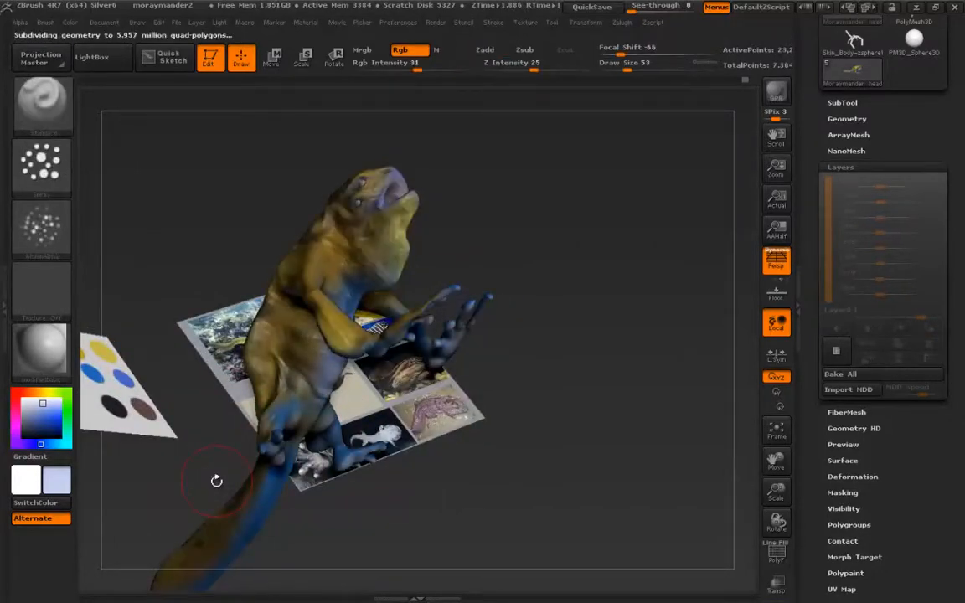
# Open the NoiseMaker for the creature's surface, frame the belly in its preview, and set the color blend to 0.
pyautogui.moveTo(433, 472); pyautogui.dragTo(313, 402)
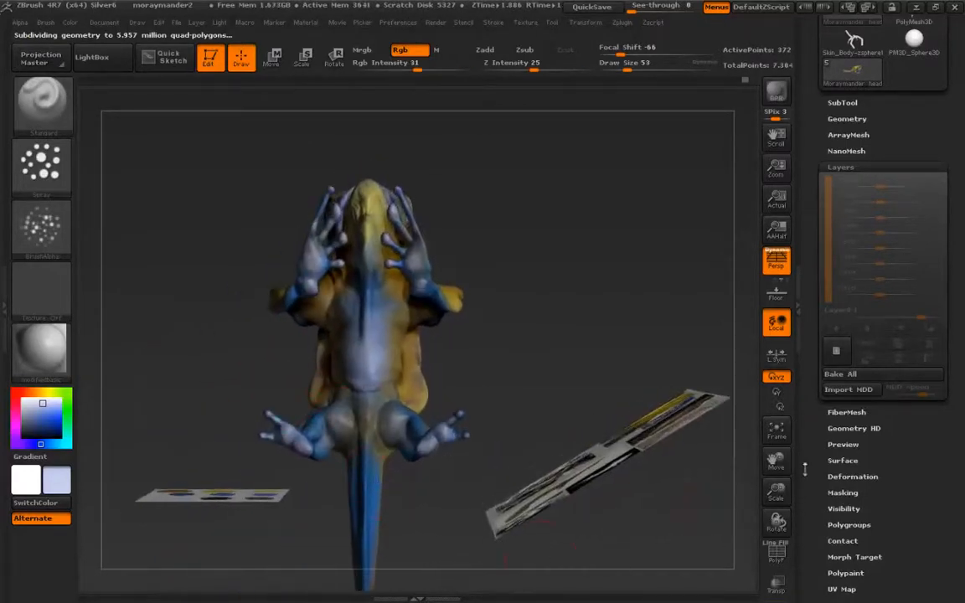
pyautogui.click(834, 458)
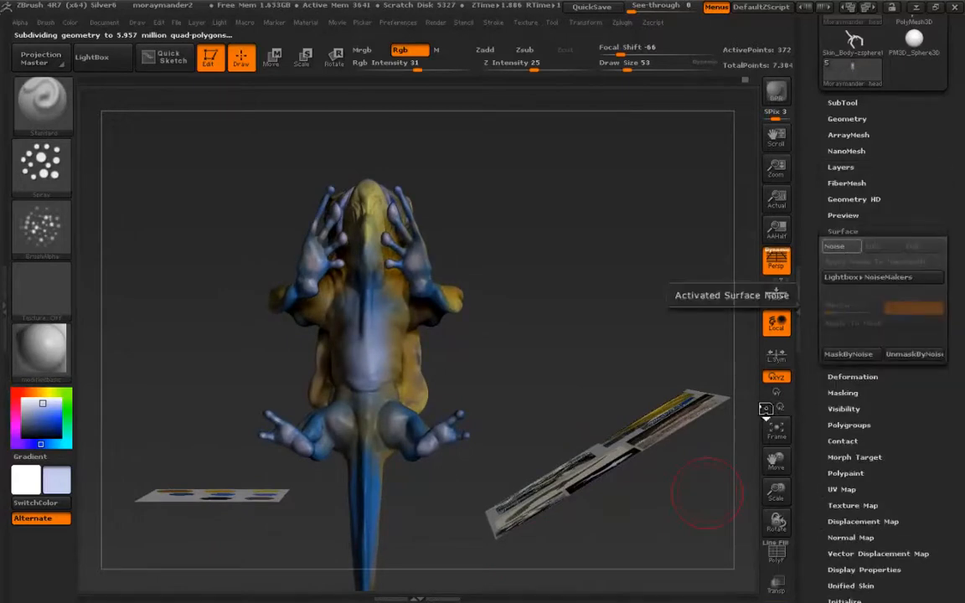
pyautogui.click(819, 305)
pyautogui.moveTo(531, 388); pyautogui.dragTo(639, 472)
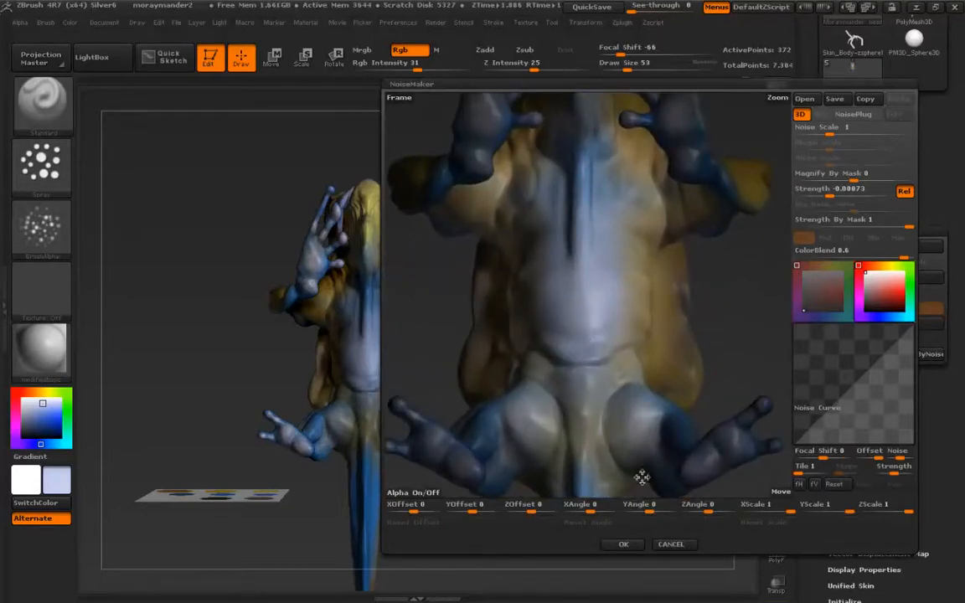
pyautogui.moveTo(902, 254); pyautogui.dragTo(754, 219)
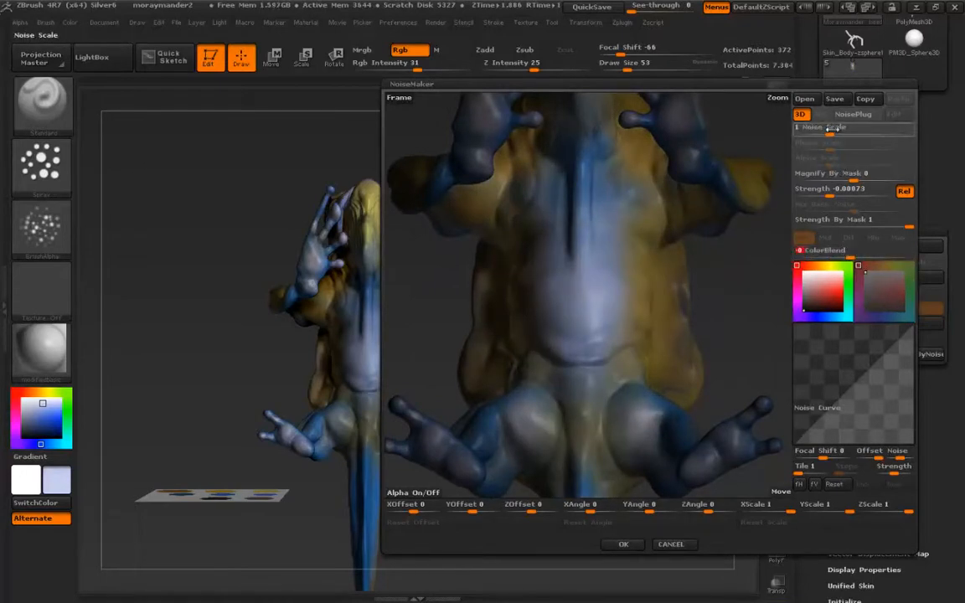
# Try a noise scale of about 2.9 with a strength of -0.00366 on the belly preview.
pyautogui.moveTo(827, 132); pyautogui.dragTo(838, 132)
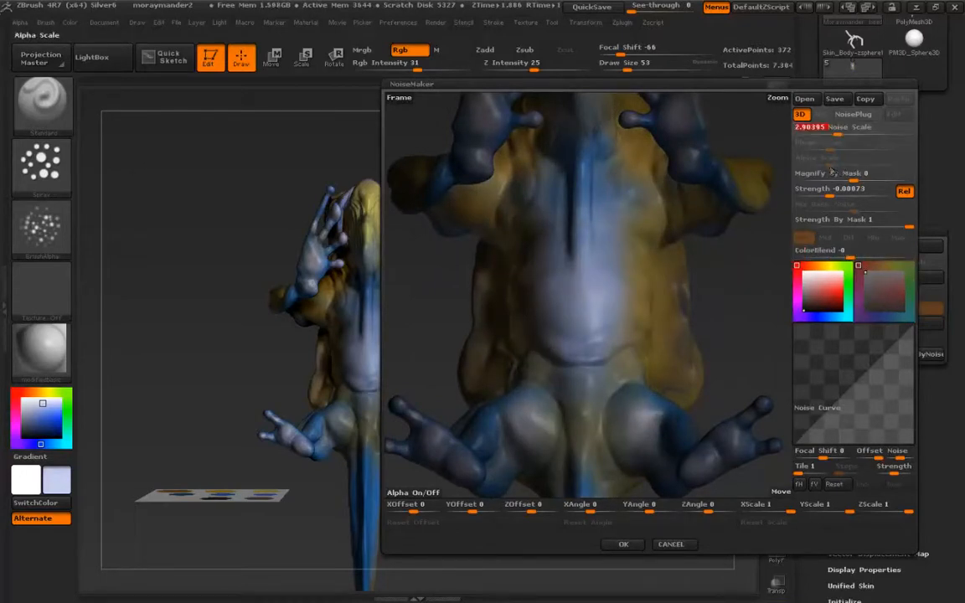
pyautogui.moveTo(828, 194); pyautogui.dragTo(827, 194)
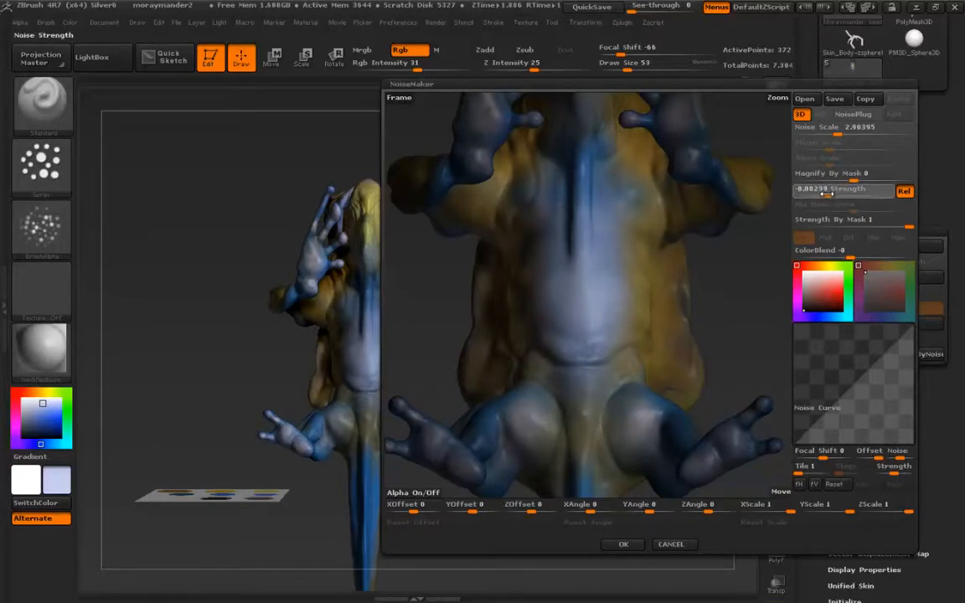
pyautogui.moveTo(825, 194); pyautogui.dragTo(824, 194)
pyautogui.click(839, 132)
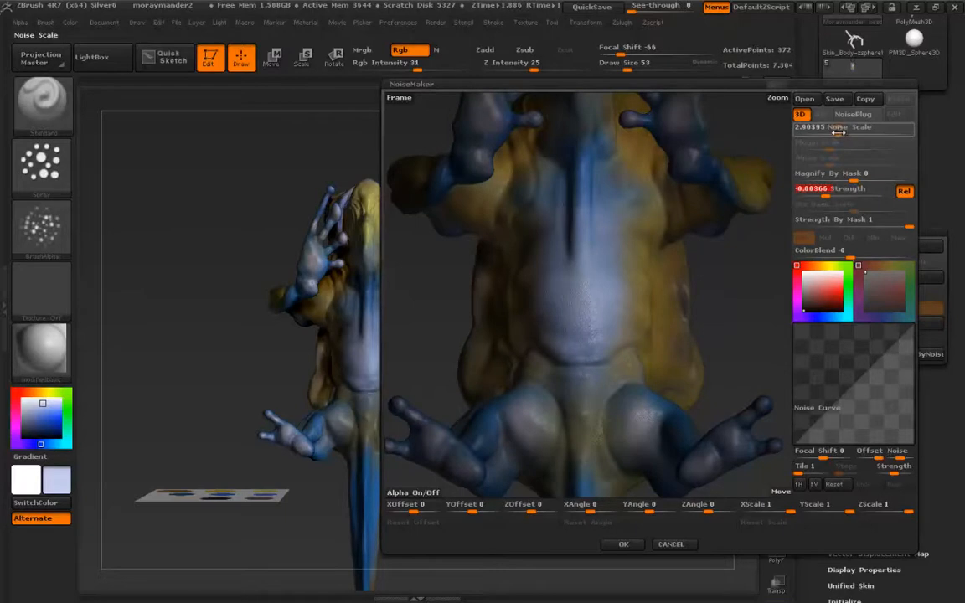
# Set the noise scale to about 9.01 and the strength to -0.00009, and apply the noise to the mesh.
pyautogui.moveTo(838, 132); pyautogui.dragTo(839, 132)
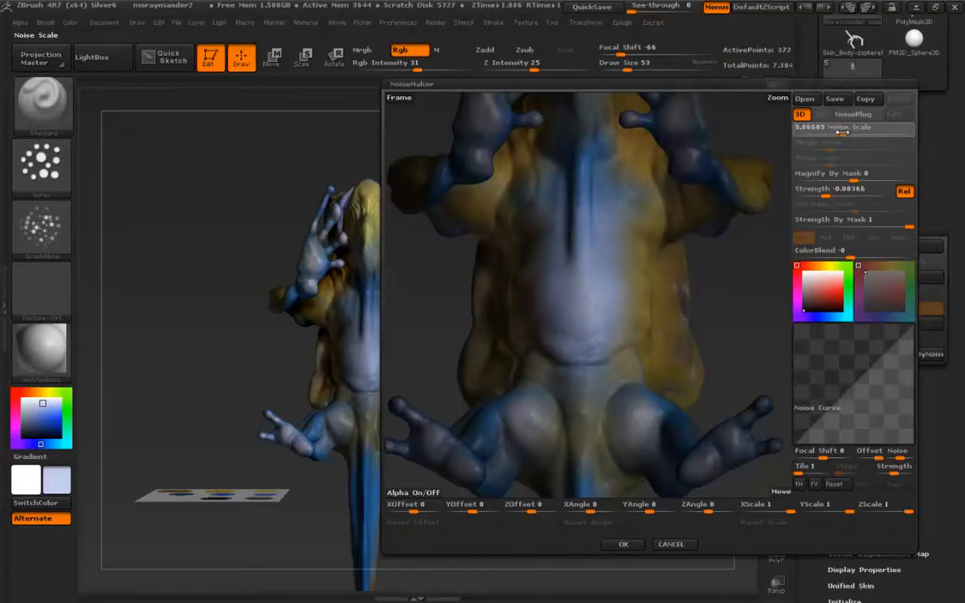
pyautogui.moveTo(845, 131); pyautogui.dragTo(850, 131)
pyautogui.click(825, 191)
pyautogui.moveTo(825, 191); pyautogui.dragTo(829, 194)
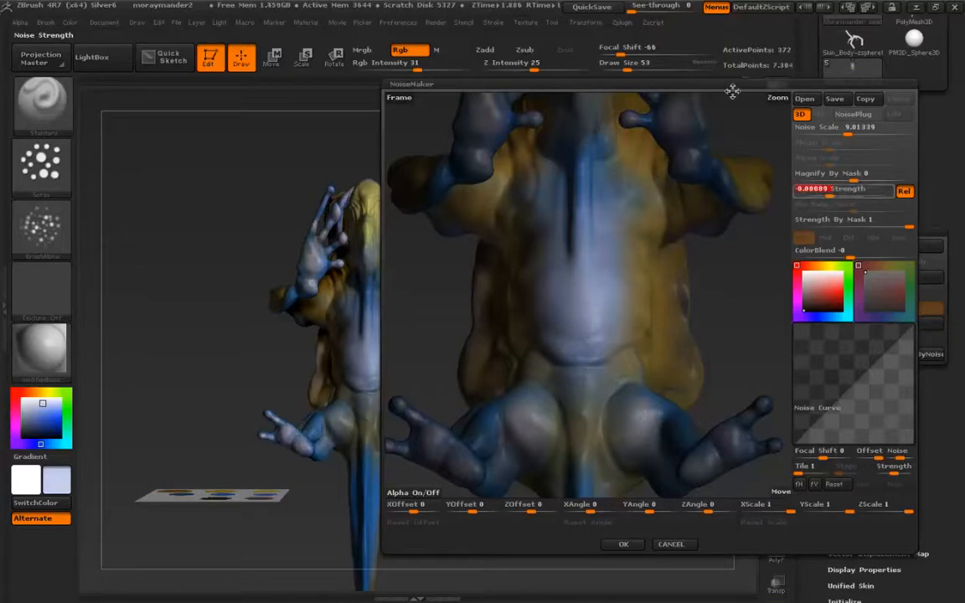
pyautogui.click(620, 544)
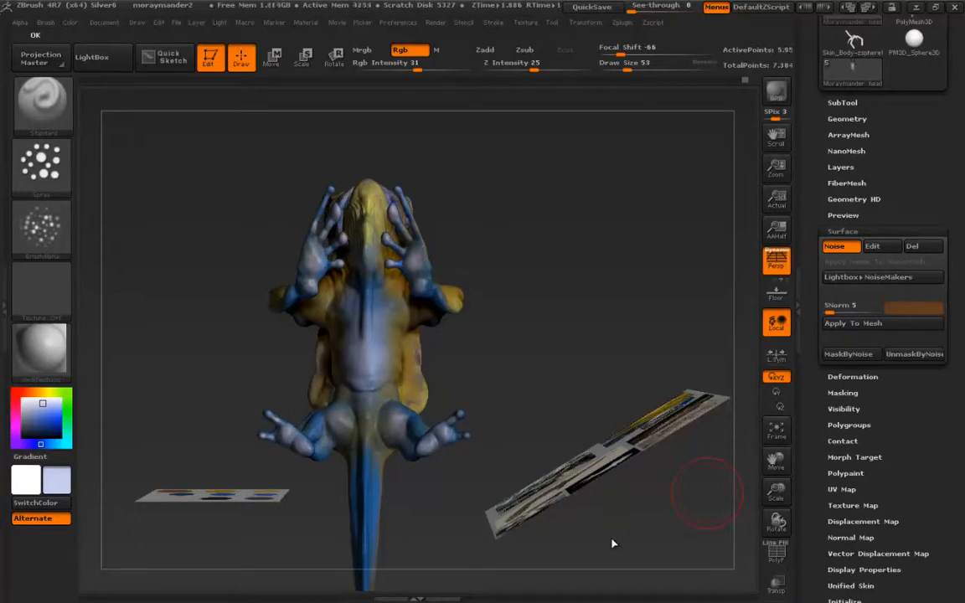
pyautogui.click(833, 329)
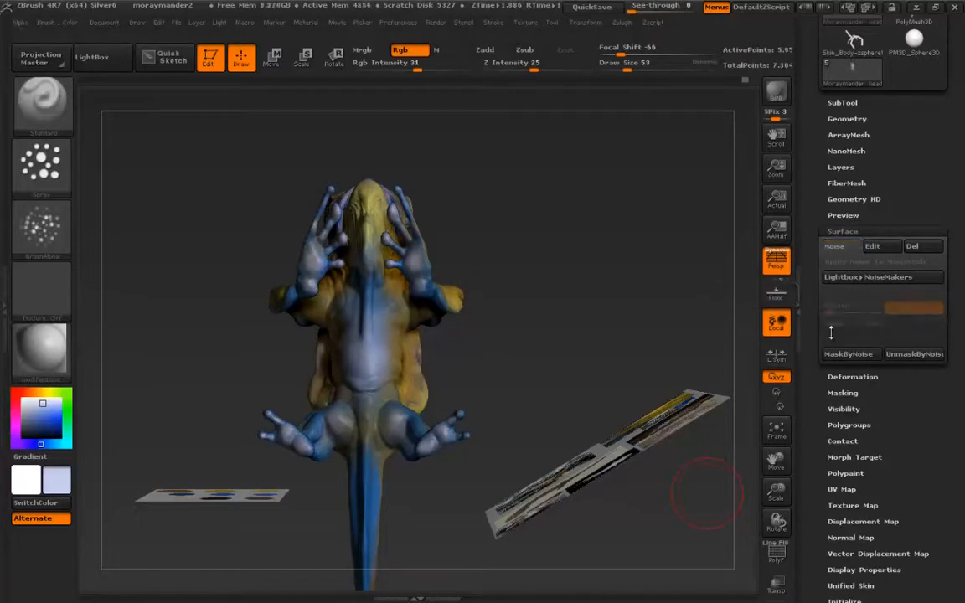
# Turn the surface noise back on over the belly and apply it to the mesh a second time.
pyautogui.moveTo(297, 376); pyautogui.dragTo(475, 531)
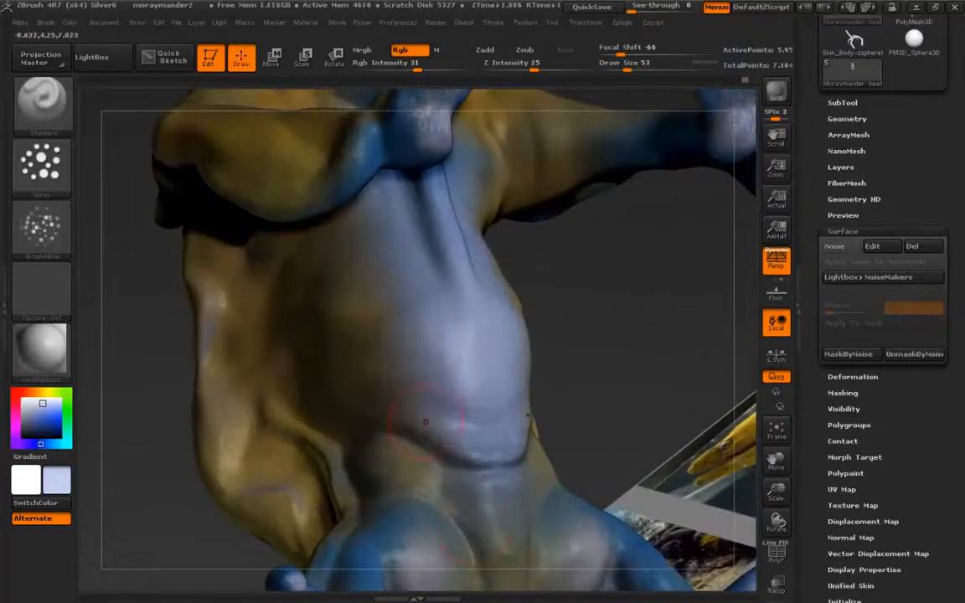
pyautogui.click(833, 245)
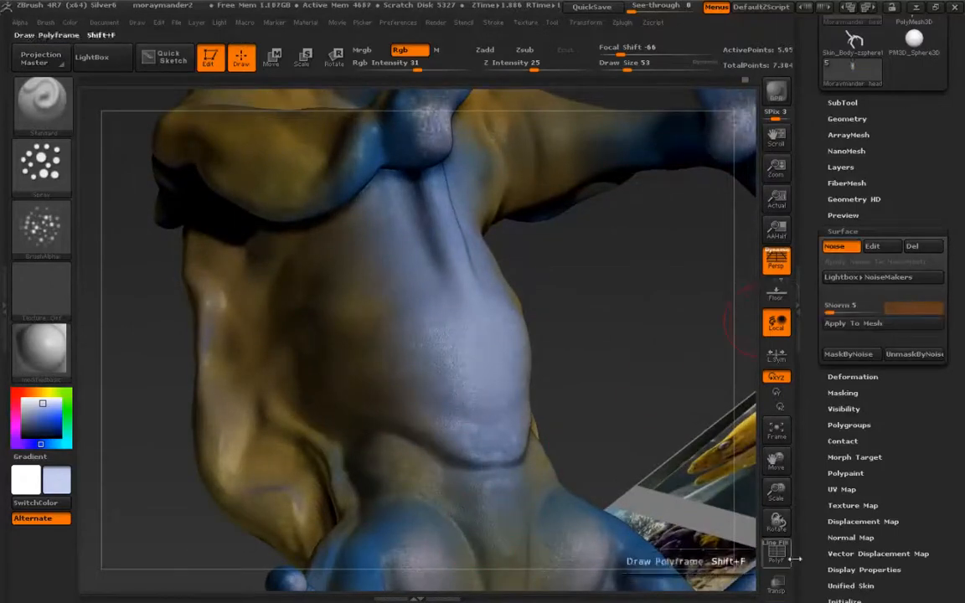
pyautogui.click(837, 323)
# Examine the creature's skin and paint on the belly, flanks, striped back, tail and head from all sides.
pyautogui.keyDown('alt'); pyautogui.moveTo(586, 318); pyautogui.dragTo(360, 200); pyautogui.keyUp('alt')
pyautogui.moveTo(402, 335); pyautogui.dragTo(357, 344)
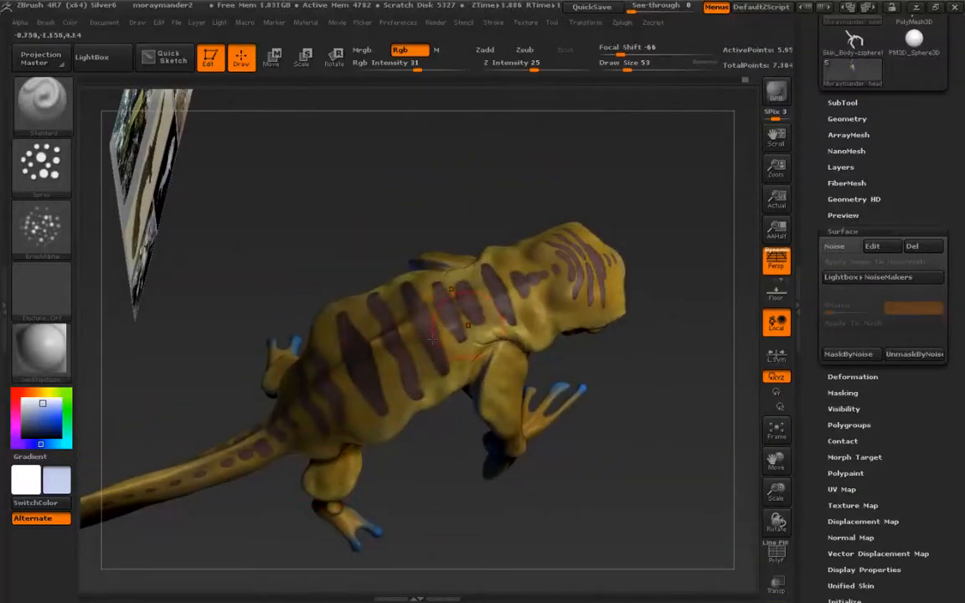
pyautogui.moveTo(318, 385); pyautogui.dragTo(365, 317)
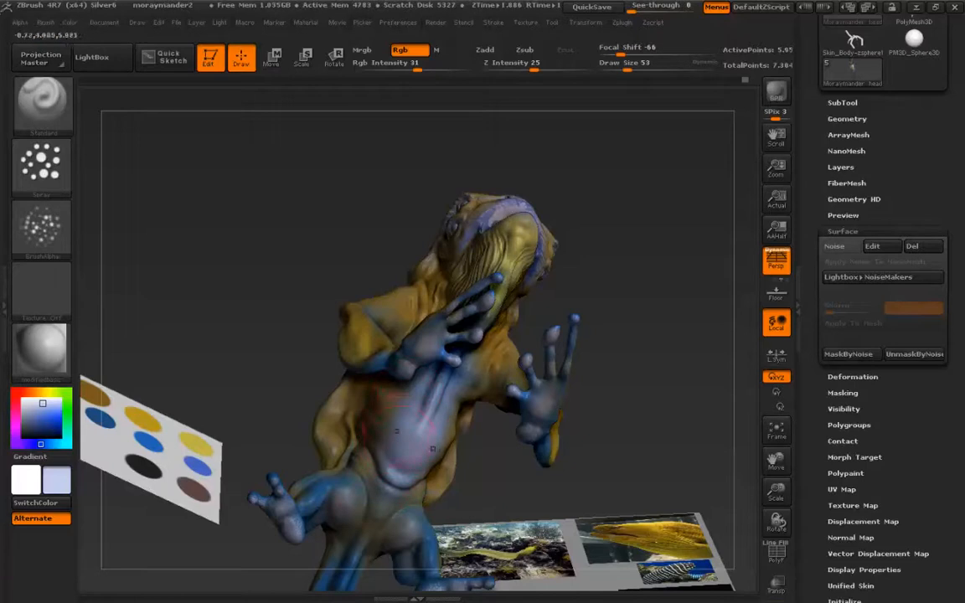
pyautogui.moveTo(373, 431); pyautogui.dragTo(469, 281, button='right')
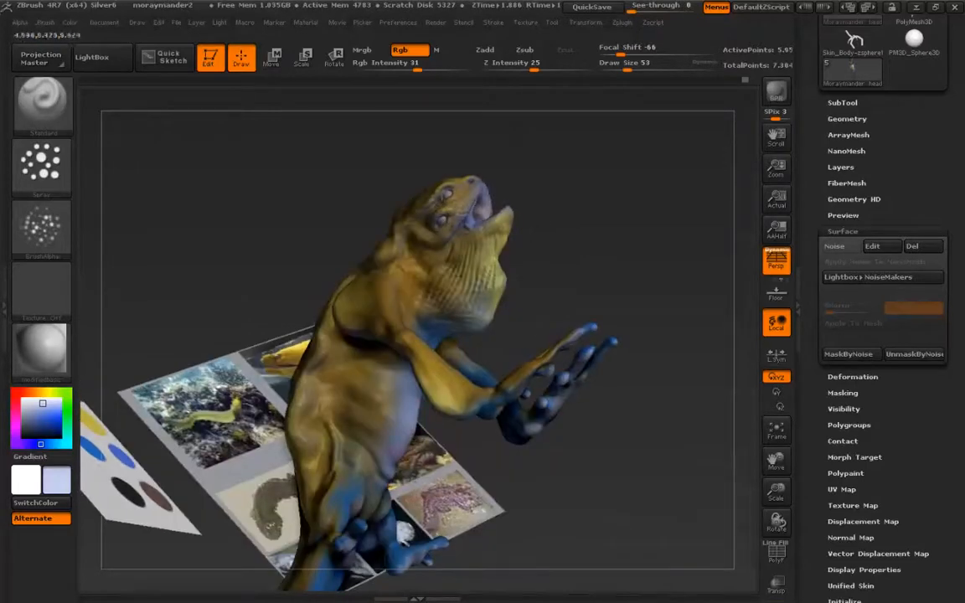
pyautogui.moveTo(395, 435); pyautogui.dragTo(435, 501, button='right')
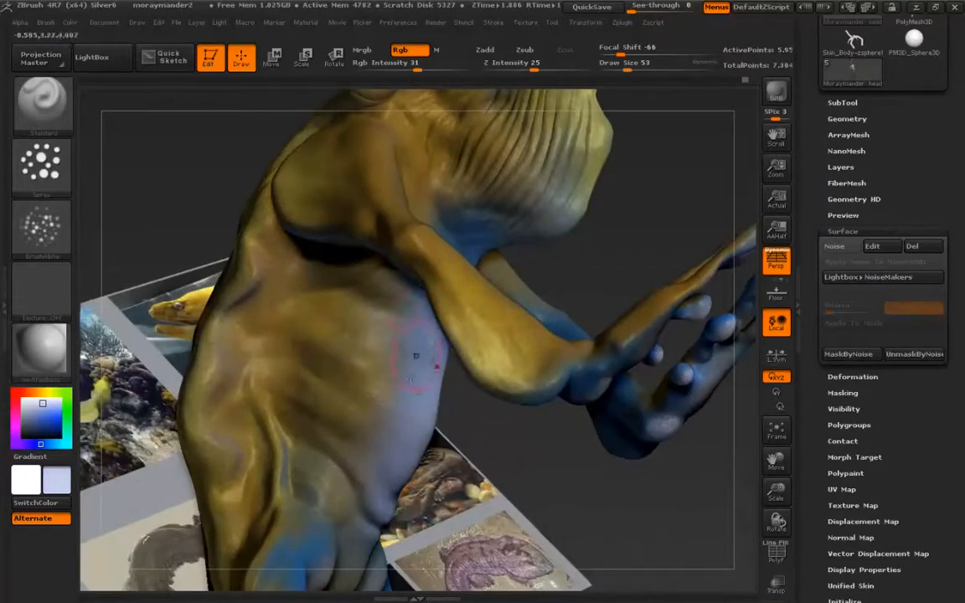
pyautogui.keyDown('ctrl'); pyautogui.moveTo(371, 364); pyautogui.dragTo(389, 281, button='right'); pyautogui.keyUp('ctrl')
pyautogui.keyDown('alt'); pyautogui.moveTo(343, 222); pyautogui.dragTo(367, 296, button='right'); pyautogui.keyUp('alt')
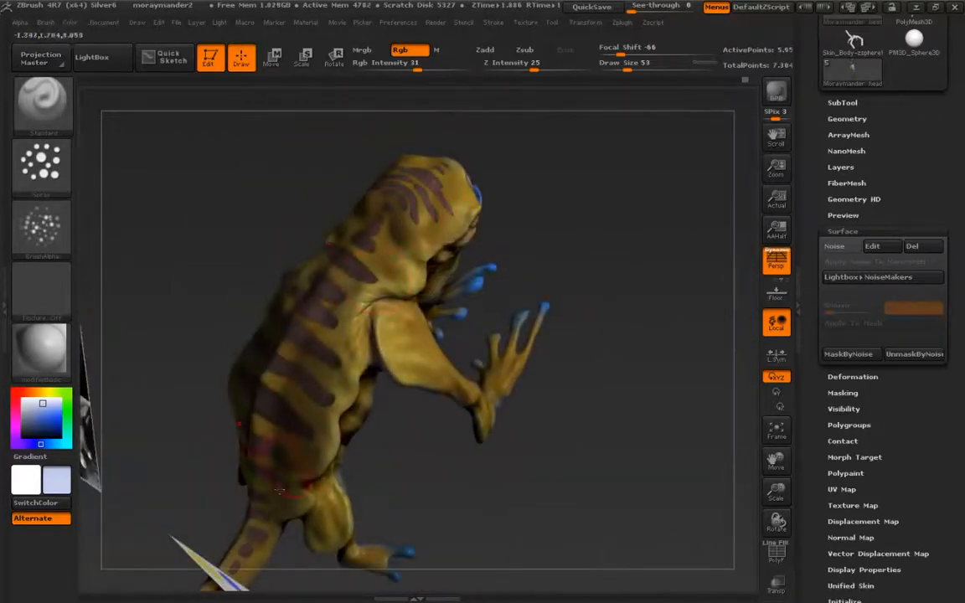
pyautogui.moveTo(299, 432); pyautogui.dragTo(318, 419, button='right')
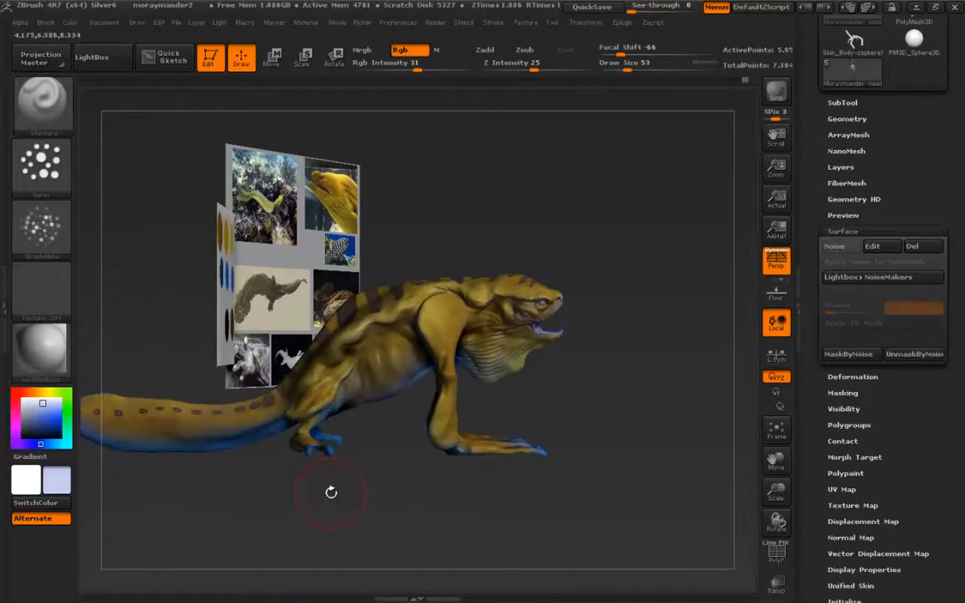
pyautogui.keyDown('alt'); pyautogui.moveTo(175, 363); pyautogui.dragTo(238, 383); pyautogui.keyUp('alt')
pyautogui.moveTo(270, 424); pyautogui.dragTo(266, 448, button='right')
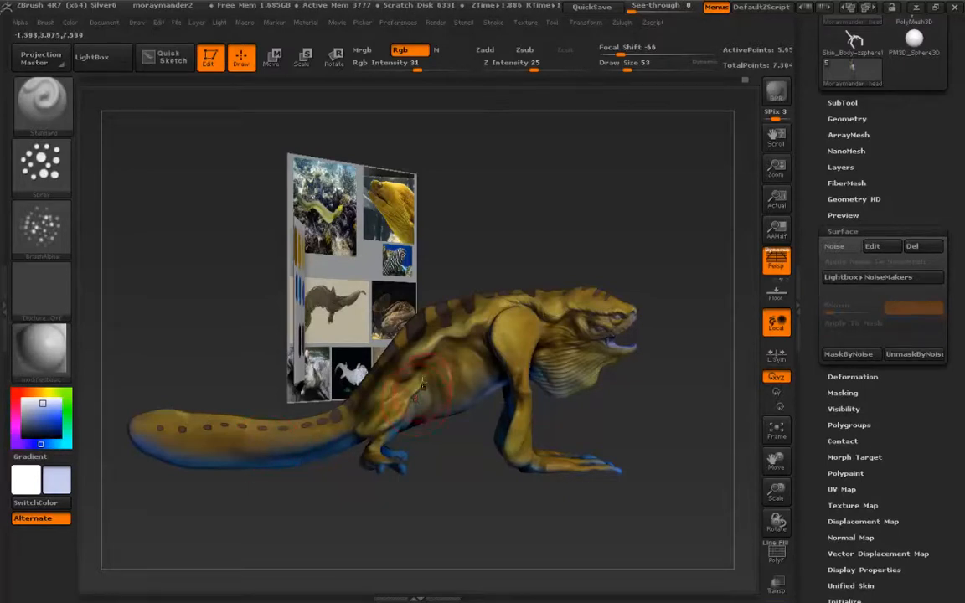
pyautogui.moveTo(423, 385); pyautogui.dragTo(427, 433, button='right')
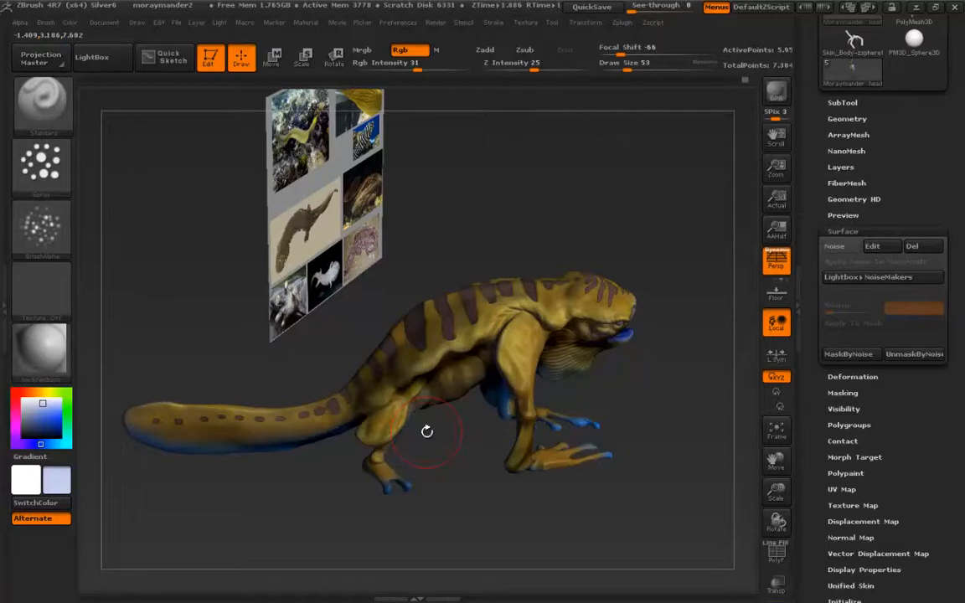
pyautogui.moveTo(426, 431); pyautogui.dragTo(352, 436)
pyautogui.moveTo(354, 376); pyautogui.dragTo(338, 408)
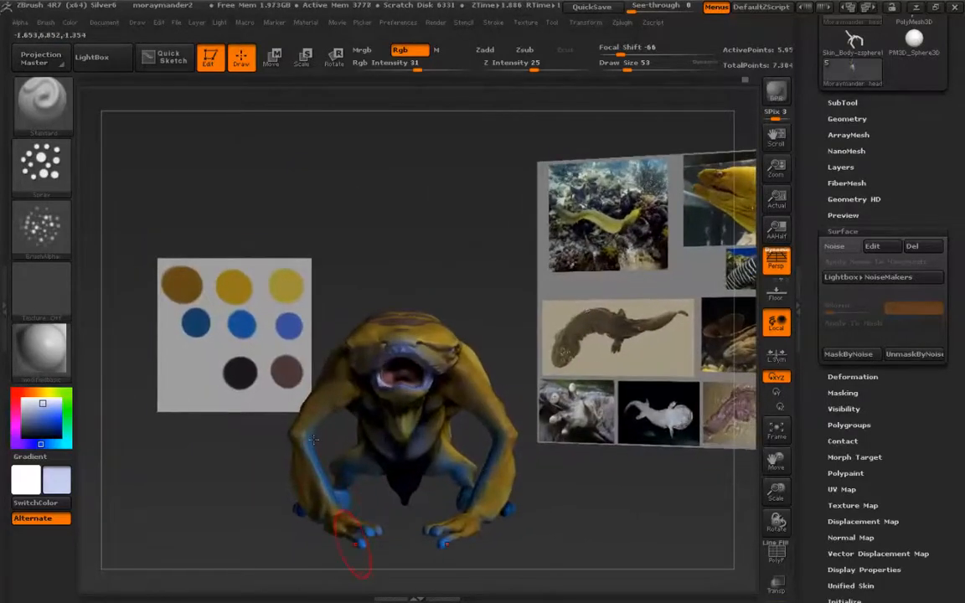
pyautogui.moveTo(317, 443); pyautogui.dragTo(325, 434)
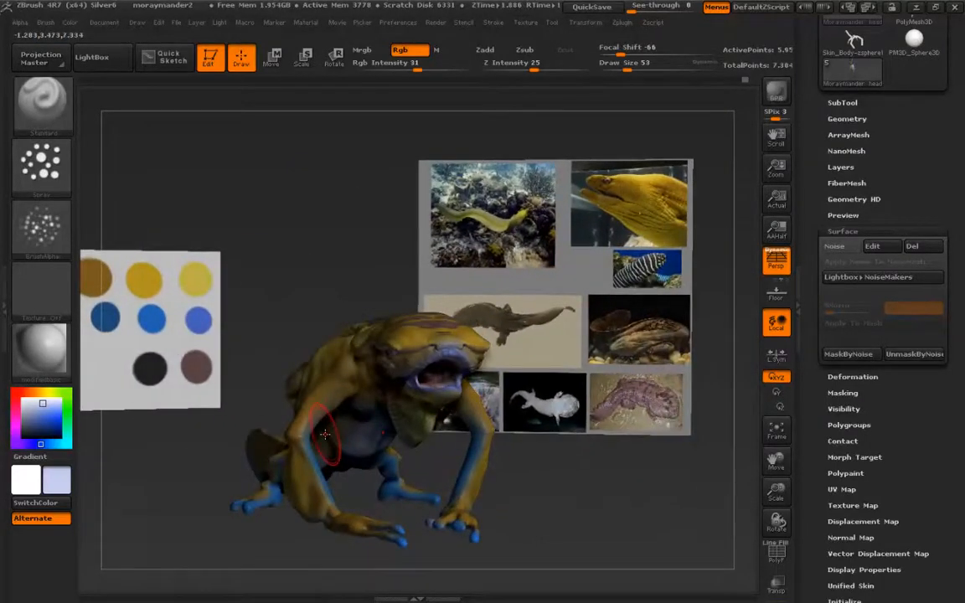
# Hide the color palette plane and the reference image board so only the creature is shown.
pyautogui.click(842, 102)
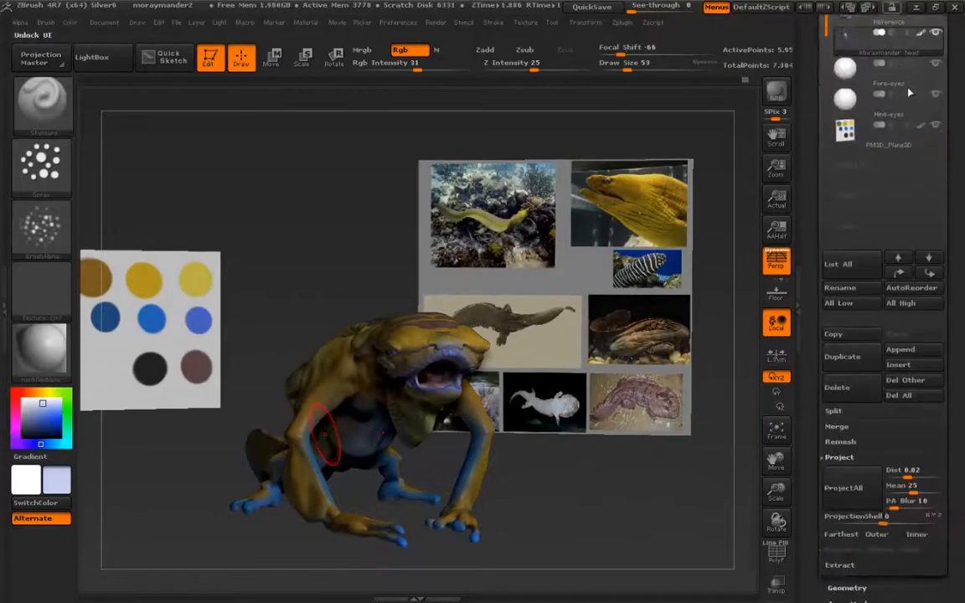
pyautogui.click(936, 127)
pyautogui.moveTo(809, 114); pyautogui.dragTo(820, 170)
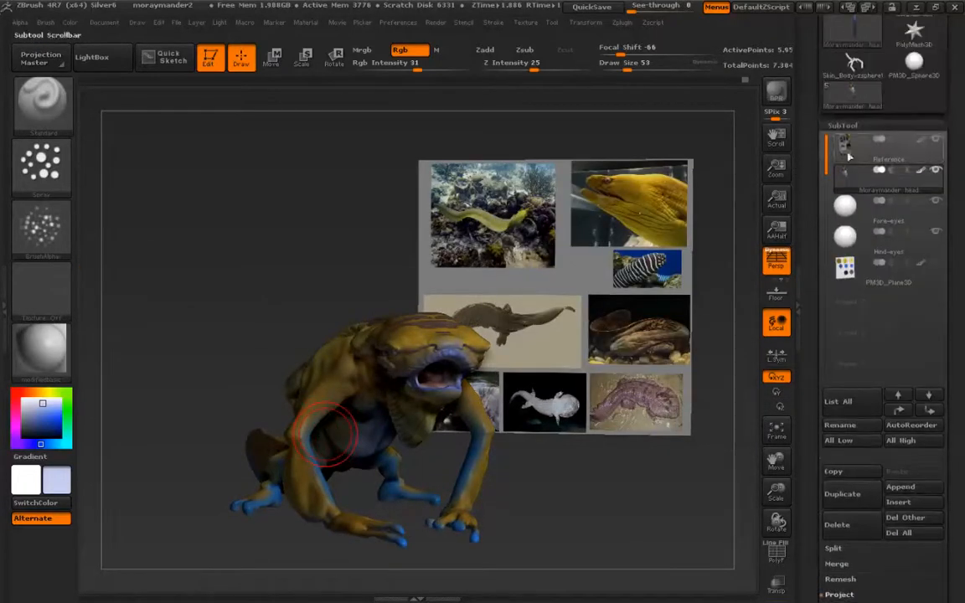
pyautogui.click(936, 141)
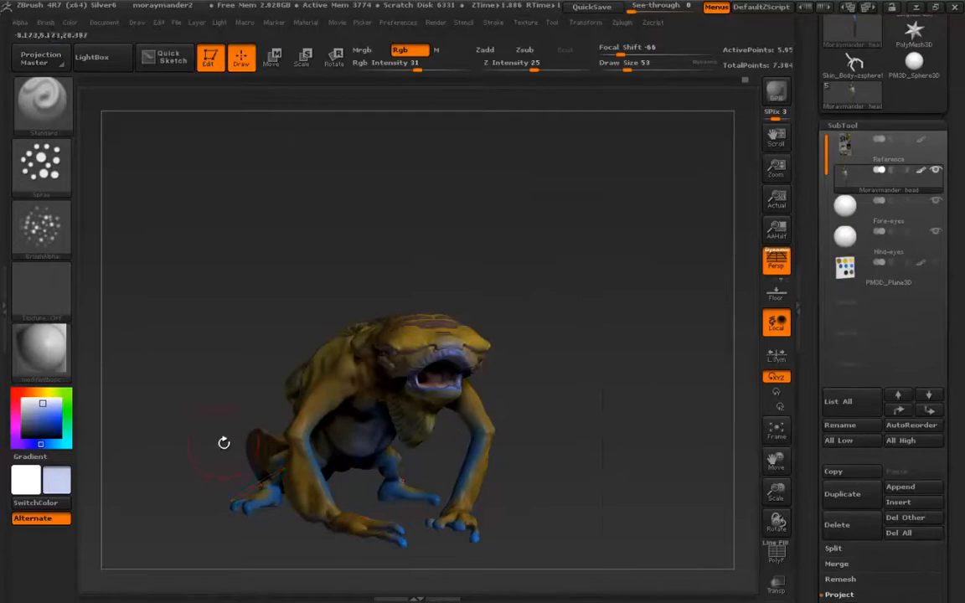
# Examine the creature's overall pose and coloring from the side, from above and from the front.
pyautogui.moveTo(215, 423); pyautogui.dragTo(223, 423)
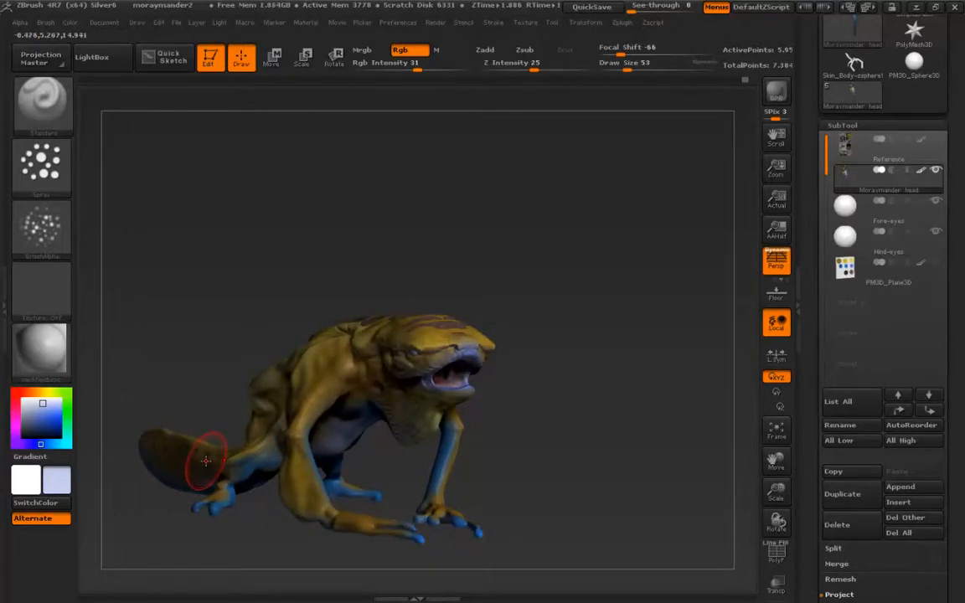
pyautogui.moveTo(211, 422); pyautogui.dragTo(326, 388)
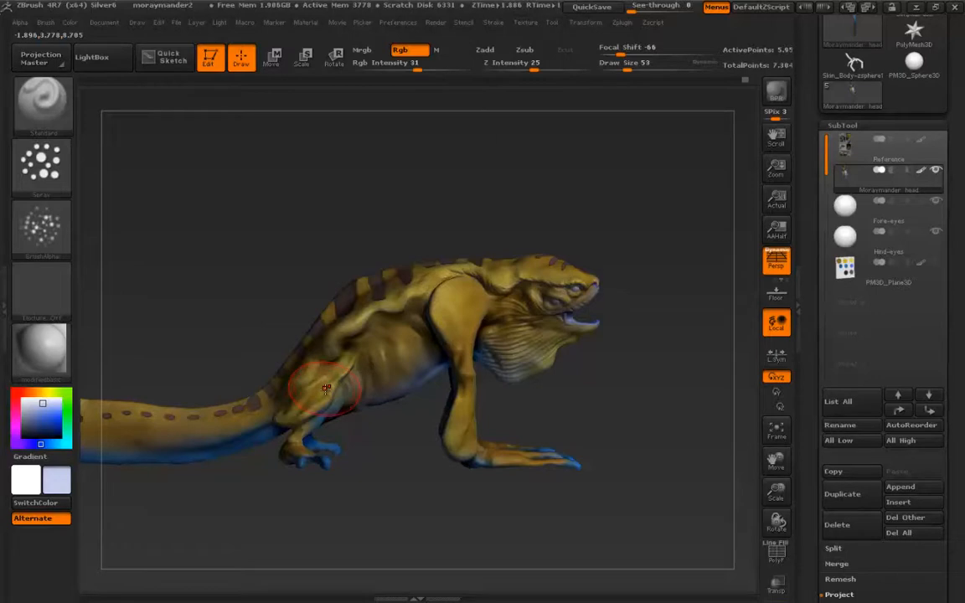
pyautogui.moveTo(387, 381); pyautogui.dragTo(369, 450, button='right')
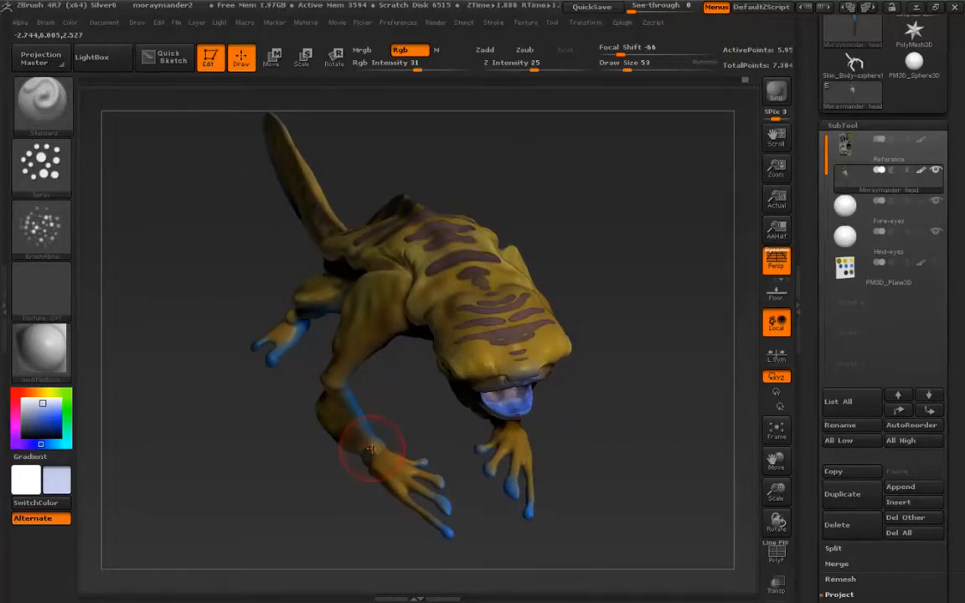
pyautogui.moveTo(371, 449)
pyautogui.mouseDown(button='right')
pyautogui.moveTo(325, 387)
pyautogui.moveTo(301, 409)
pyautogui.mouseUp(button='right')
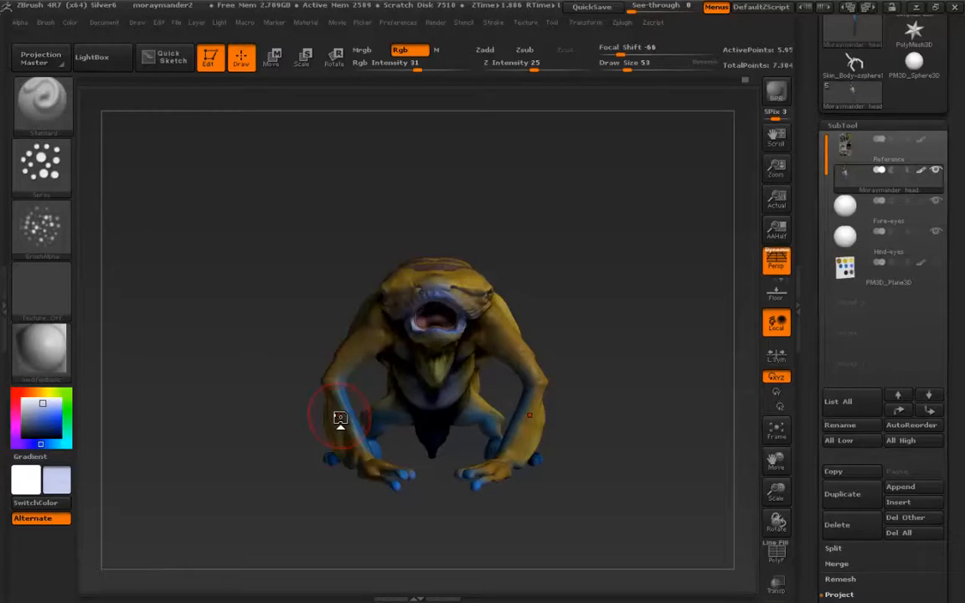
pyautogui.keyDown('alt'); pyautogui.moveTo(364, 418); pyautogui.dragTo(267, 374); pyautogui.keyUp('alt')
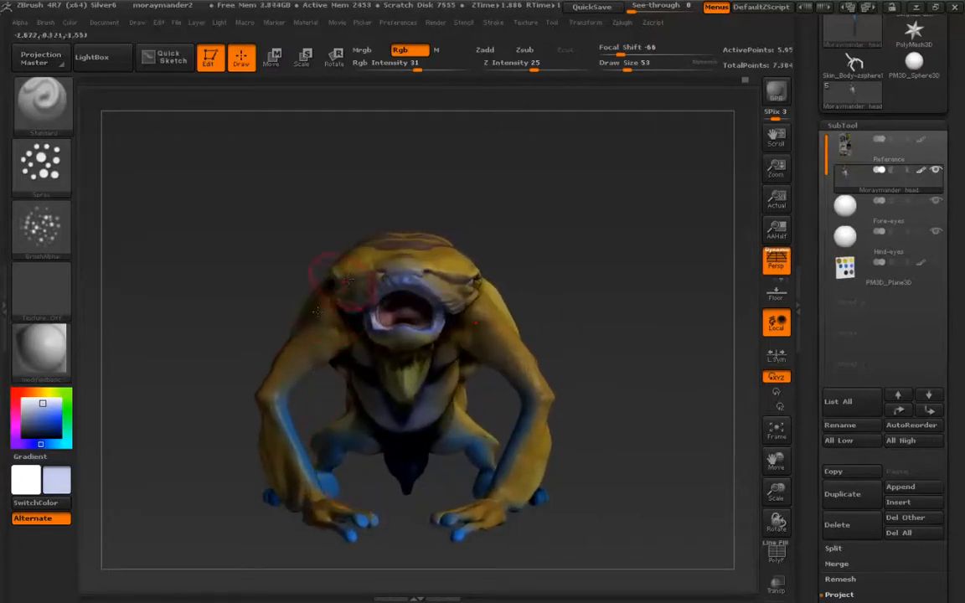
pyautogui.keyDown('alt'); pyautogui.moveTo(306, 471); pyautogui.dragTo(310, 444); pyautogui.keyUp('alt')
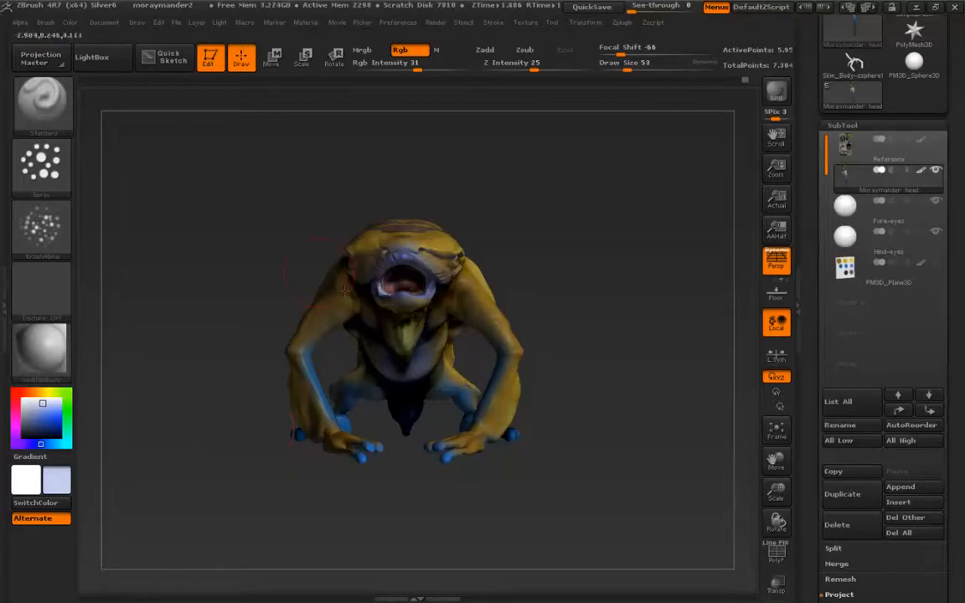
# Switch to Move and lay a horizontal transpose line from the creature's shoulder outward past its body, testing its outer end in top view.
pyautogui.press('w')
pyautogui.moveTo(349, 287)
pyautogui.mouseDown()
pyautogui.moveTo(212, 288)
pyautogui.moveTo(232, 191)
pyautogui.moveTo(321, 131)
pyautogui.moveTo(264, 139)
pyautogui.moveTo(217, 276)
pyautogui.moveTo(297, 162)
pyautogui.moveTo(243, 274)
pyautogui.moveTo(298, 196)
pyautogui.moveTo(249, 262)
pyautogui.moveTo(315, 193)
pyautogui.moveTo(265, 259)
pyautogui.moveTo(267, 274)
pyautogui.moveTo(216, 281)
pyautogui.moveTo(199, 259)
pyautogui.mouseUp()
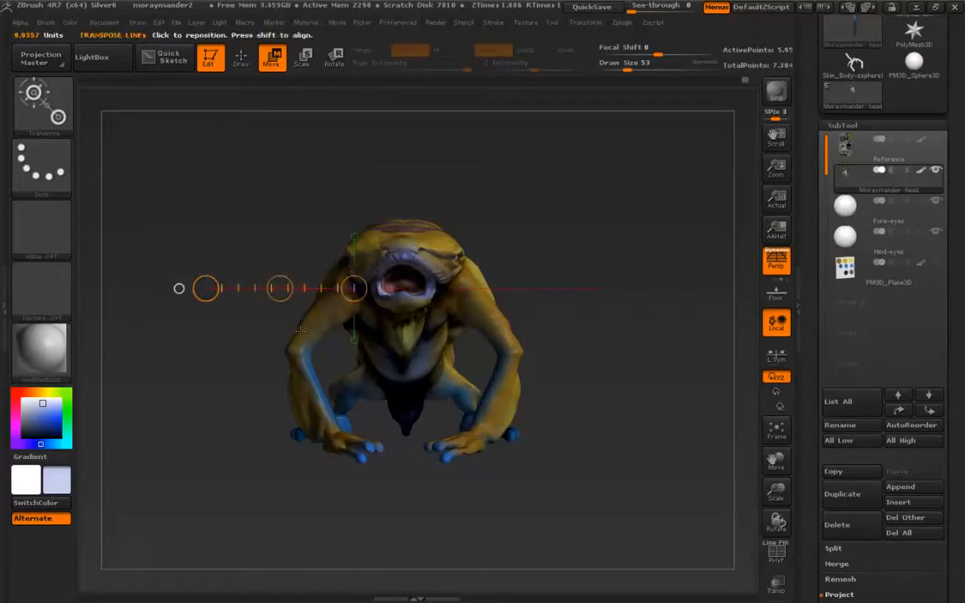
pyautogui.moveTo(149, 392); pyautogui.dragTo(197, 512)
pyautogui.moveTo(206, 288); pyautogui.dragTo(310, 117)
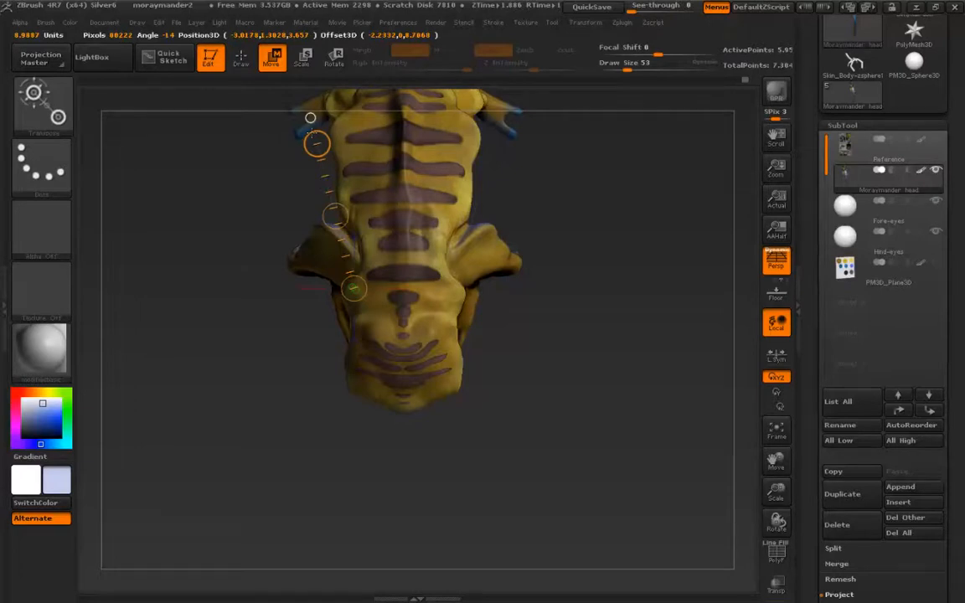
pyautogui.moveTo(308, 115); pyautogui.dragTo(184, 288)
pyautogui.moveTo(219, 381); pyautogui.dragTo(216, 323)
pyautogui.keyDown('alt'); pyautogui.moveTo(268, 438); pyautogui.dragTo(271, 374); pyautogui.keyUp('alt')
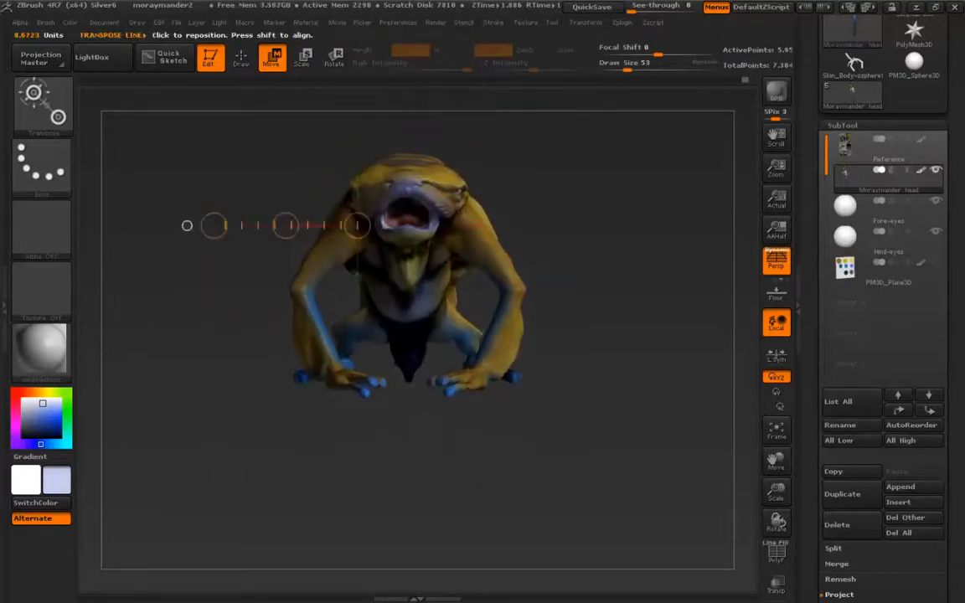
# Angle the transpose line diagonally down from the creature's shoulder past its elbow, about 9.1 units long, checking its alignment from above and the side.
pyautogui.moveTo(187, 225); pyautogui.dragTo(224, 342)
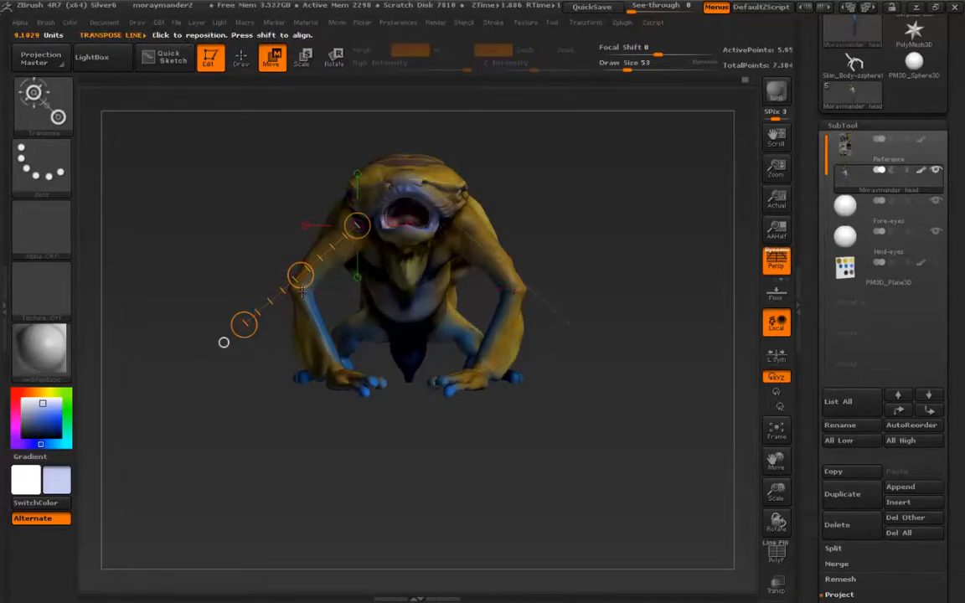
pyautogui.moveTo(285, 425); pyautogui.dragTo(294, 479)
pyautogui.moveTo(222, 325); pyautogui.dragTo(222, 319)
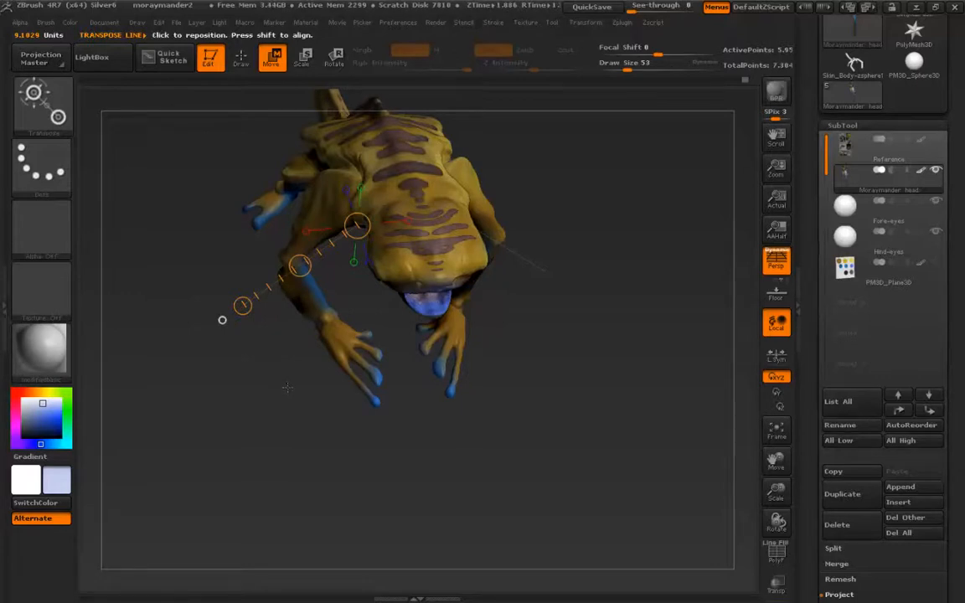
pyautogui.moveTo(279, 396); pyautogui.dragTo(305, 505)
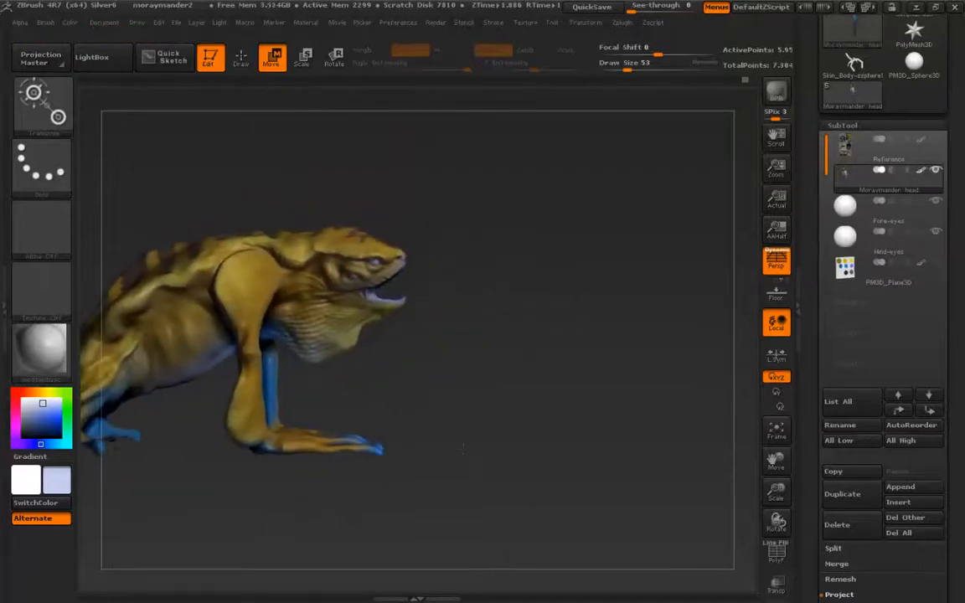
pyautogui.keyDown('alt'); pyautogui.moveTo(460, 444); pyautogui.dragTo(456, 499); pyautogui.keyUp('alt')
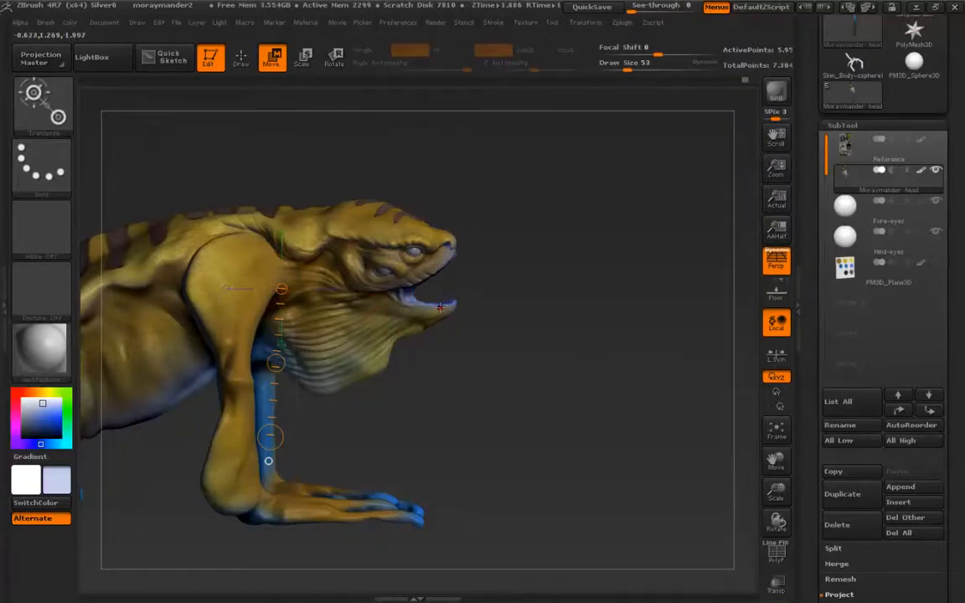
pyautogui.moveTo(442, 398); pyautogui.dragTo(351, 499)
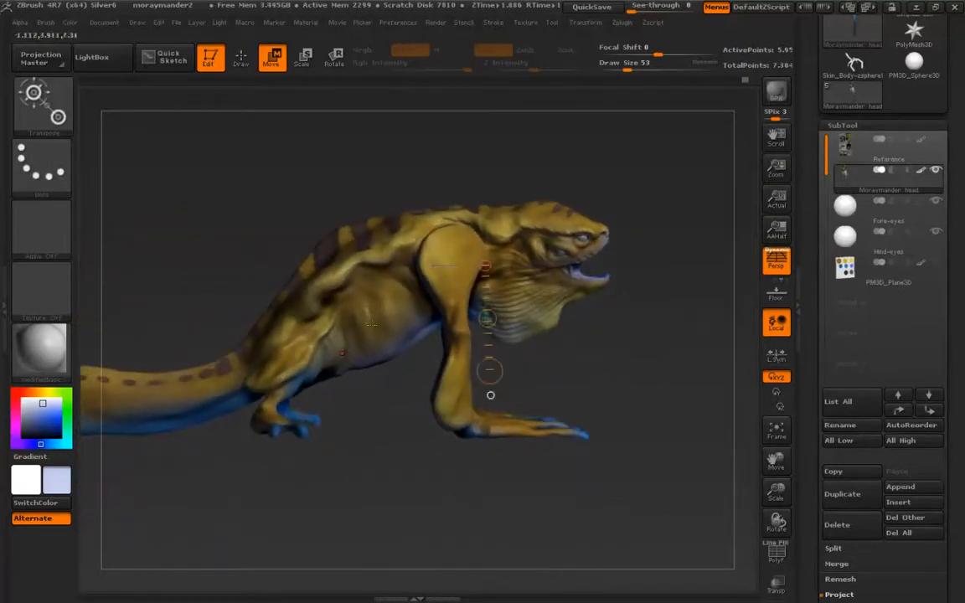
pyautogui.moveTo(242, 470); pyautogui.dragTo(273, 500)
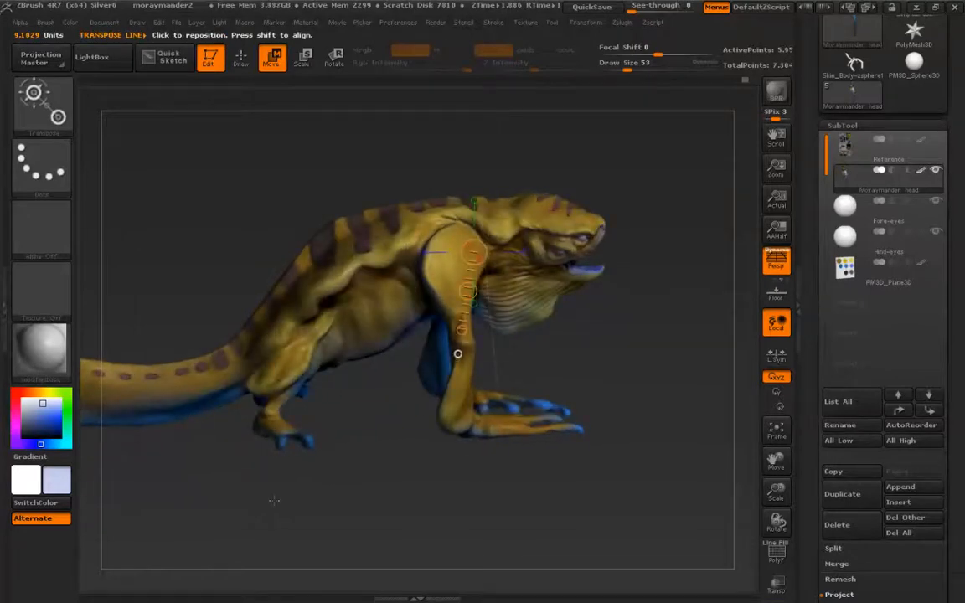